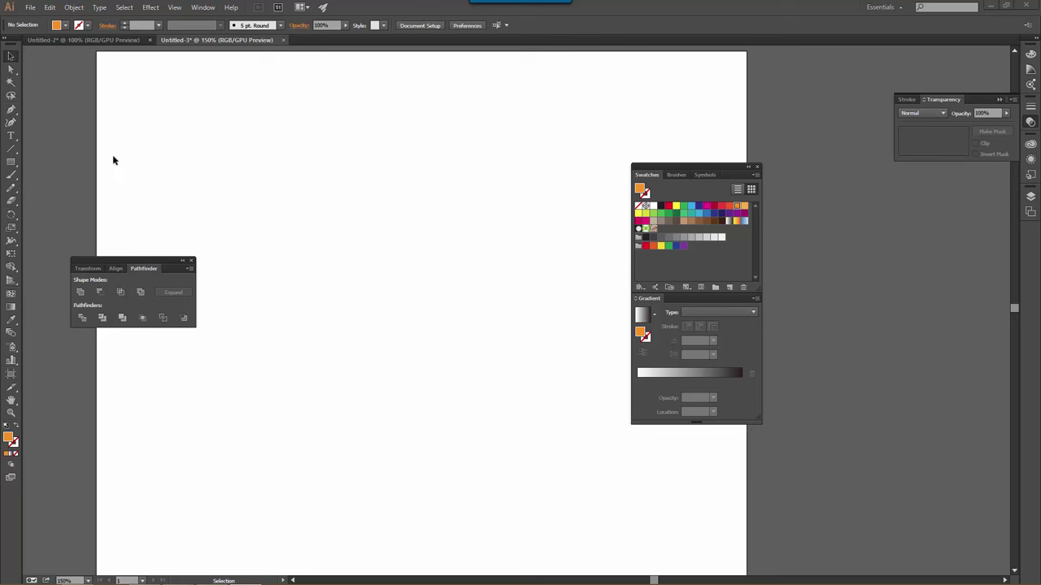
# Step: Select the Rectangle tool to start drawing the folder shapes on the blank artboard
pyautogui.click(12, 163)
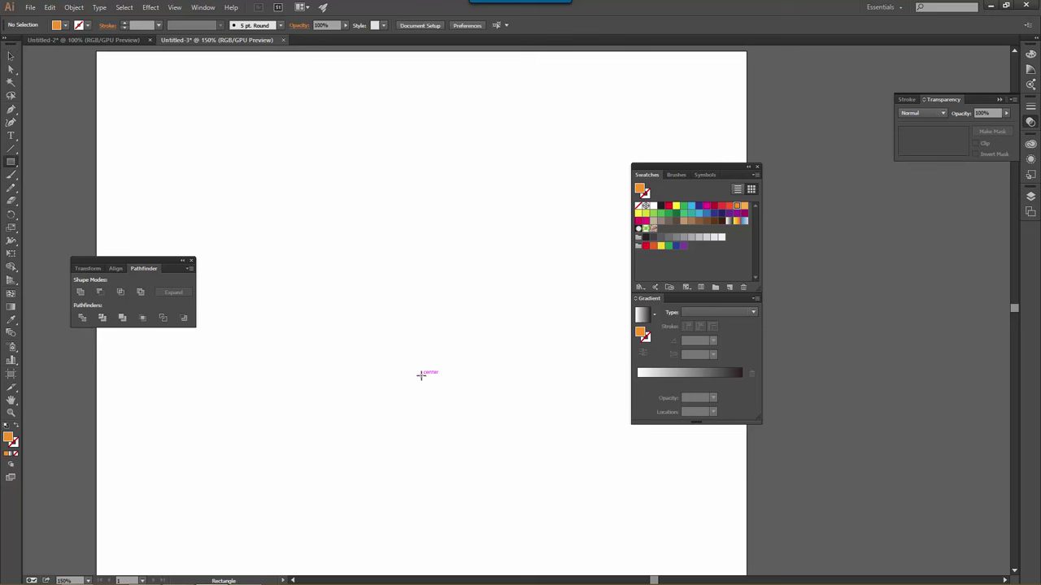
pyautogui.scroll(-1, 427, 379)
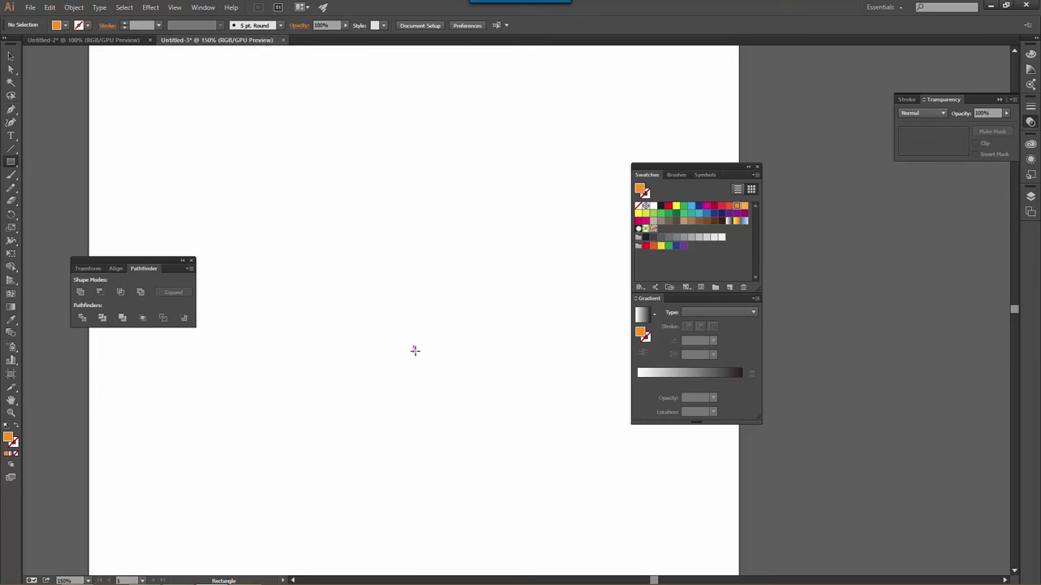
# Step: Draw the large orange rectangle for the folder body
pyautogui.moveTo(413, 346); pyautogui.dragTo(522, 423)
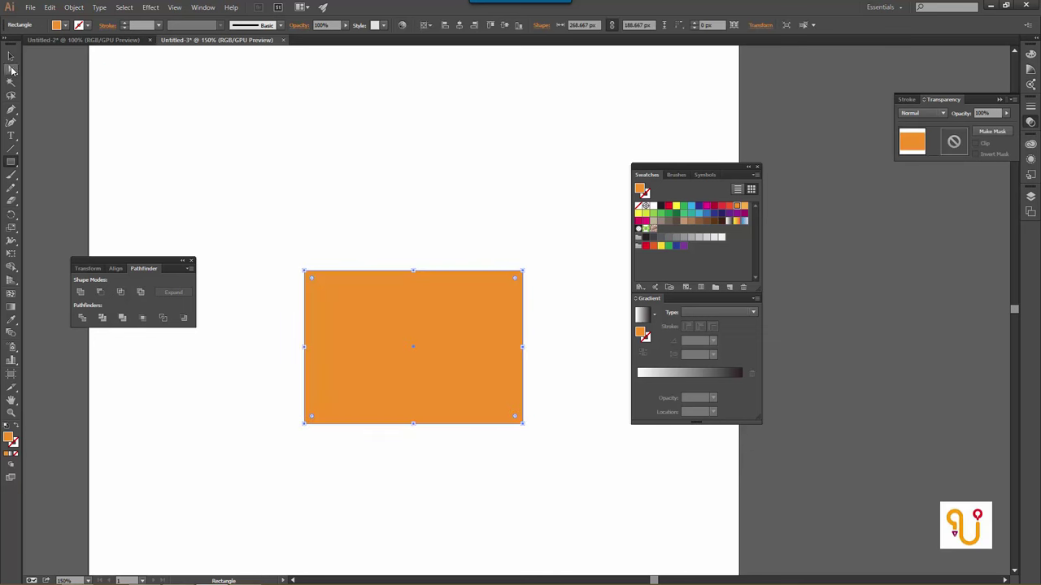
pyautogui.click(11, 55)
pyautogui.click(285, 124)
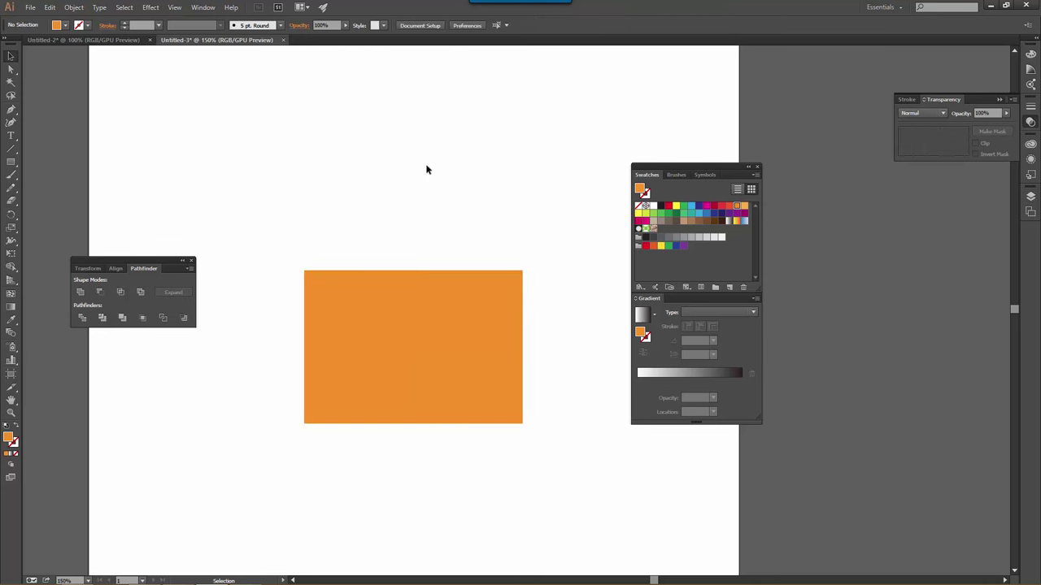
# Step: Zoom to 300% and draw a smaller tab rectangle over the body's top-right corner
pyautogui.hotkey('ctrl', '+')
pyautogui.hotkey('ctrl', '+')
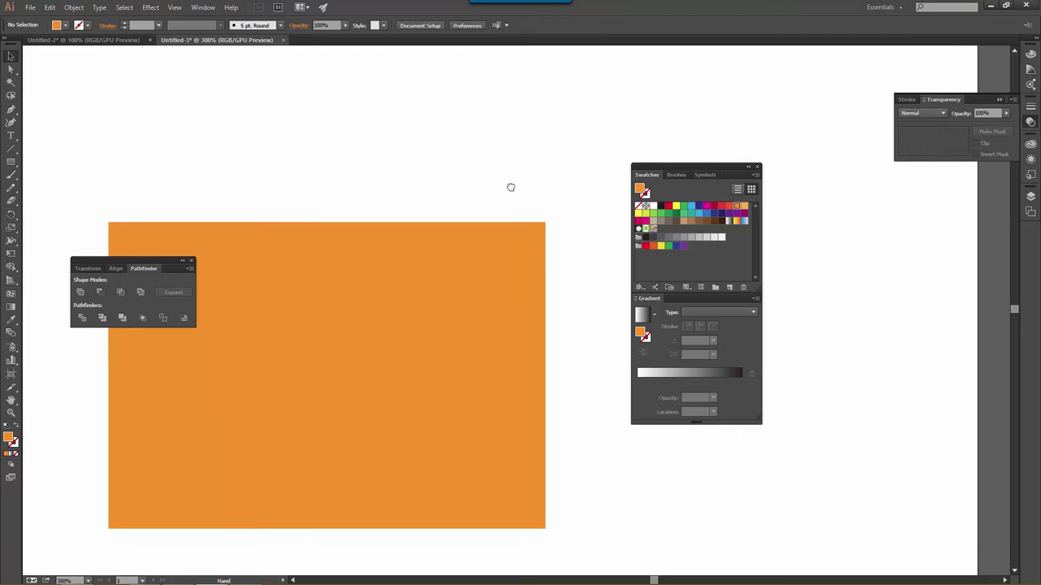
pyautogui.moveTo(510, 187)
pyautogui.mouseDown()
pyautogui.moveTo(532, 181)
pyautogui.moveTo(502, 206)
pyautogui.mouseUp()
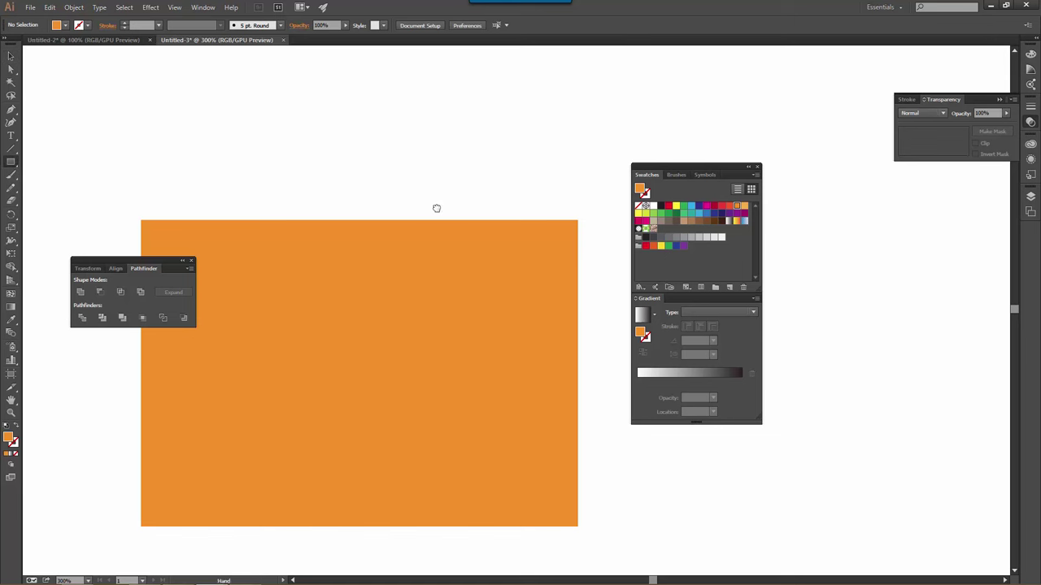
pyautogui.moveTo(436, 209); pyautogui.dragTo(428, 235)
pyautogui.moveTo(569, 283)
pyautogui.mouseDown()
pyautogui.moveTo(498, 200)
pyautogui.moveTo(418, 209)
pyautogui.mouseUp()
pyautogui.press('v')
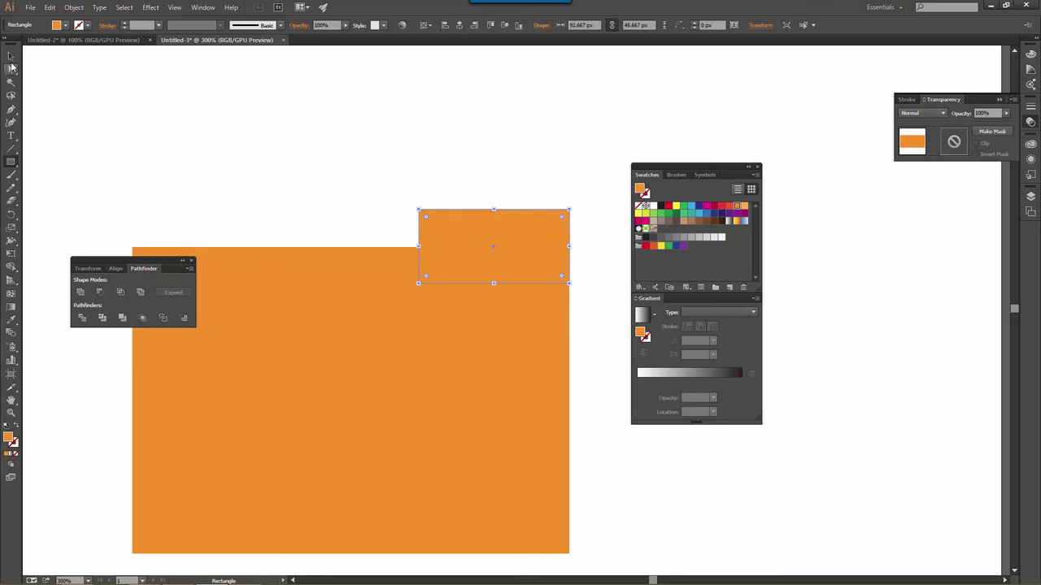
pyautogui.click(401, 200)
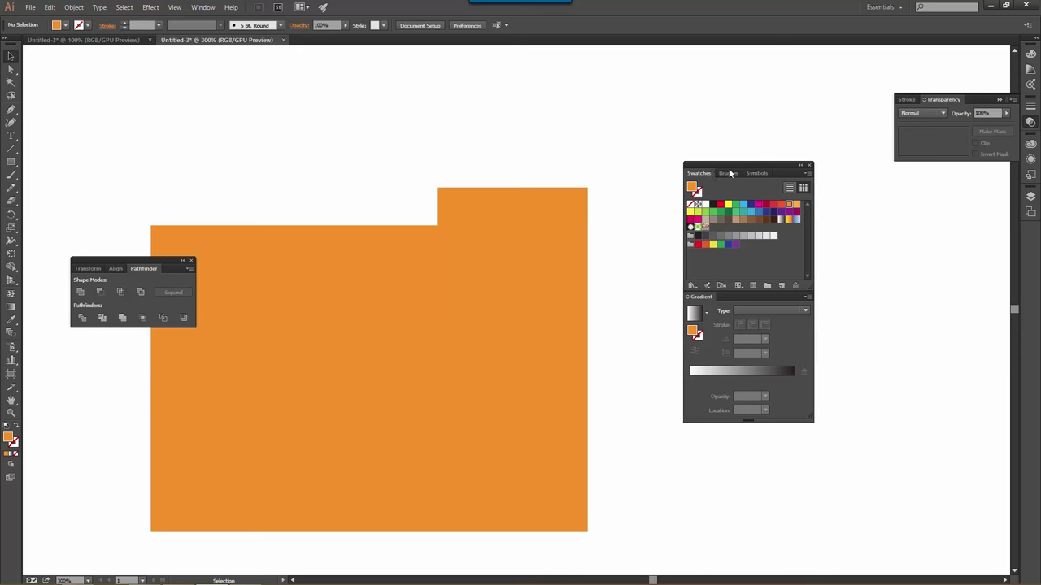
# Step: Shorten the folder body by raising its bottom edge
pyautogui.moveTo(660, 174); pyautogui.dragTo(734, 181)
pyautogui.hscroll(-2, 444, 300)
pyautogui.click(528, 239)
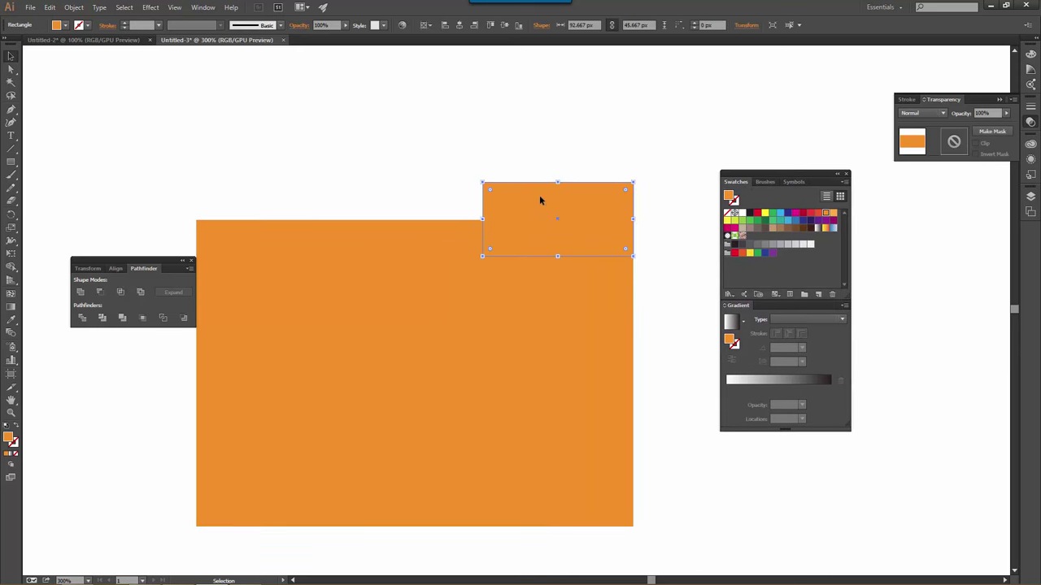
pyautogui.click(534, 350)
pyautogui.scroll(-1, 506, 374)
pyautogui.hscroll(-1, 506, 374)
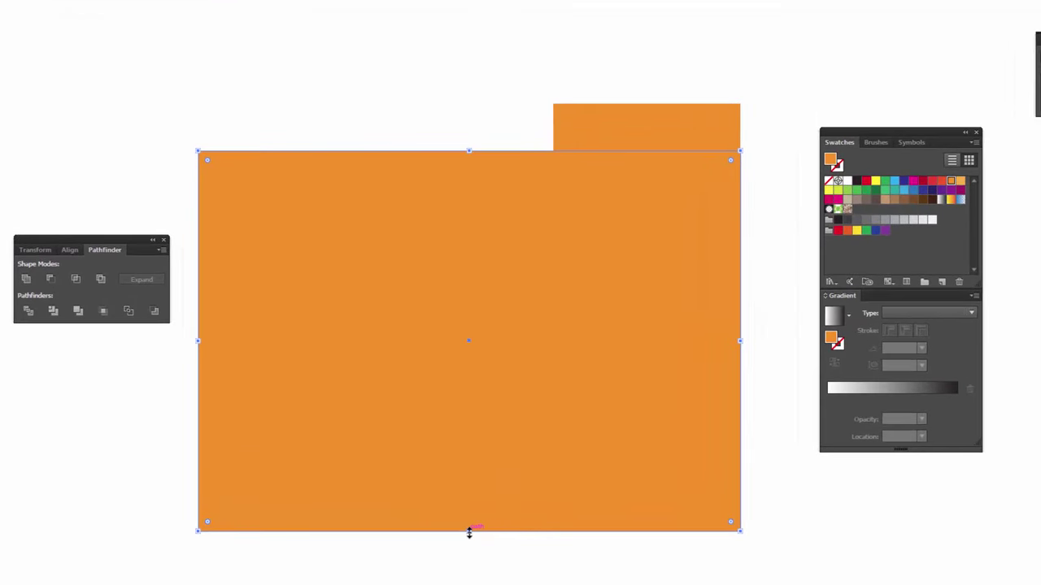
pyautogui.moveTo(469, 533); pyautogui.dragTo(469, 510)
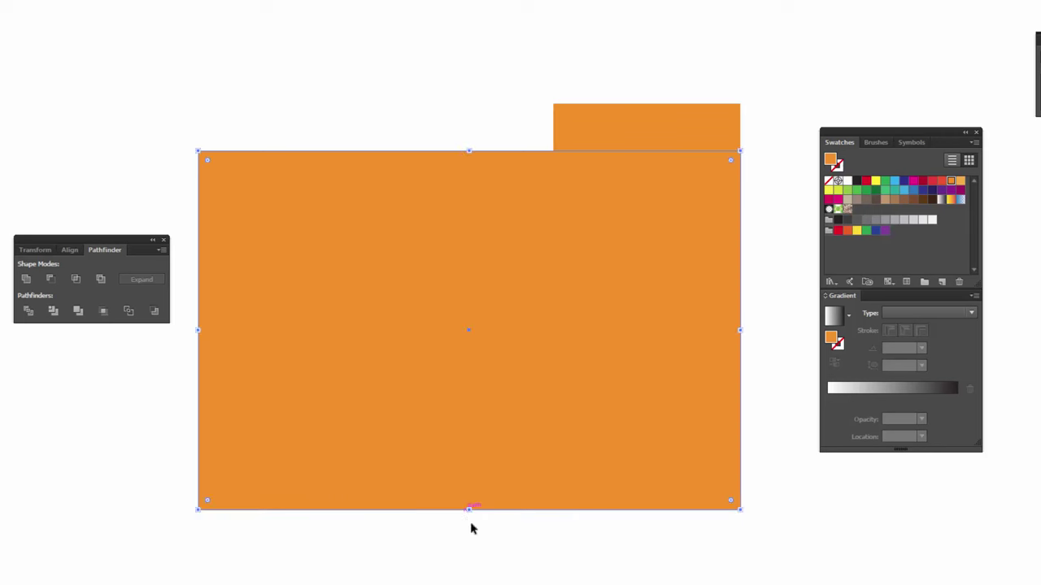
# Step: Nudge the tab rectangle up one arrow-key step
pyautogui.scroll(1, 548, 351)
pyautogui.click(607, 136)
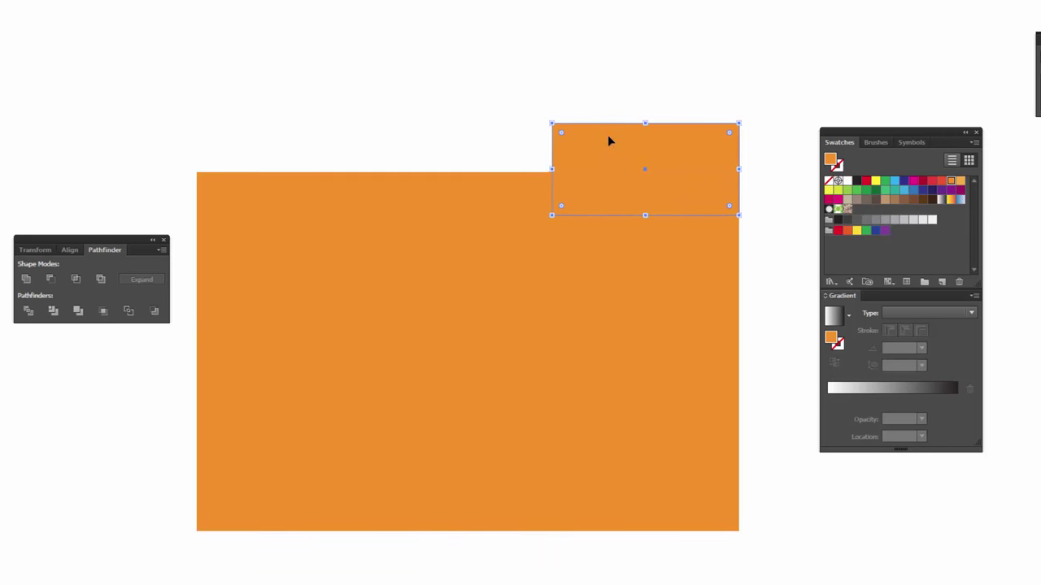
pyautogui.press('Up')
pyautogui.press('Up')
pyautogui.press('Up')
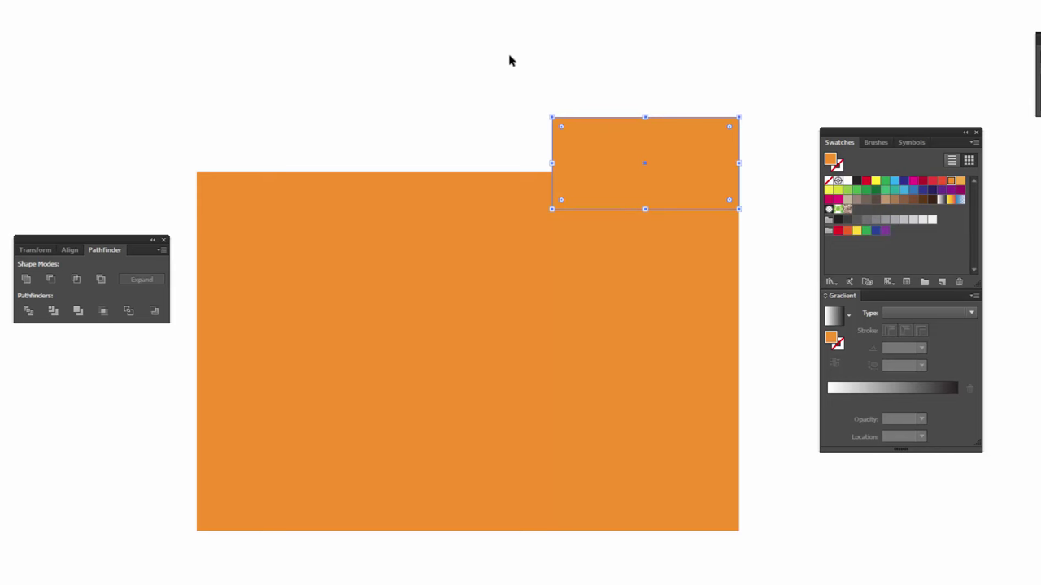
pyautogui.click(458, 94)
# Step: Place a duplicate of the folder body slightly above the original
pyautogui.hotkey('ctrl', '-')
pyautogui.hotkey('ctrl', '-')
pyautogui.hotkey('ctrl', '+')
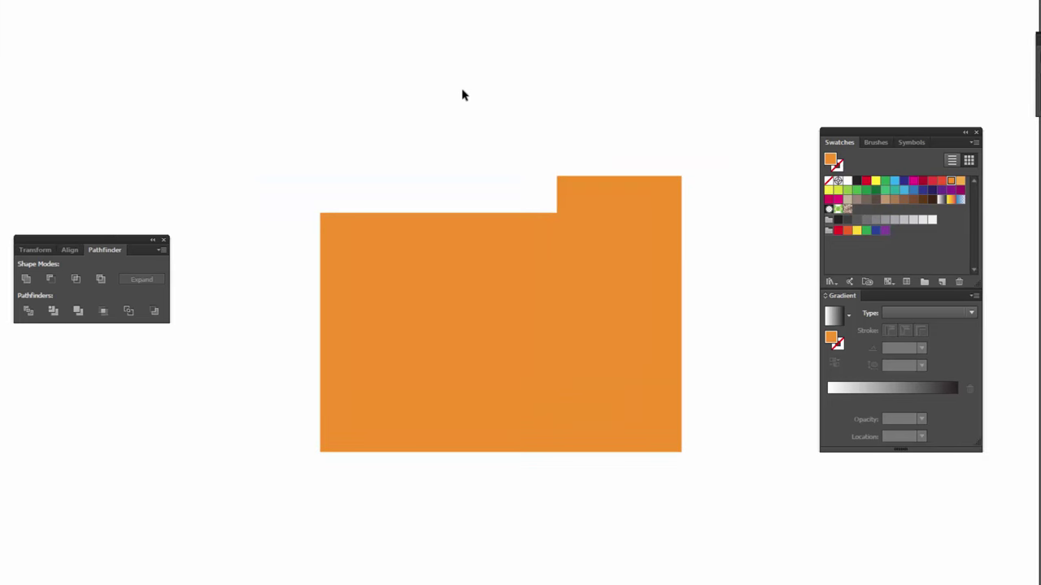
pyautogui.moveTo(535, 216); pyautogui.dragTo(476, 325)
pyautogui.click(468, 379)
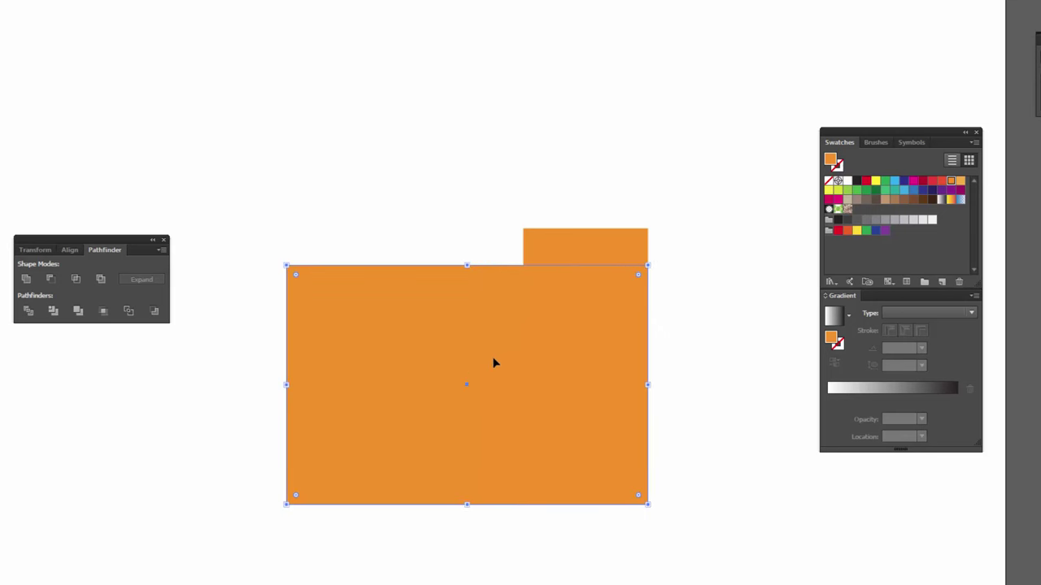
pyautogui.moveTo(457, 338); pyautogui.dragTo(456, 326)
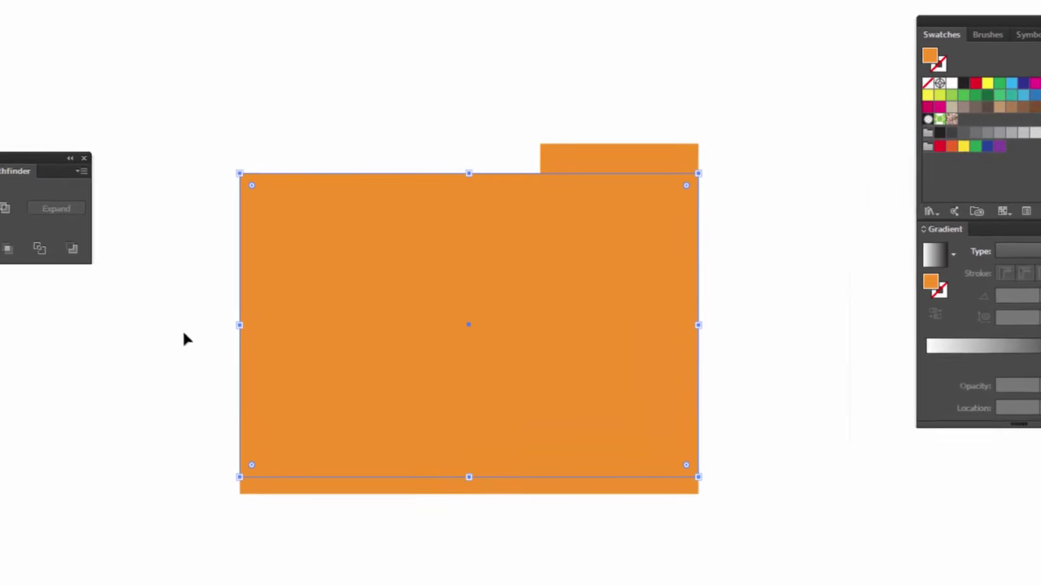
# Step: Fill the body copy with darker brown bf721d and send it behind the orange body
pyautogui.doubleClick(940, 45)
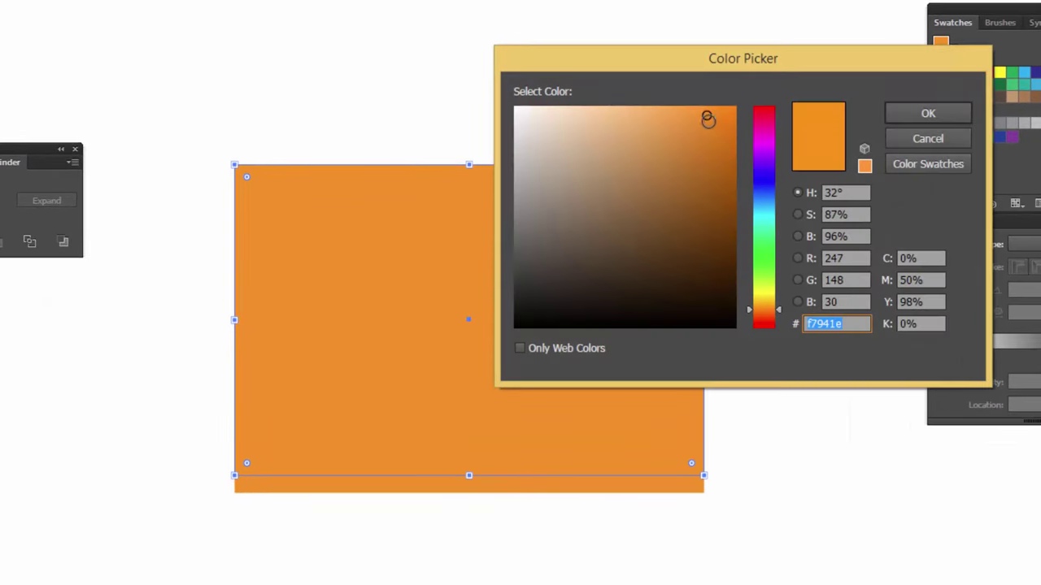
pyautogui.moveTo(709, 118); pyautogui.dragTo(701, 161)
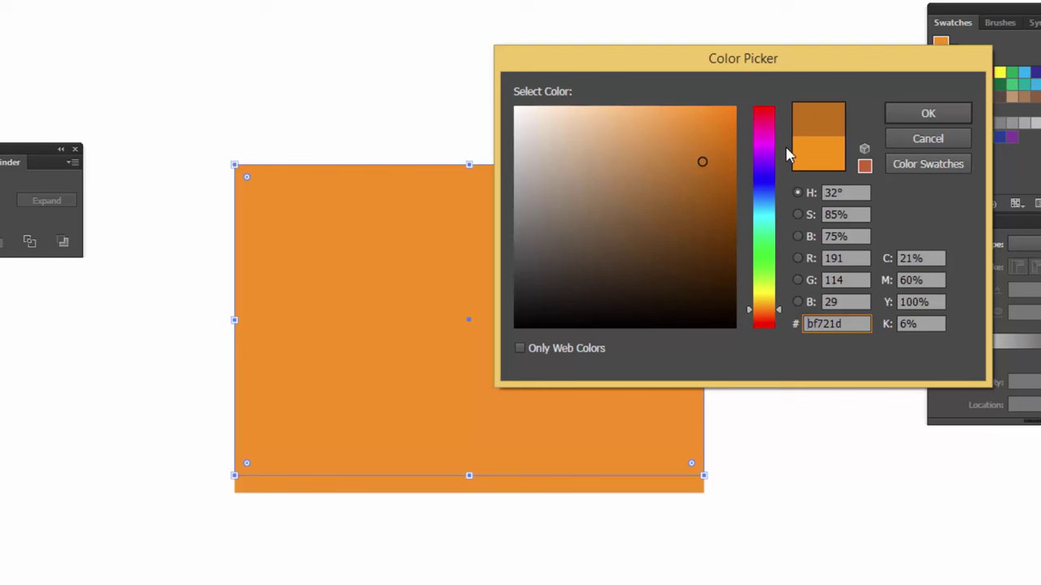
pyautogui.click(912, 118)
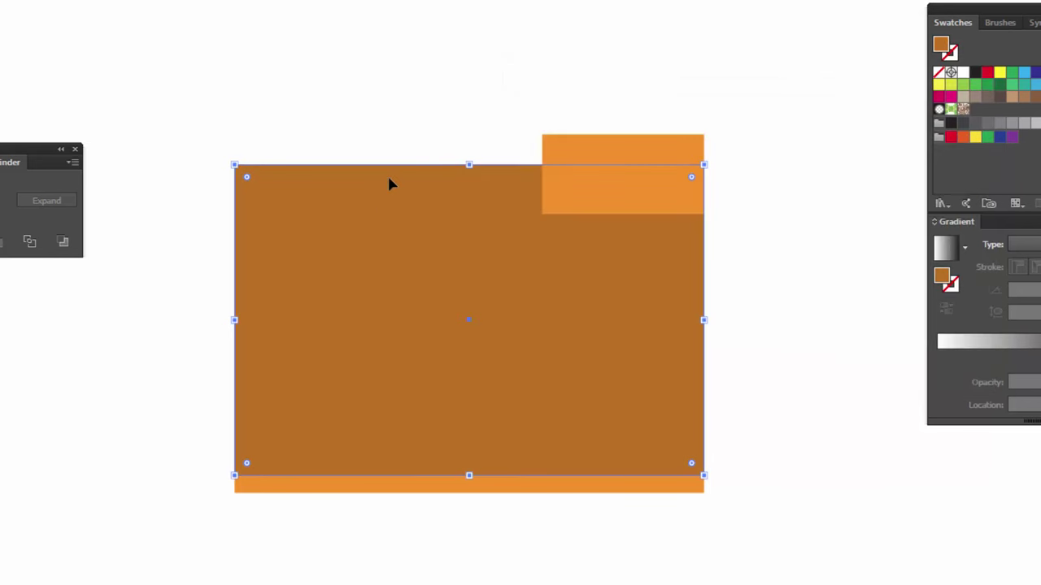
pyautogui.hotkey('ctrl', 'shift', '[')
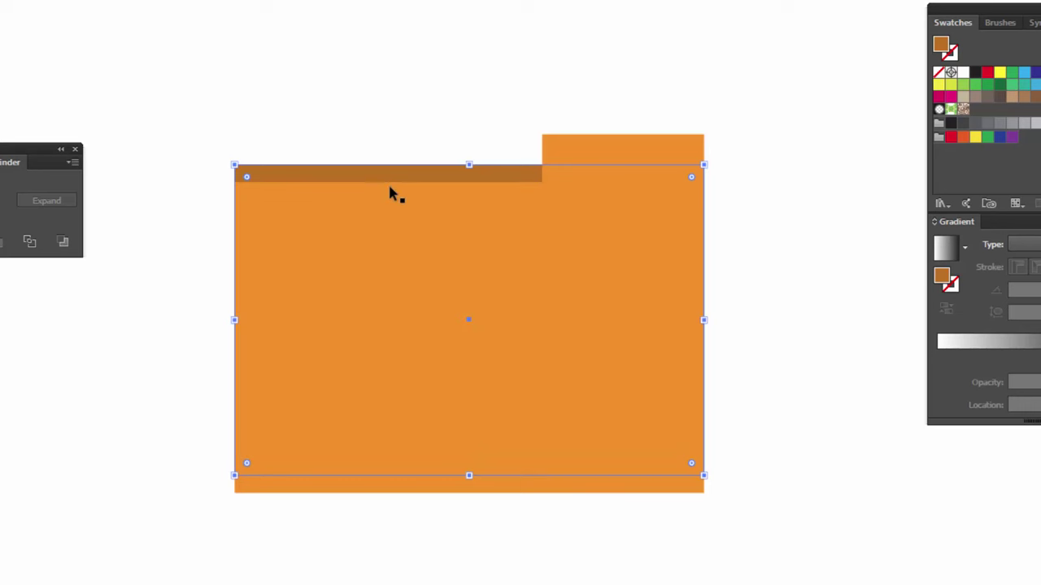
pyautogui.click(549, 49)
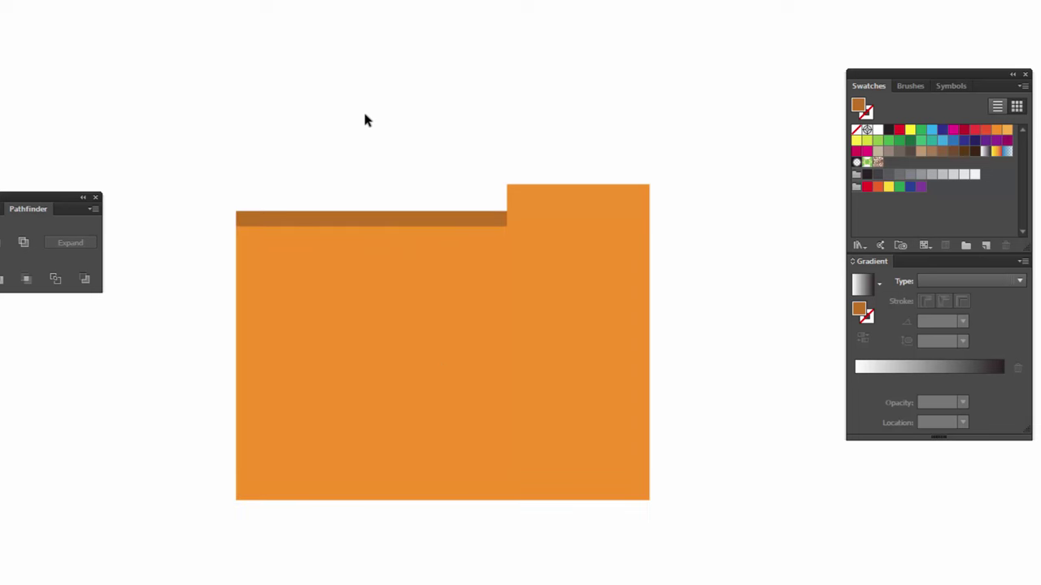
pyautogui.click(346, 218)
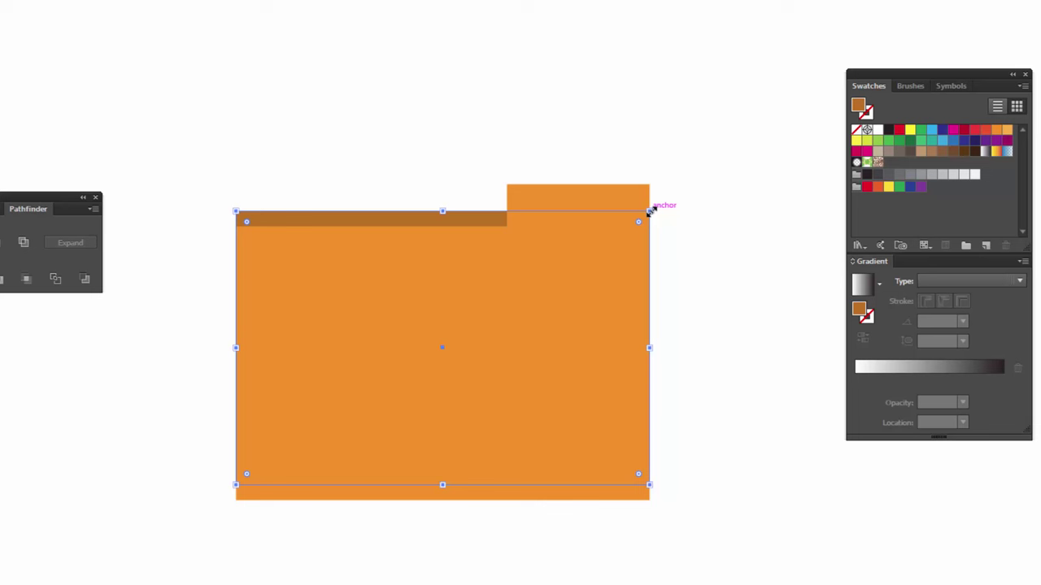
pyautogui.moveTo(650, 211); pyautogui.dragTo(636, 220)
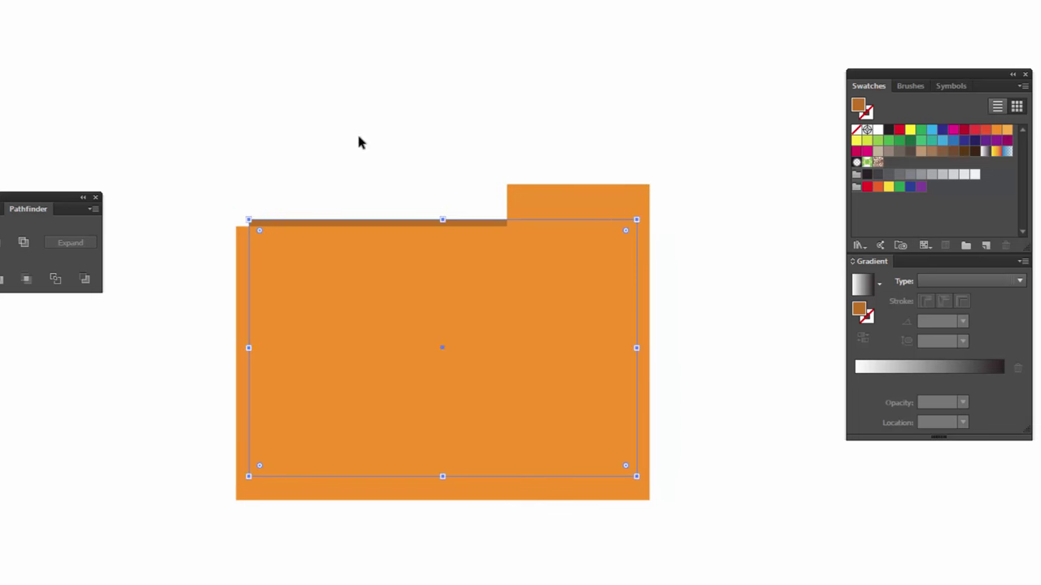
pyautogui.press('Up')
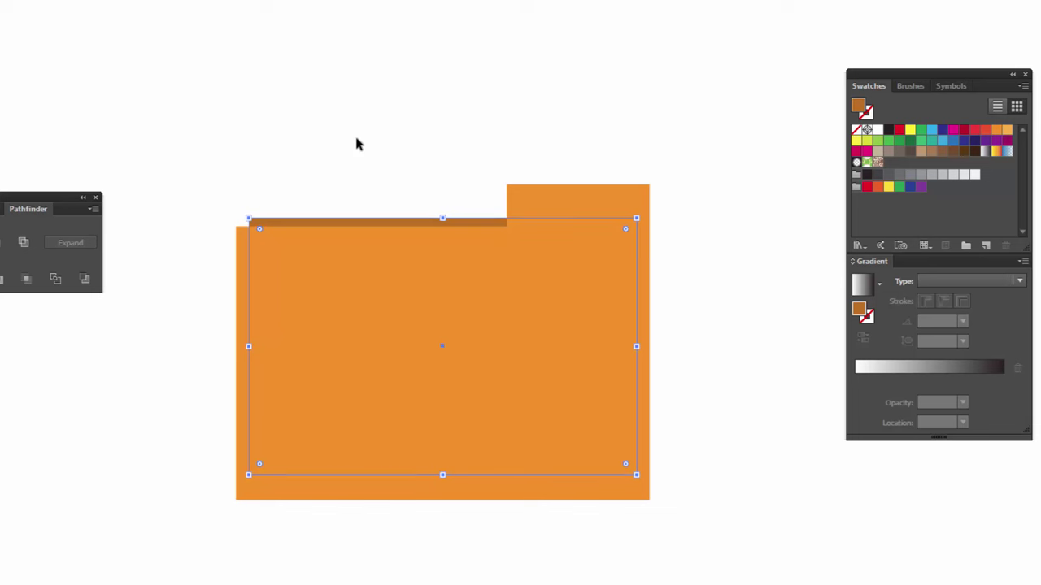
pyautogui.press('Up')
pyautogui.press('Up')
pyautogui.press('Up')
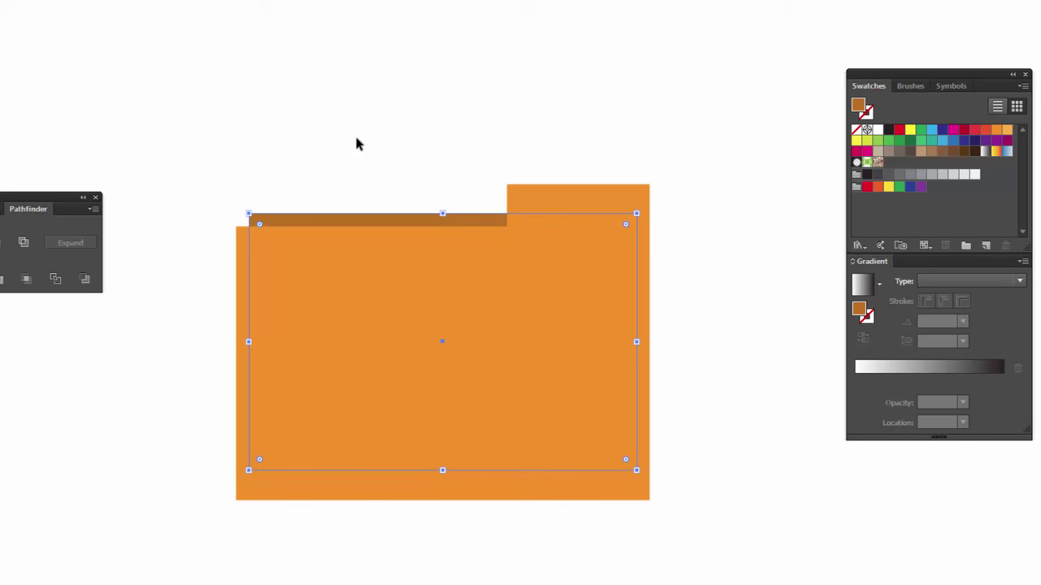
pyautogui.press('Up')
pyautogui.click(358, 144)
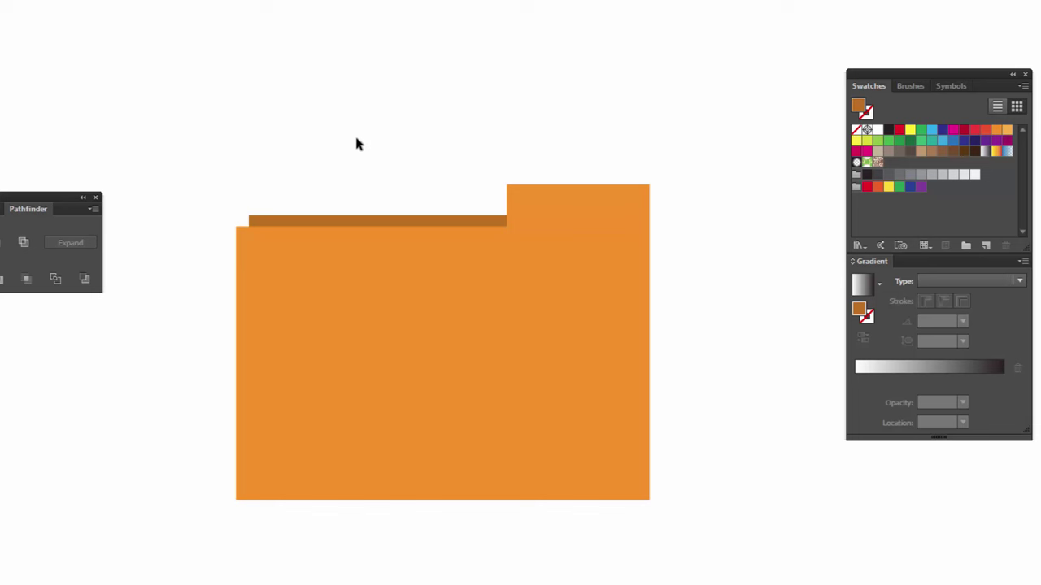
pyautogui.click(371, 215)
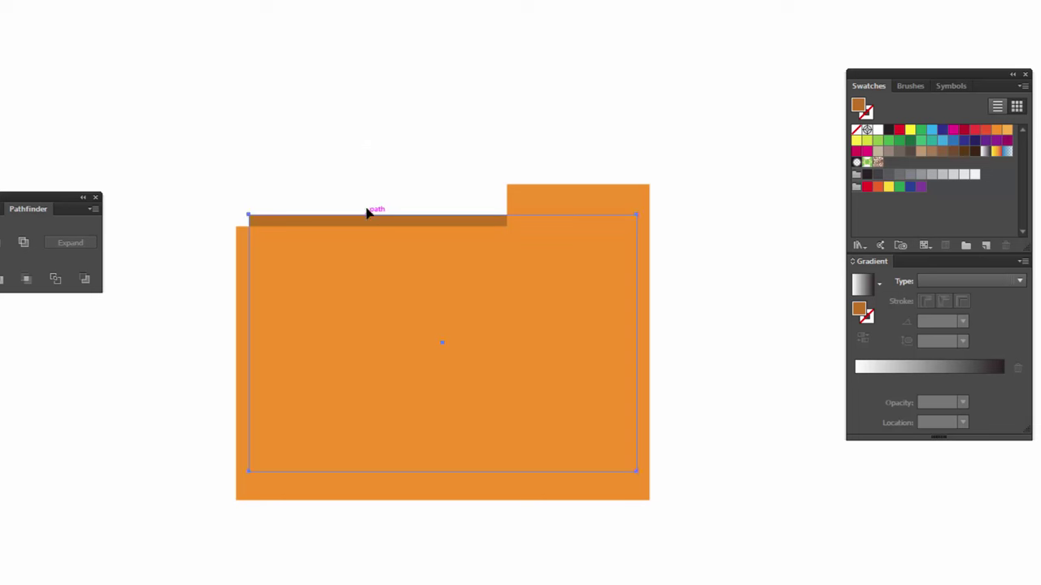
pyautogui.click(365, 142)
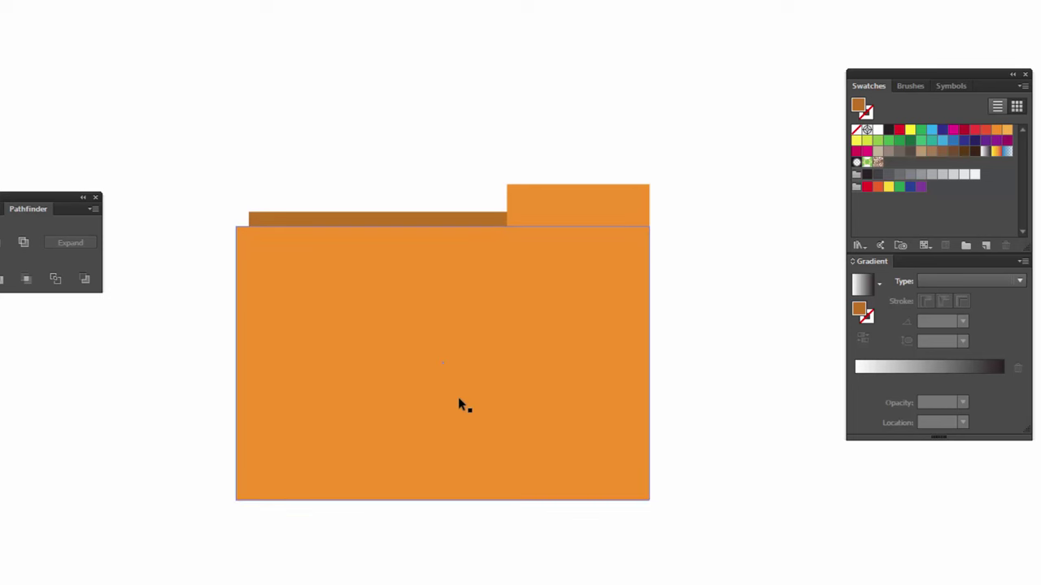
pyautogui.click(375, 431)
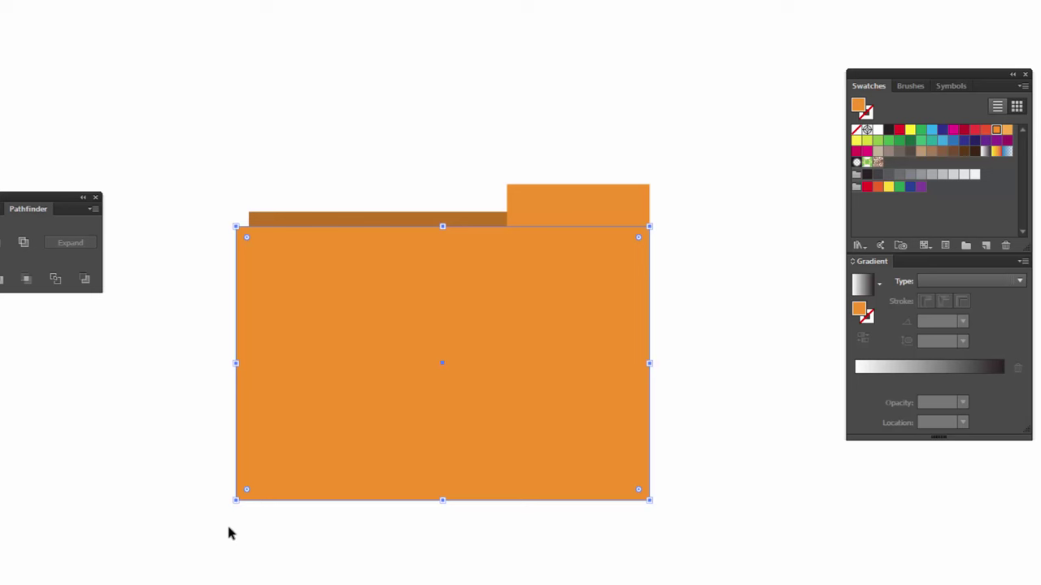
pyautogui.click(205, 241)
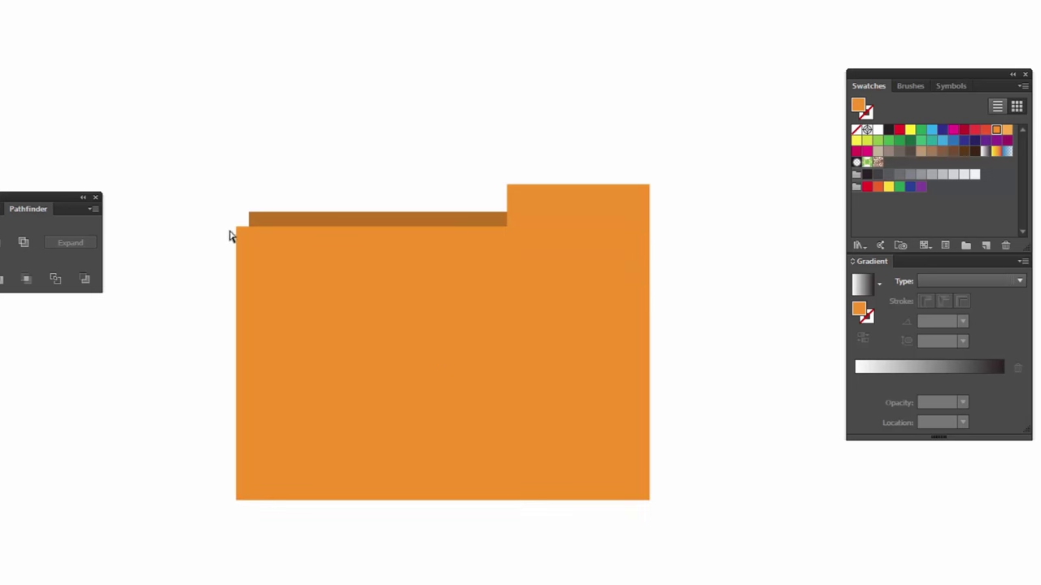
pyautogui.click(237, 229)
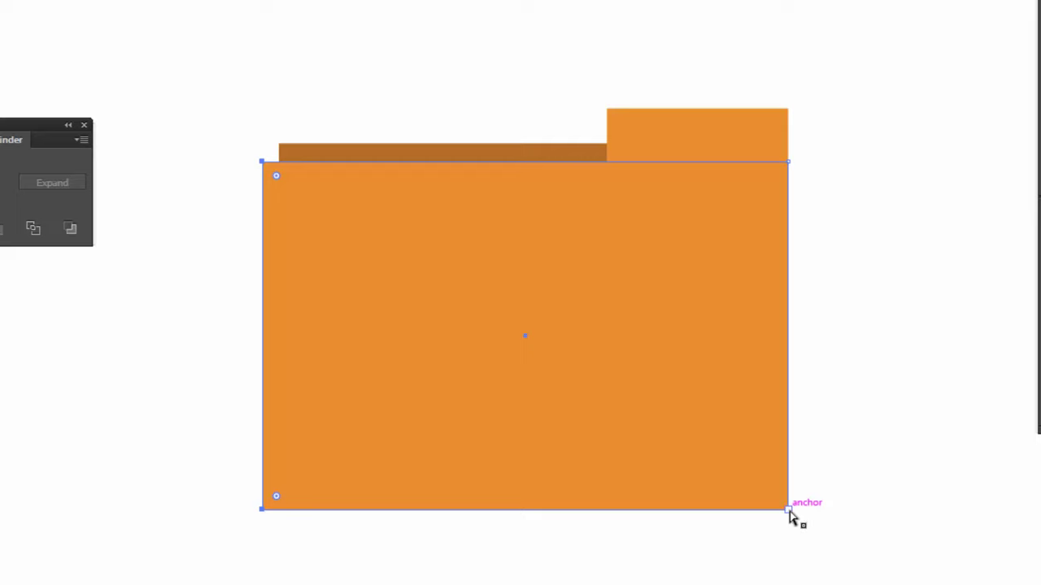
# Step: Round the front panel's corners to 12 px
pyautogui.keyDown('shift'); pyautogui.click(788, 511); pyautogui.keyUp('shift')
pyautogui.moveTo(277, 178); pyautogui.dragTo(284, 185)
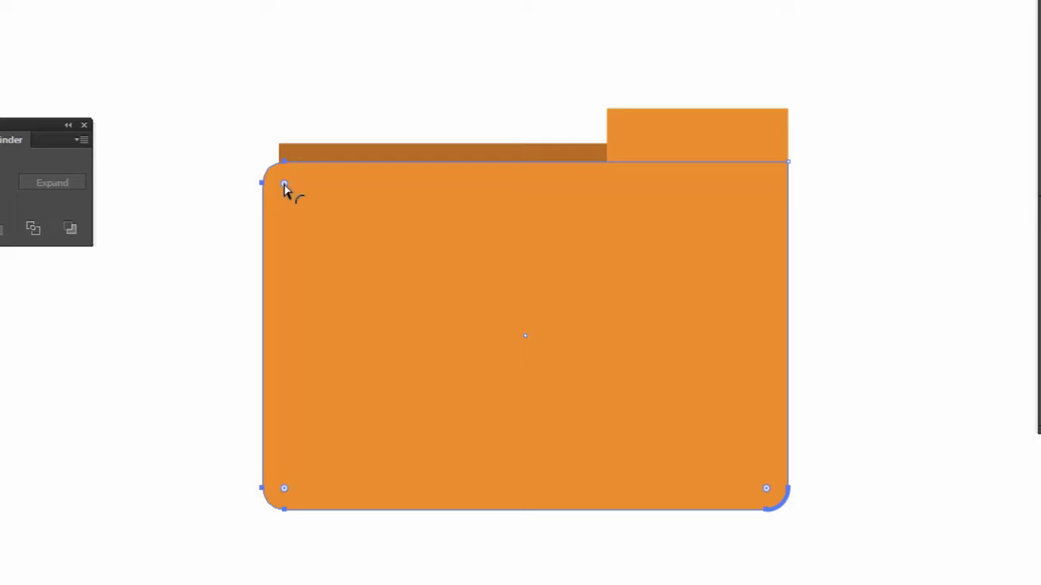
pyautogui.click(284, 184)
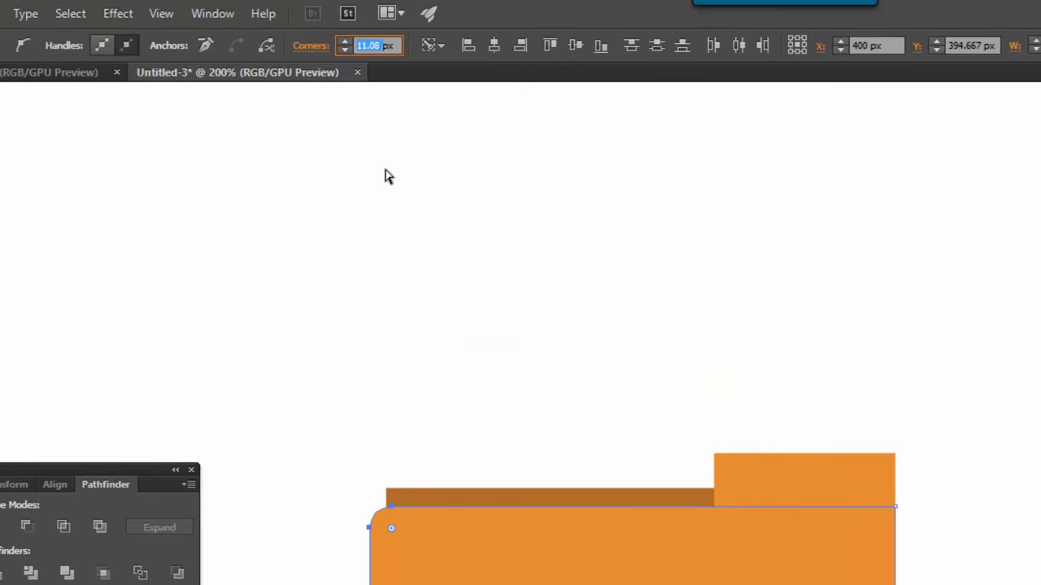
pyautogui.write('12')
pyautogui.press('Return')
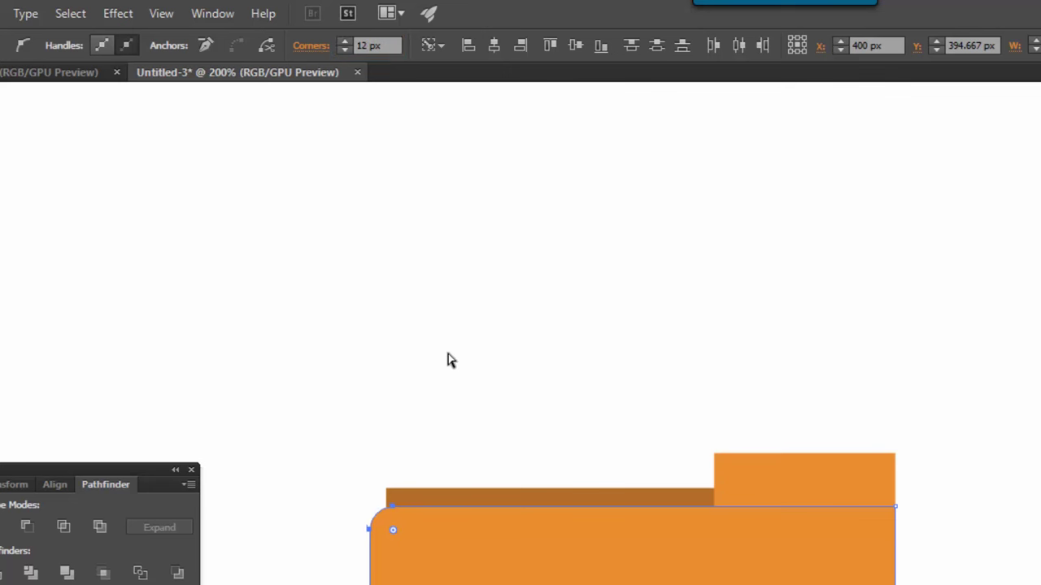
pyautogui.click(451, 360)
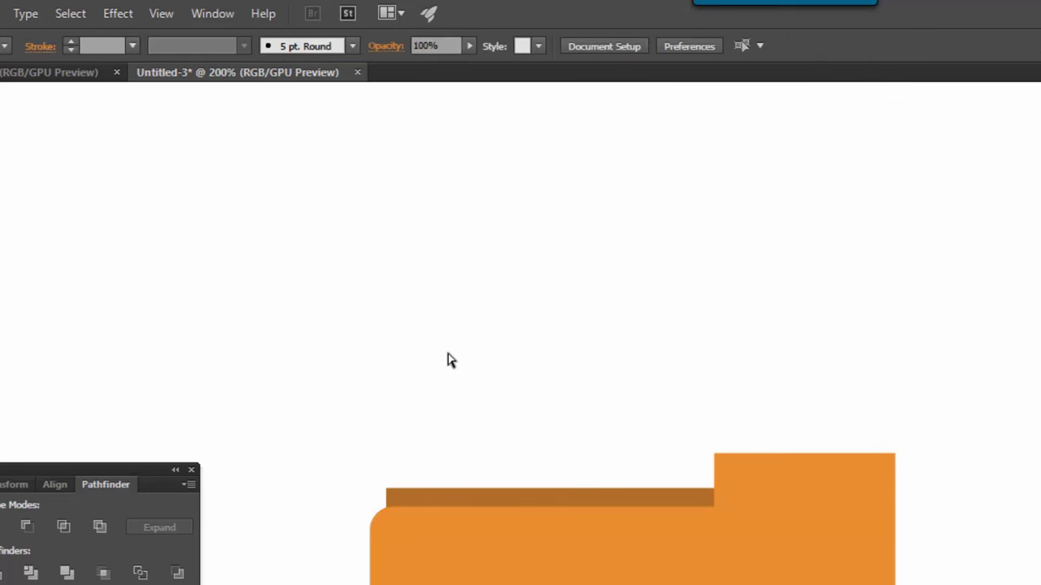
# Step: Round the back band's top-left corner to 12 px
pyautogui.click(387, 489)
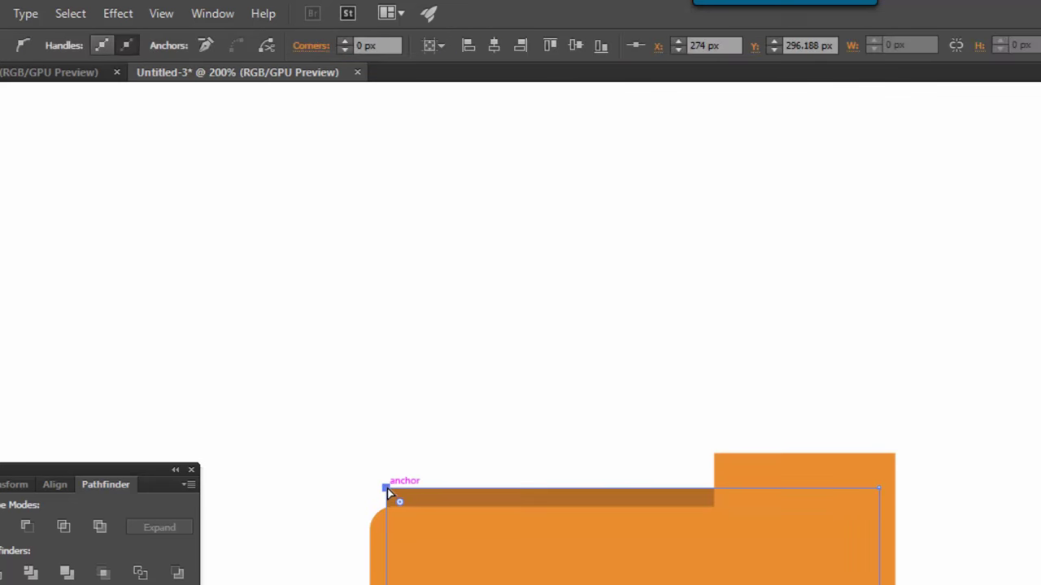
pyautogui.click(357, 45)
pyautogui.write('12')
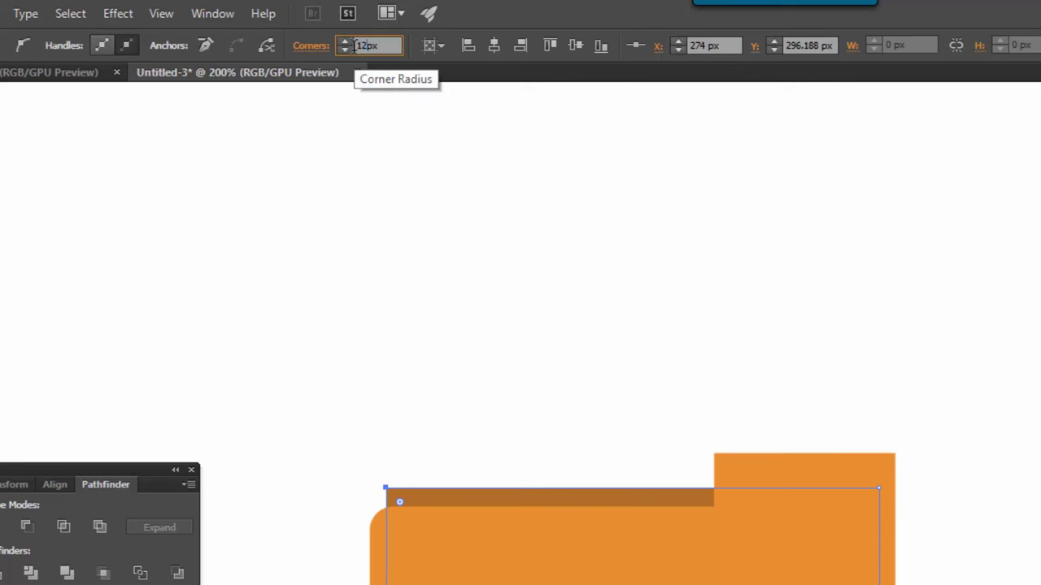
pyautogui.press('Return')
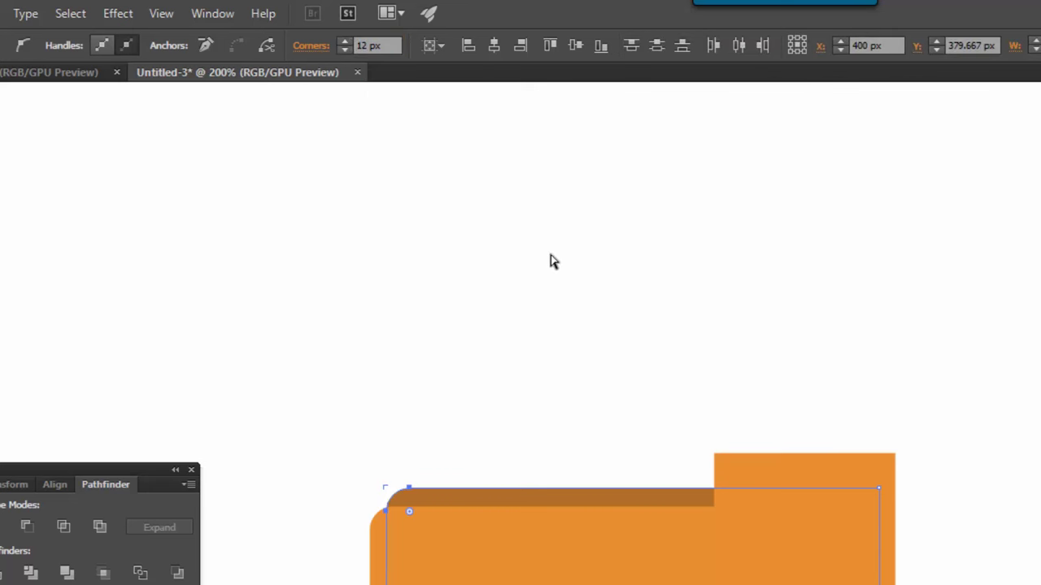
pyautogui.click(540, 269)
# Step: Round the tab's two top corners to 12 px
pyautogui.moveTo(649, 365); pyautogui.dragTo(604, 378)
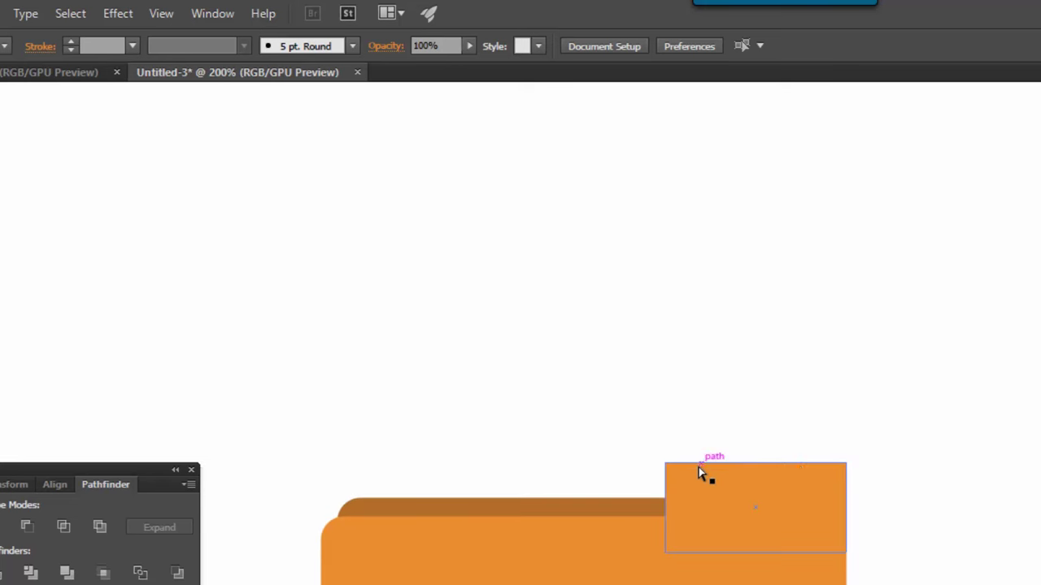
pyautogui.click(845, 465)
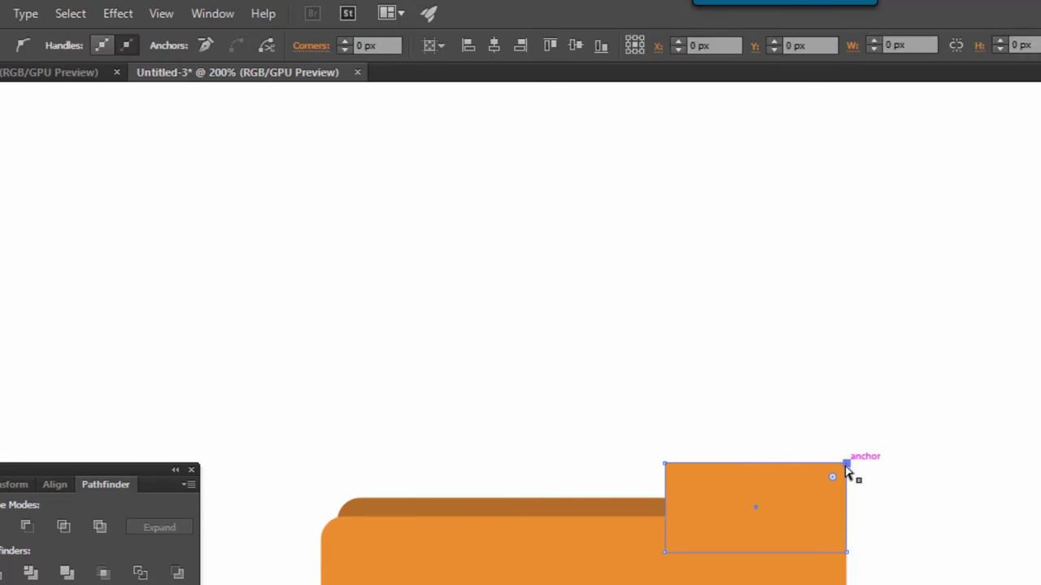
pyautogui.keyDown('shift'); pyautogui.click(665, 465); pyautogui.keyUp('shift')
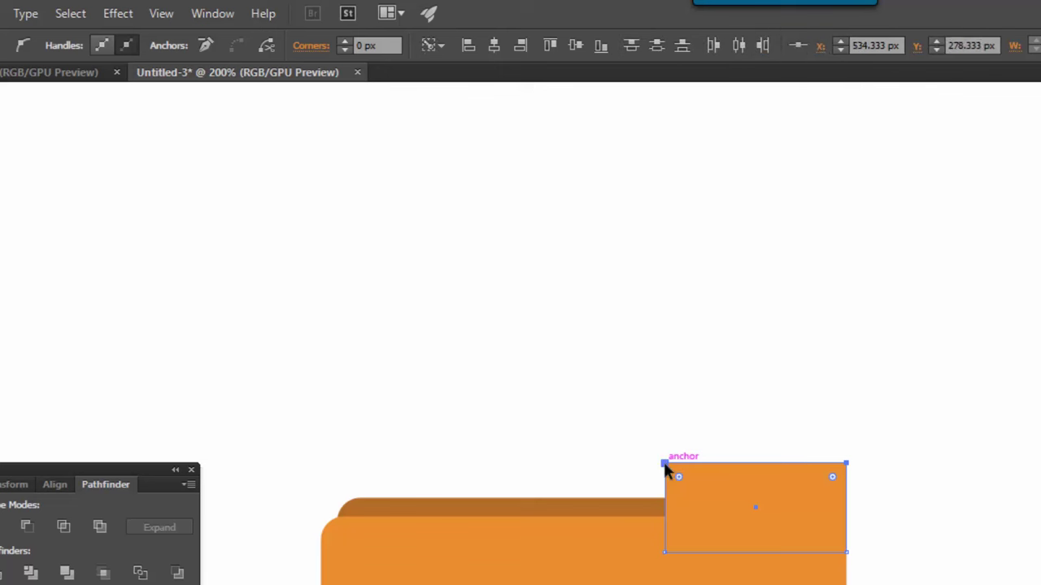
pyautogui.click(363, 45)
pyautogui.write('12')
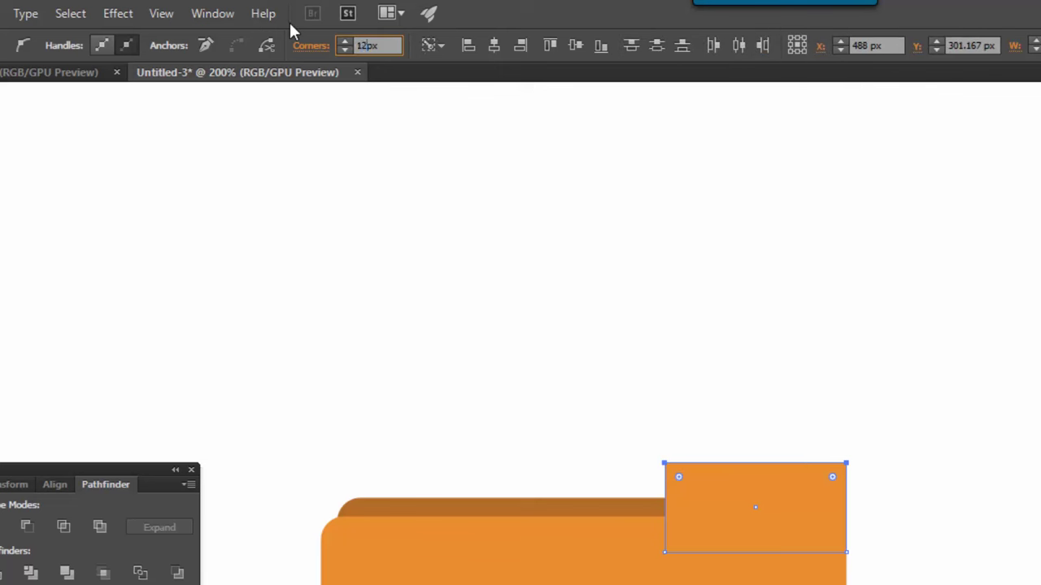
pyautogui.press('Return')
pyautogui.click(474, 268)
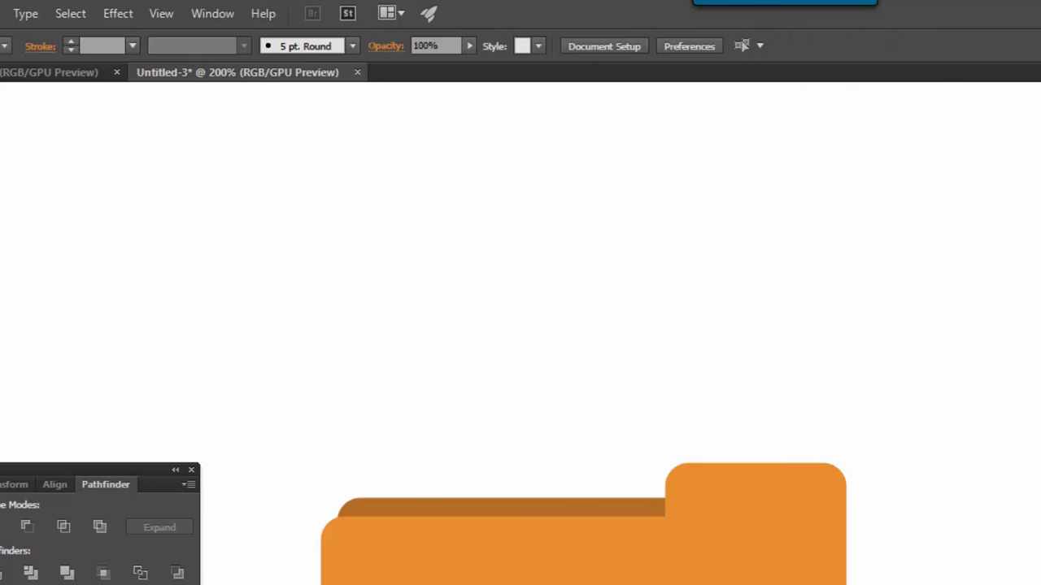
pyautogui.moveTo(569, 553); pyautogui.dragTo(606, 537)
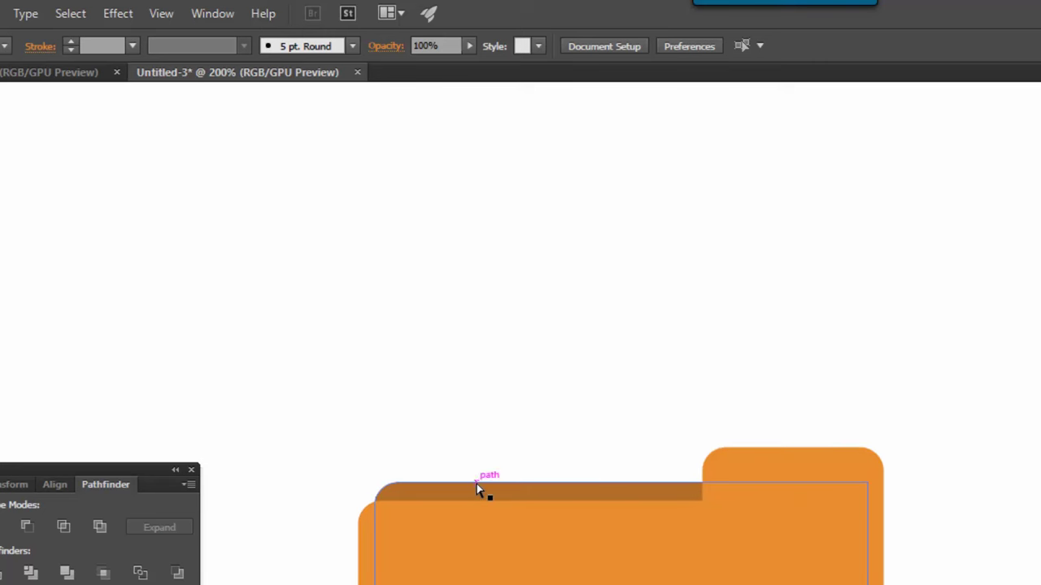
pyautogui.hotkey('ctrl', '+')
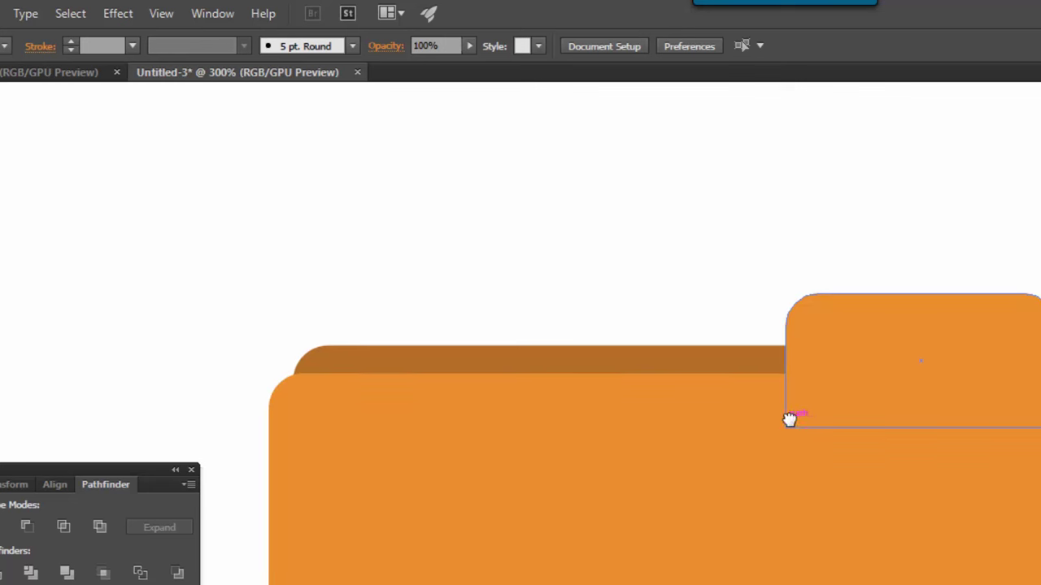
pyautogui.click(865, 324)
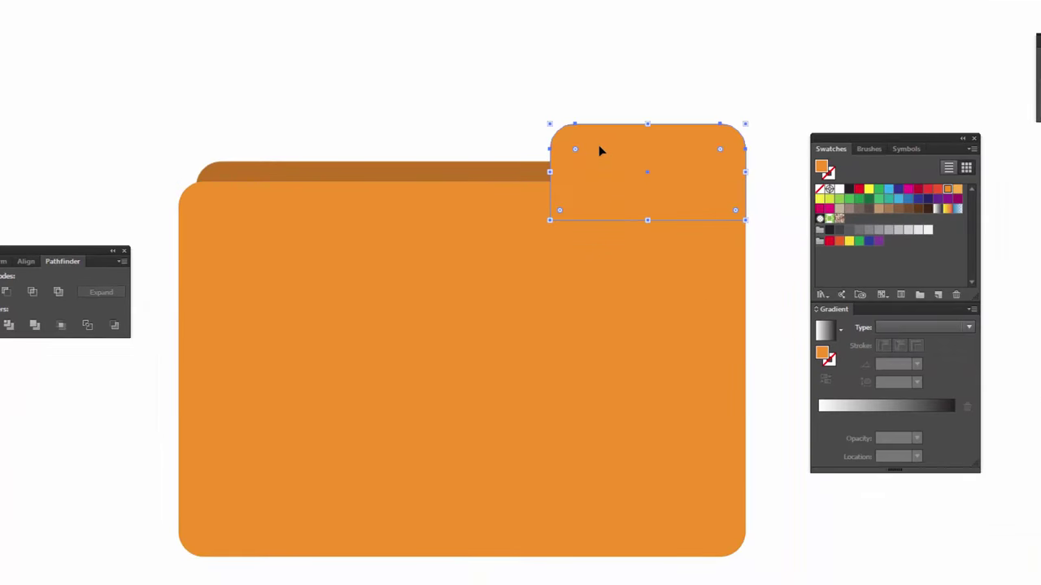
# Step: Unite the tab and front panel into one shape with Pathfinder, then reselect it
pyautogui.keyDown('shift'); pyautogui.click(464, 360); pyautogui.keyUp('shift')
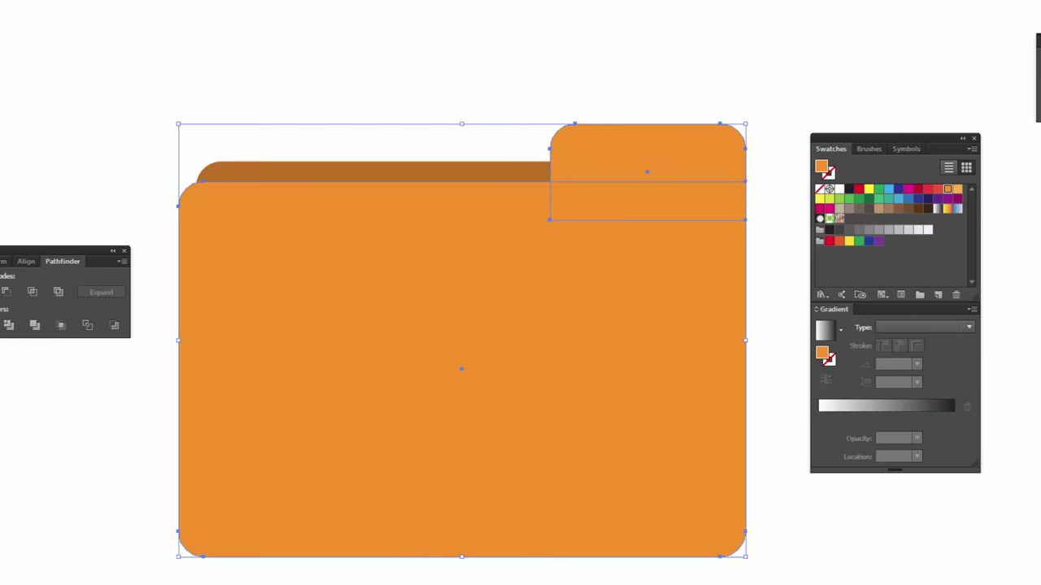
pyautogui.click(72, 228)
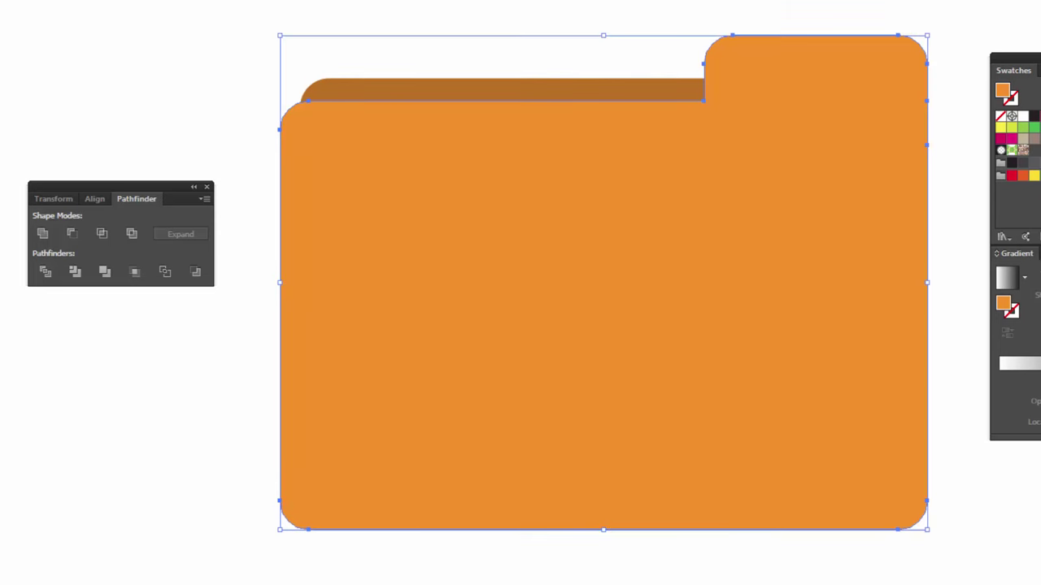
pyautogui.hotkey('ctrl', 'shift', 'a')
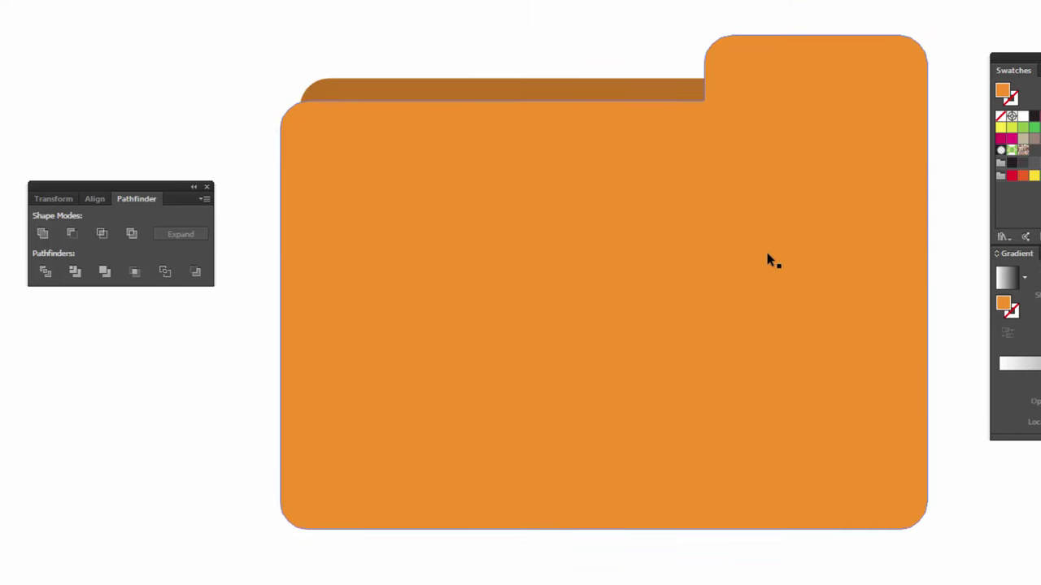
pyautogui.click(767, 258)
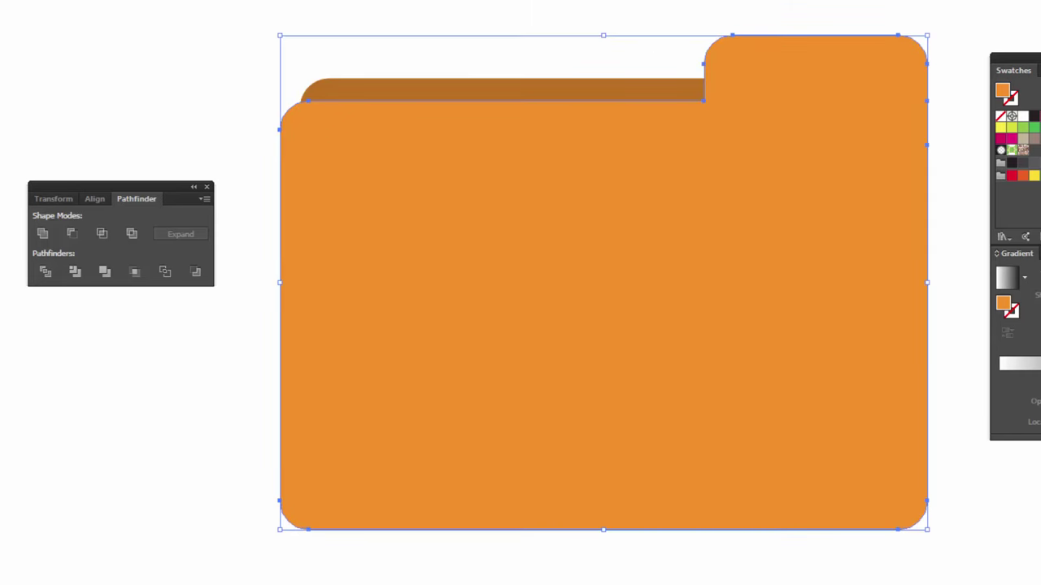
pyautogui.moveTo(1017, 59); pyautogui.dragTo(1008, 1)
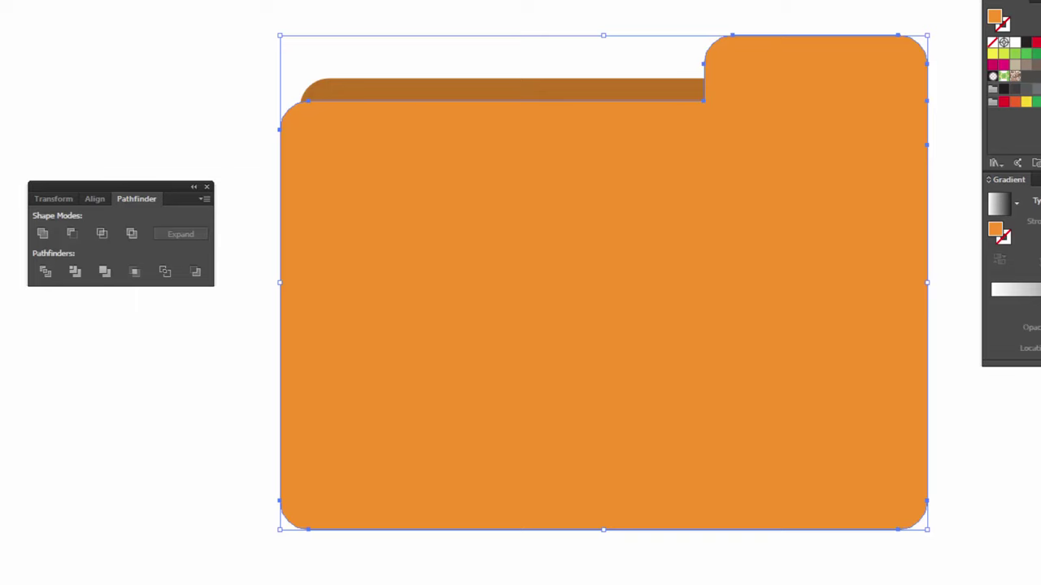
# Step: Apply a linear gradient fill to the merged folder shape, starting with light orange
pyautogui.click(1005, 300)
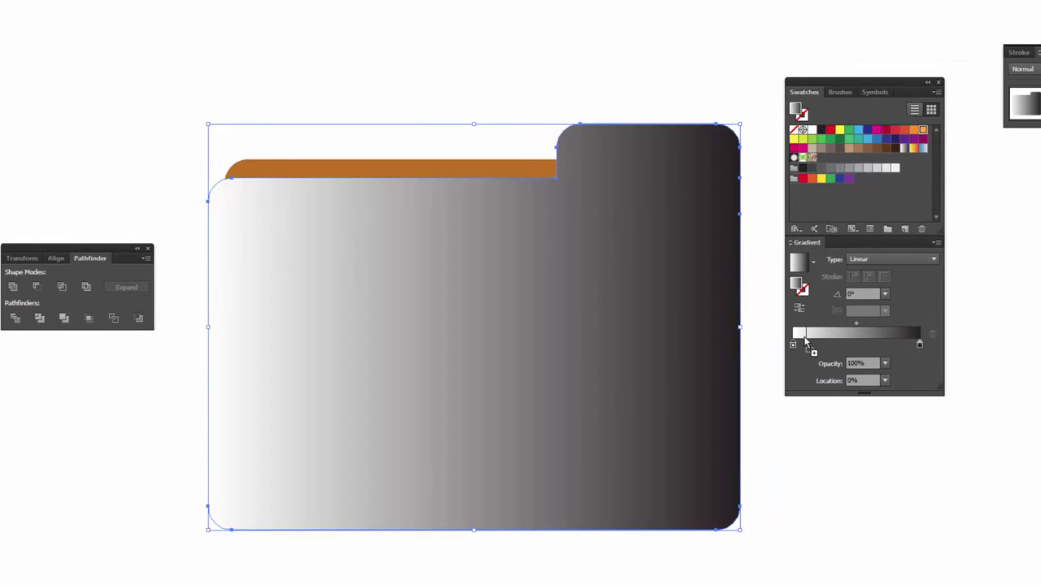
pyautogui.keyDown('alt'); pyautogui.click(922, 130); pyautogui.keyUp('alt')
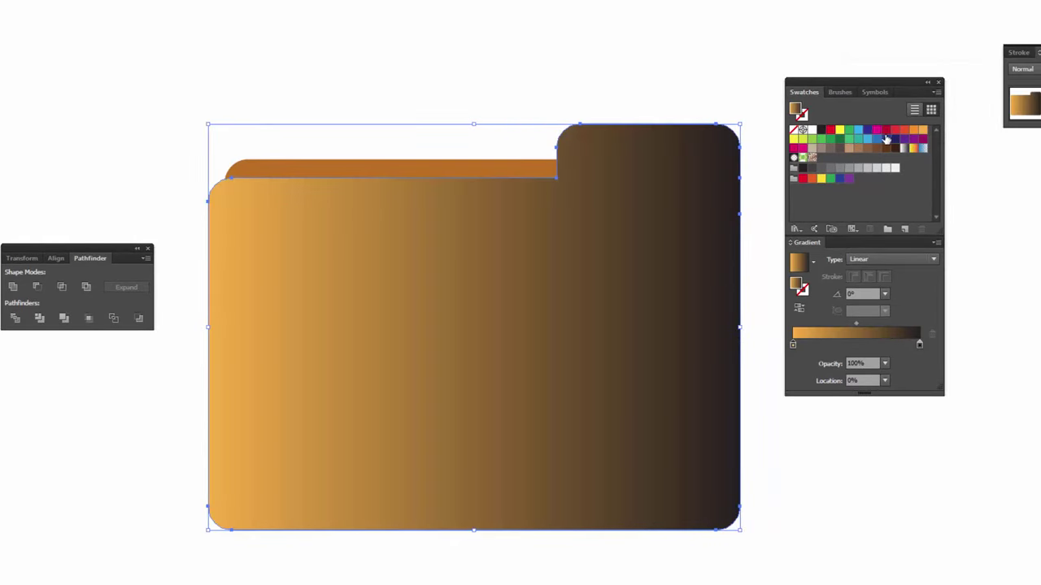
pyautogui.moveTo(904, 129); pyautogui.dragTo(919, 344)
pyautogui.press('a')
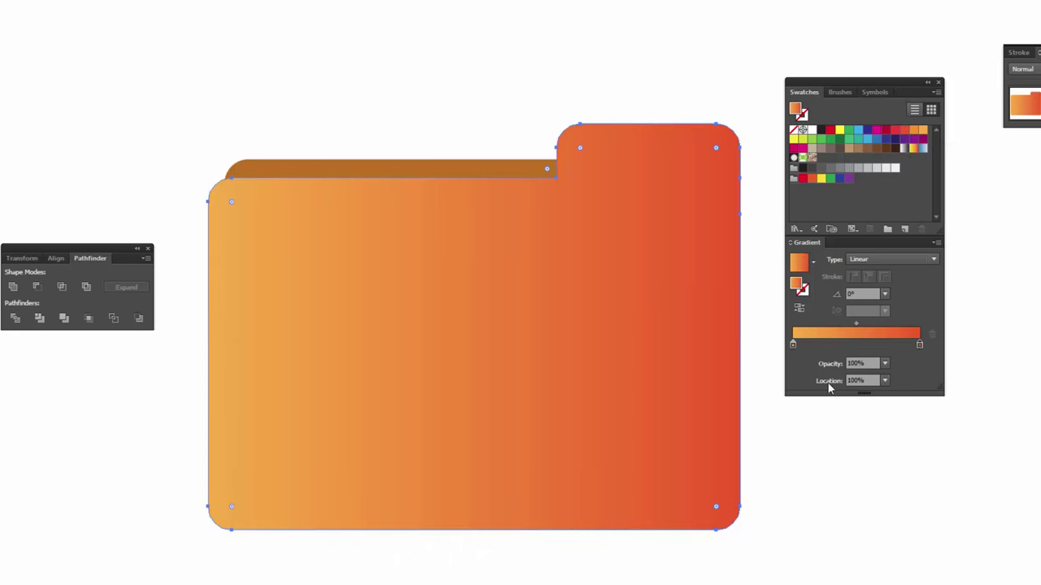
pyautogui.hotkey('ctrl', 'z')
pyautogui.moveTo(792, 344)
pyautogui.mouseDown()
pyautogui.moveTo(894, 345)
pyautogui.moveTo(912, 358)
pyautogui.moveTo(939, 348)
pyautogui.mouseUp()
pyautogui.press('v')
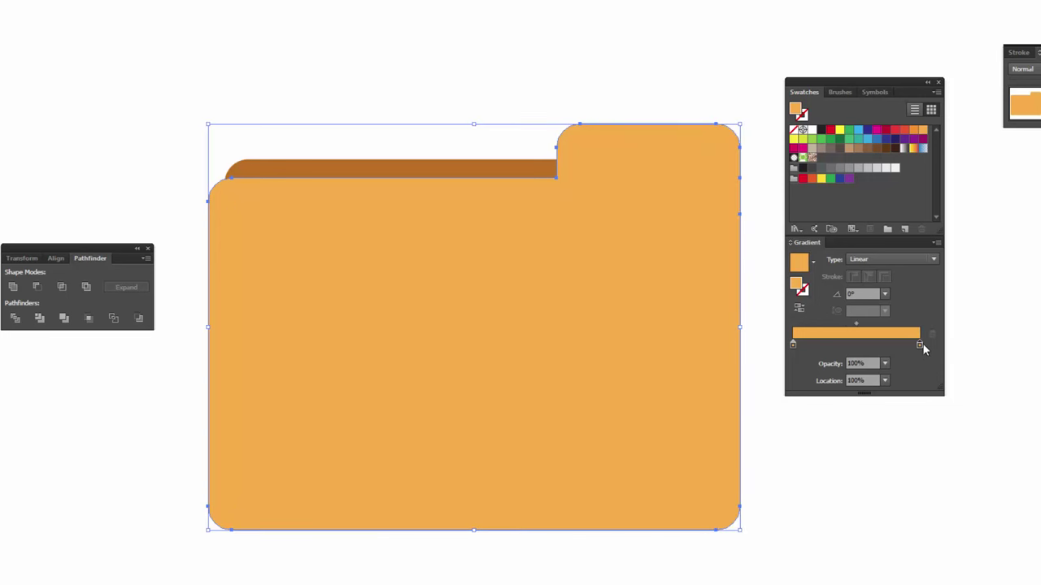
# Step: Set the right gradient stop to burnt orange RGB 206/117/12
pyautogui.doubleClick(919, 344)
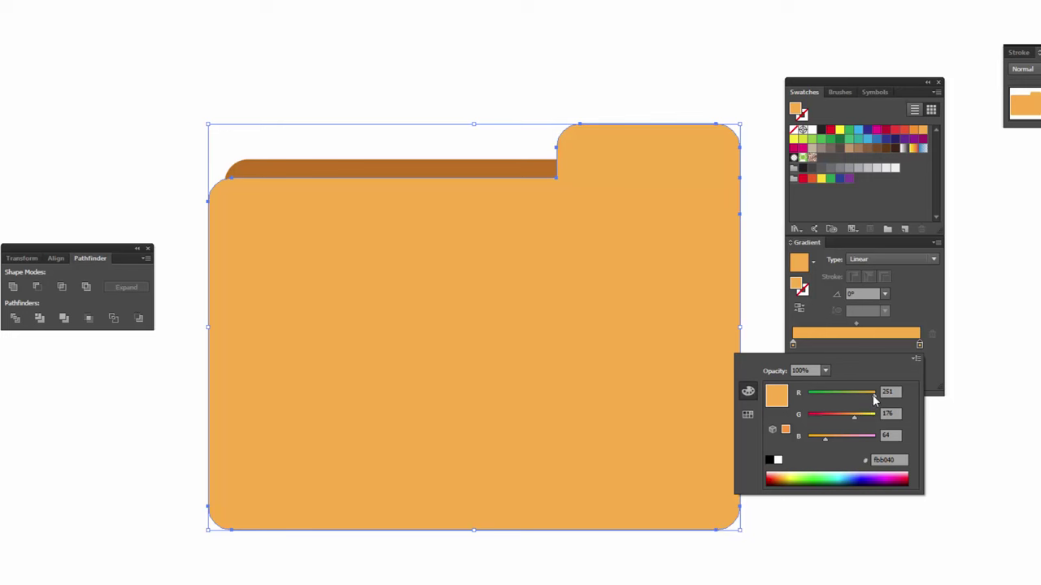
pyautogui.moveTo(874, 398); pyautogui.dragTo(810, 445)
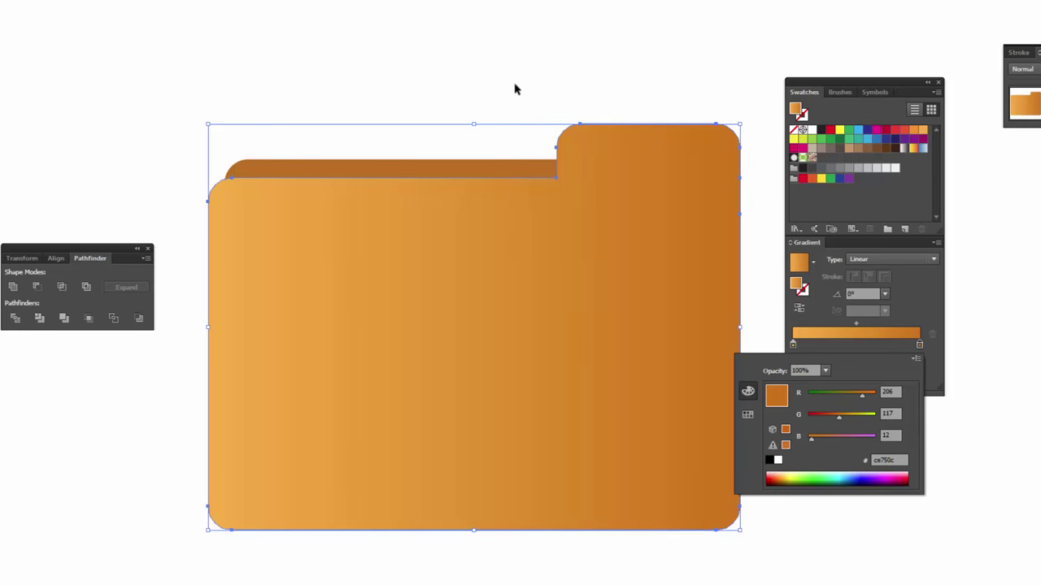
pyautogui.click(481, 72)
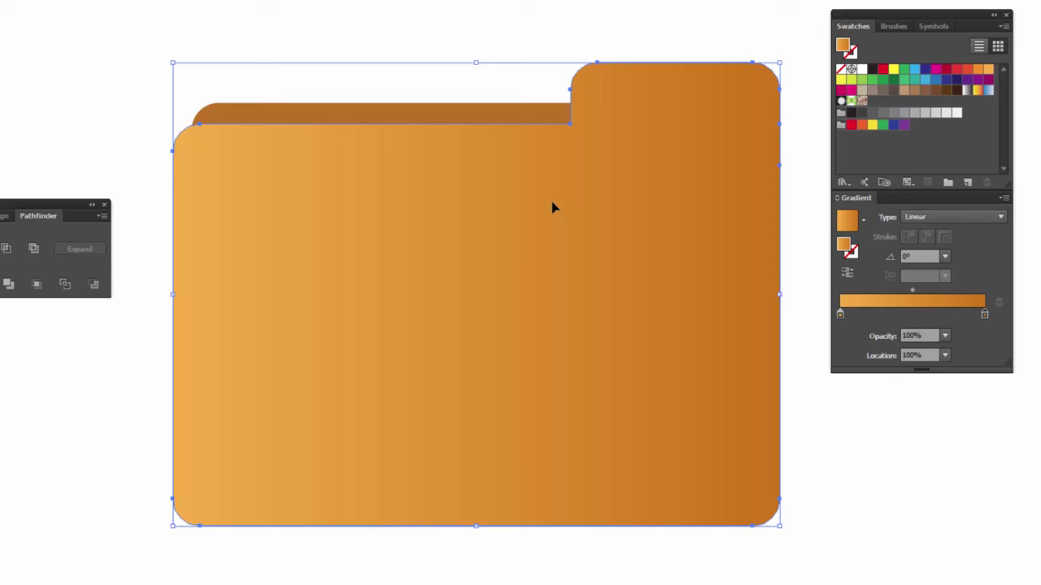
# Step: Run the gradient top to bottom, lower its midpoint, and add a stop near the bottom
pyautogui.press('g')
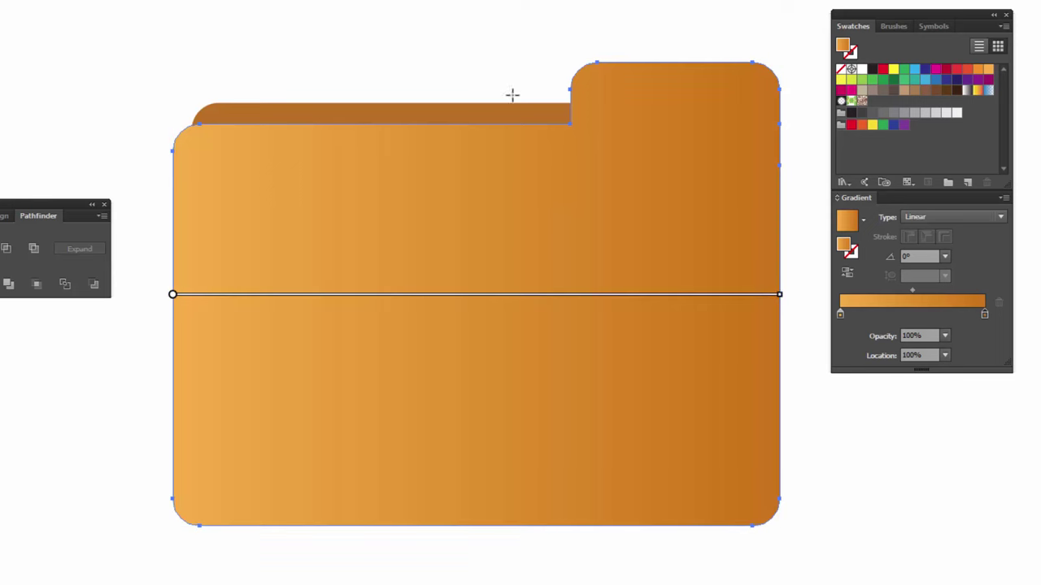
pyautogui.moveTo(485, 58); pyautogui.dragTo(478, 533)
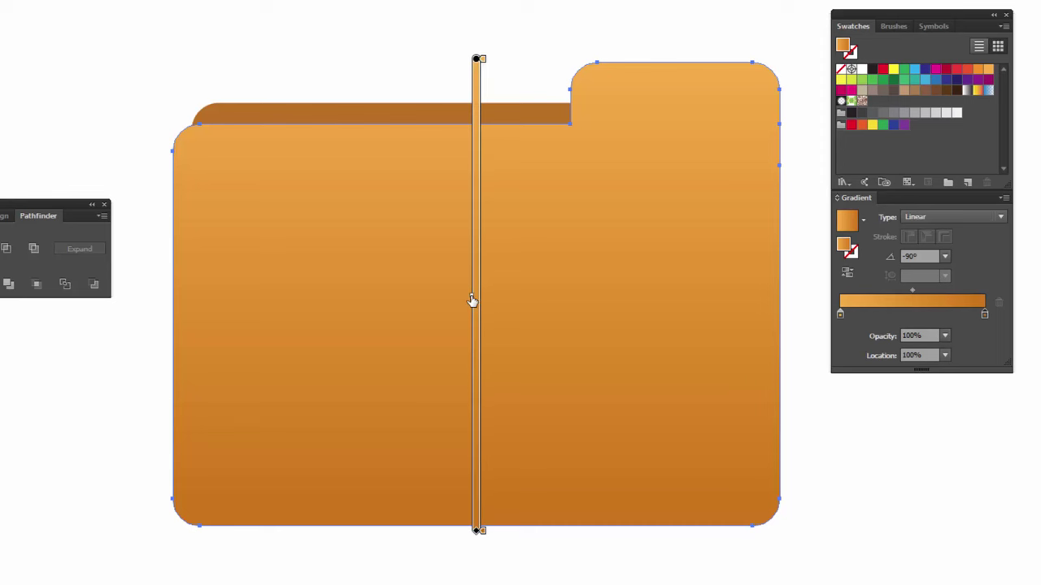
pyautogui.moveTo(472, 301); pyautogui.dragTo(471, 323)
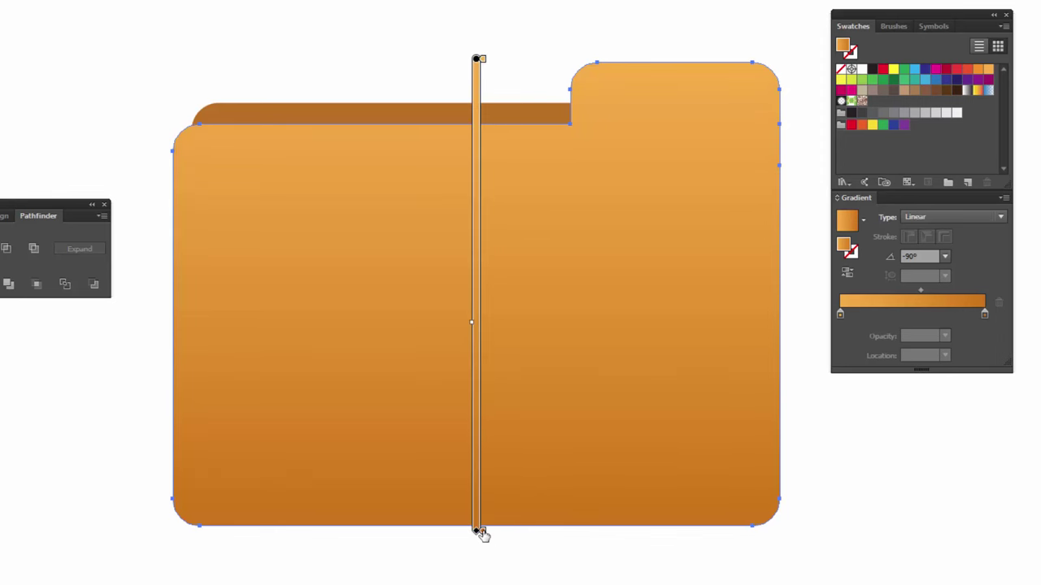
pyautogui.moveTo(489, 415); pyautogui.dragTo(485, 447)
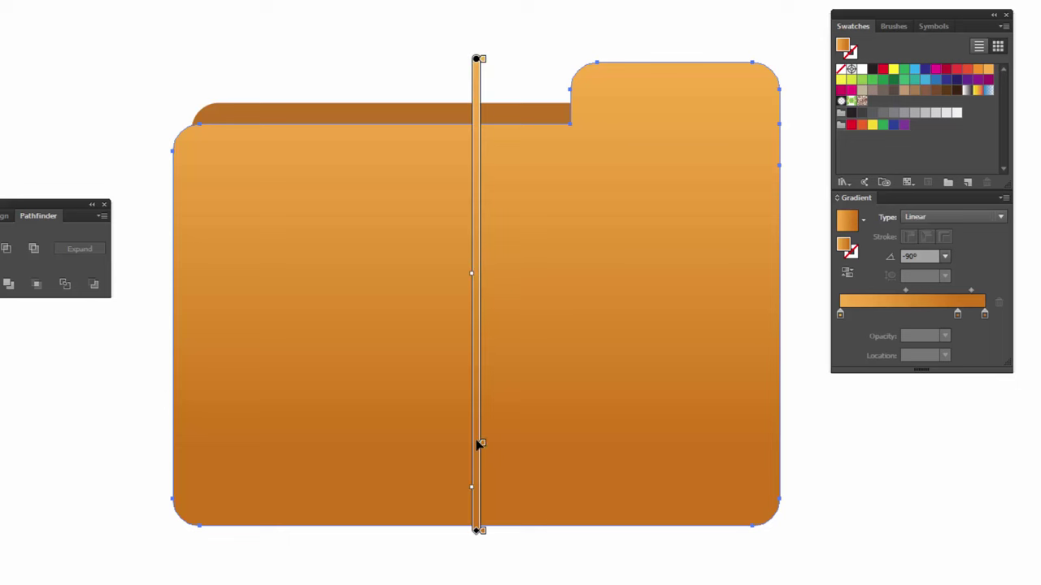
# Step: Set the bottom gradient stop to dark brown a26500
pyautogui.doubleClick(482, 530)
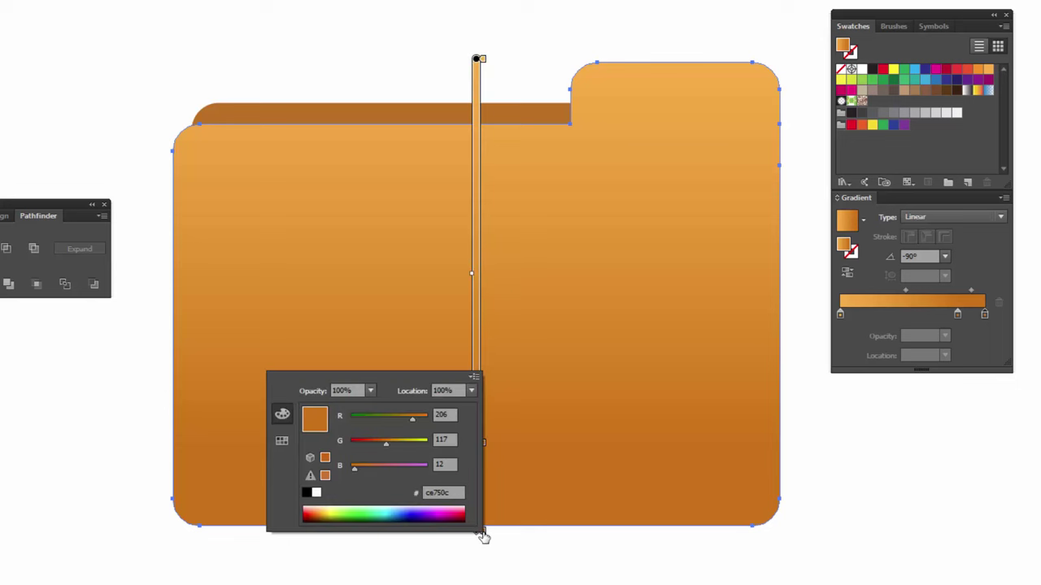
pyautogui.moveTo(385, 443); pyautogui.dragTo(402, 418)
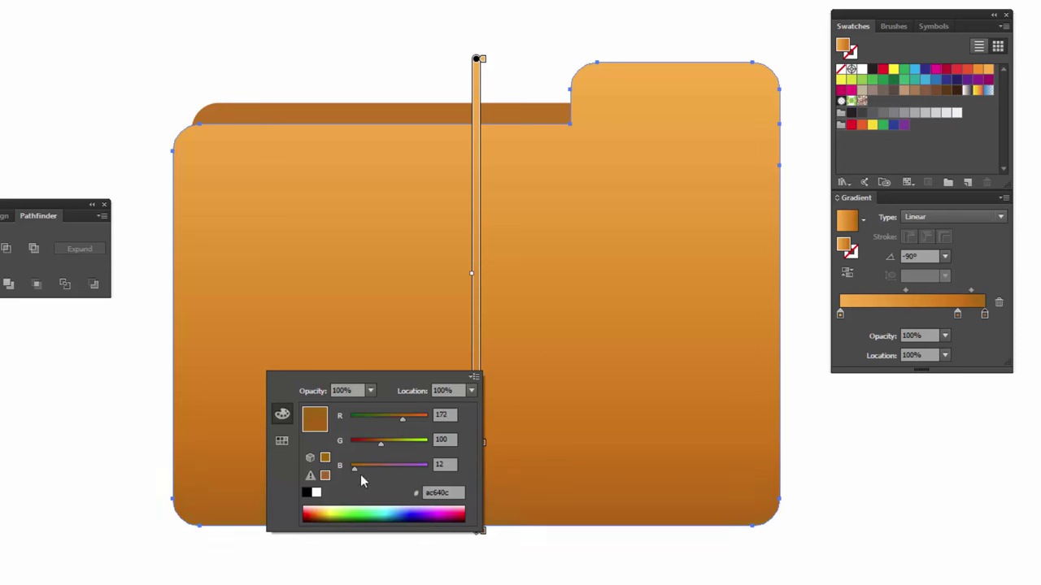
pyautogui.moveTo(353, 470); pyautogui.dragTo(399, 422)
pyautogui.press('Escape')
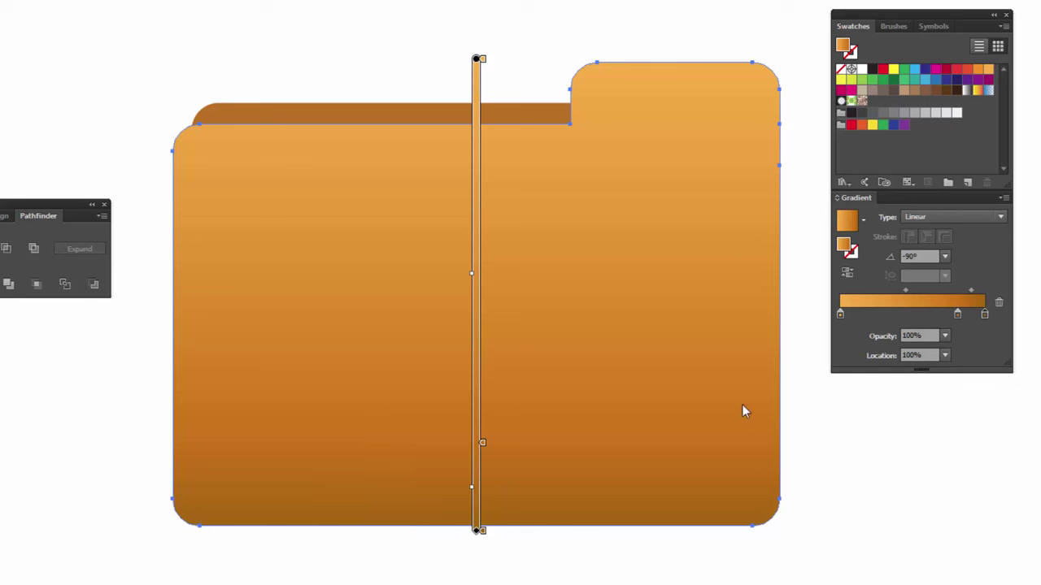
pyautogui.press('v')
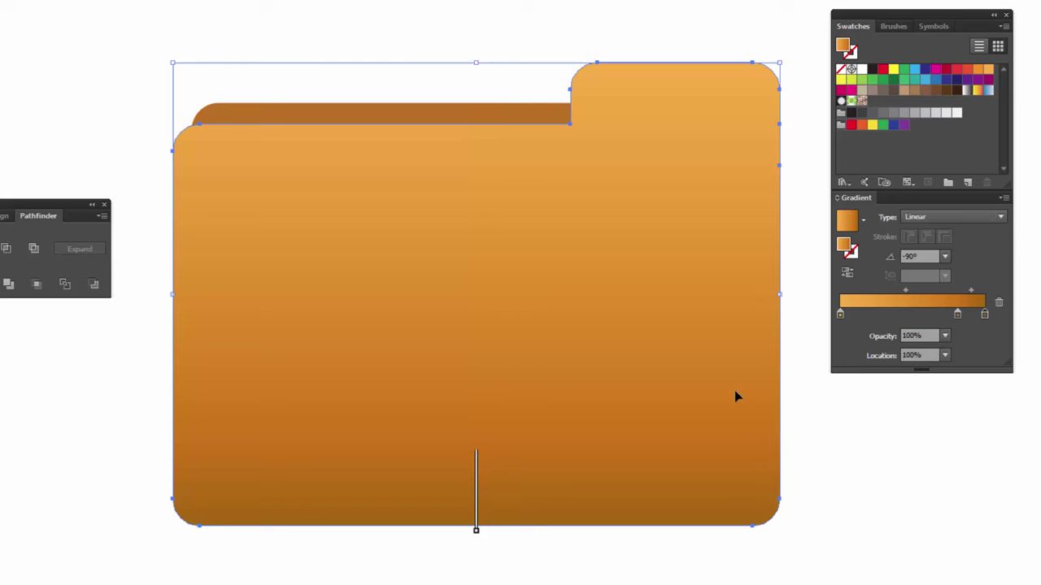
pyautogui.moveTo(704, 403); pyautogui.dragTo(722, 398)
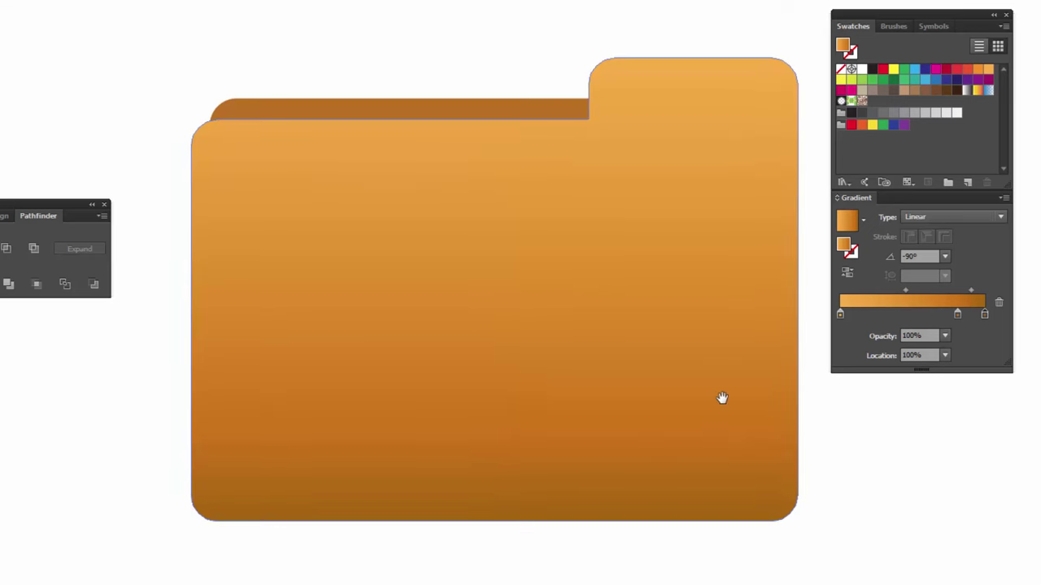
pyautogui.hotkey('ctrl', '-')
pyautogui.hotkey('ctrl', '+')
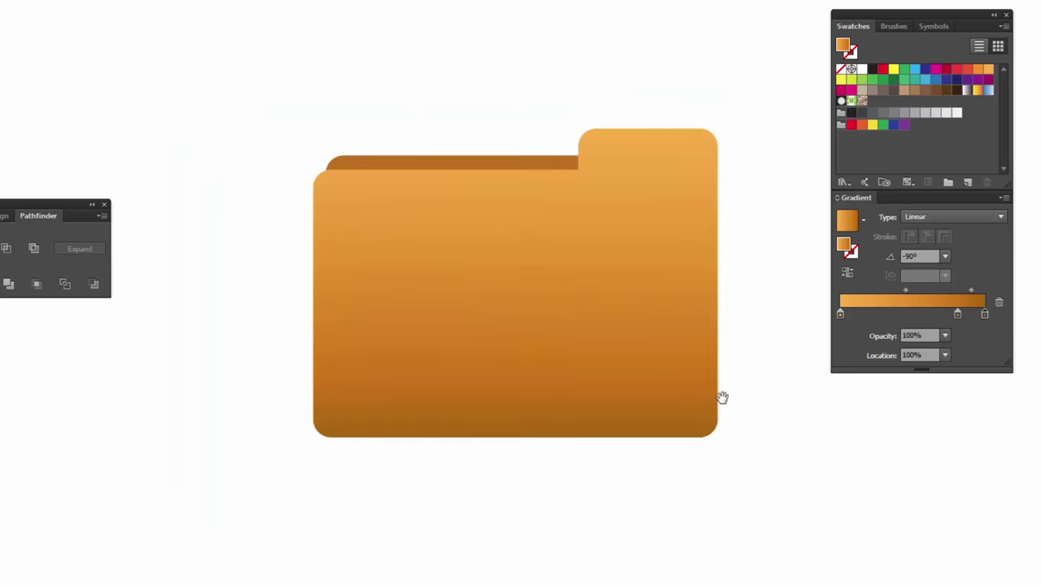
# Step: Move the bottom dark gradient stop further down the folder
pyautogui.press('g')
pyautogui.moveTo(607, 374); pyautogui.dragTo(583, 339)
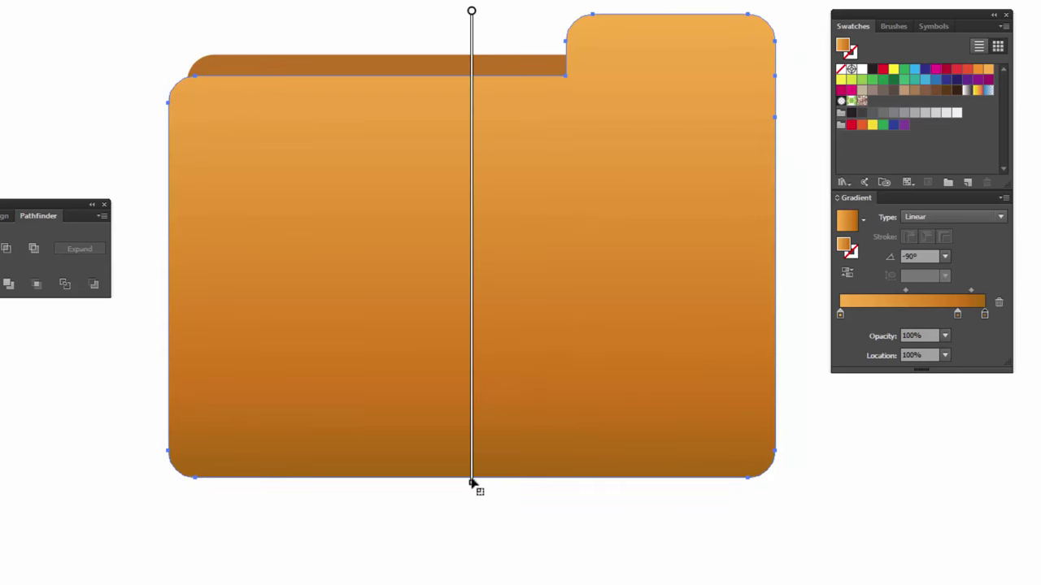
pyautogui.moveTo(475, 481)
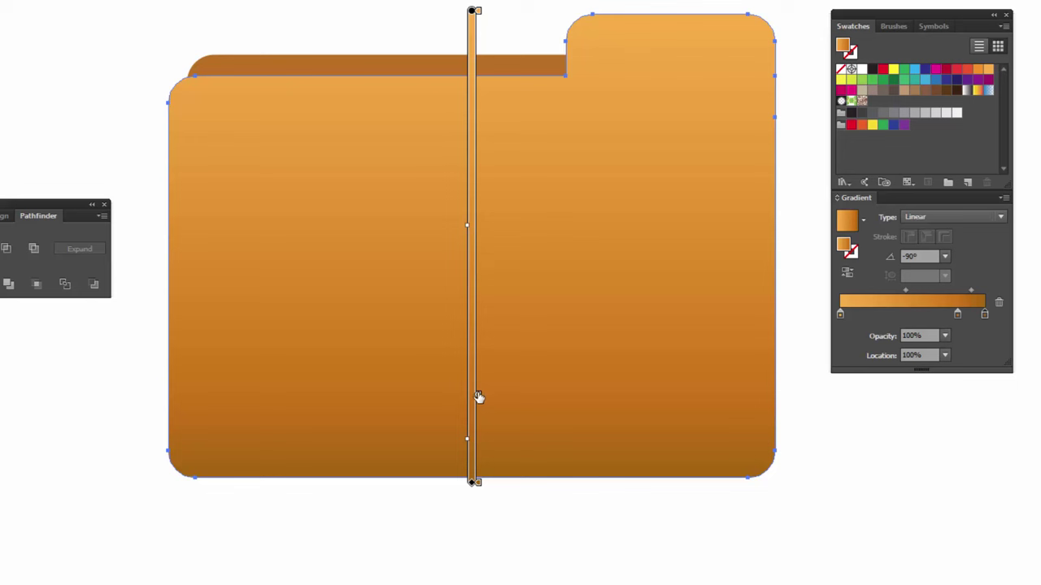
pyautogui.moveTo(477, 396)
pyautogui.mouseDown()
pyautogui.moveTo(478, 439)
pyautogui.moveTo(478, 426)
pyautogui.mouseUp()
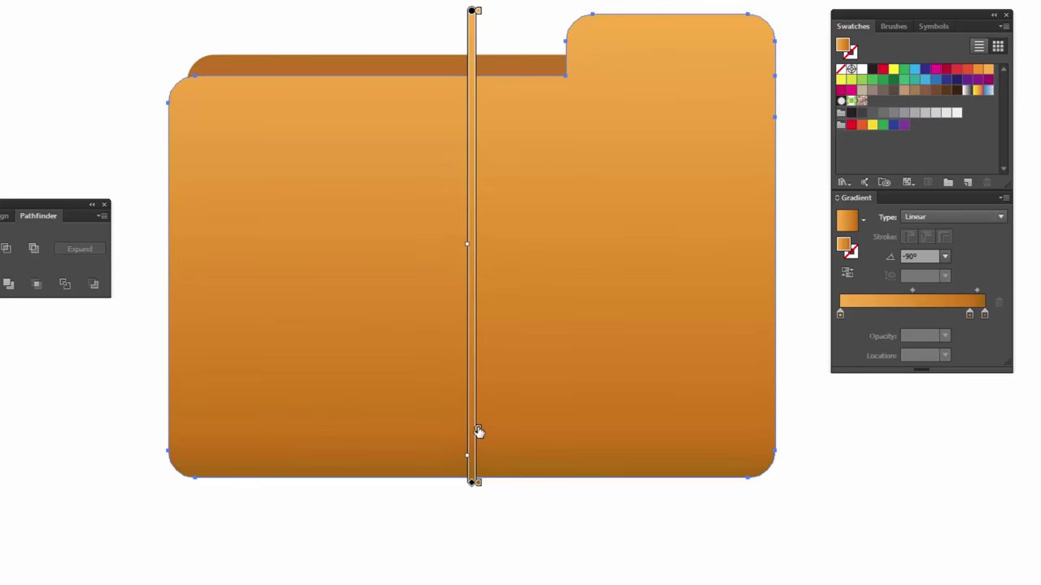
# Step: Deepen the bottom stop to brown RGB 142/79/0 and deselect the artwork
pyautogui.doubleClick(479, 483)
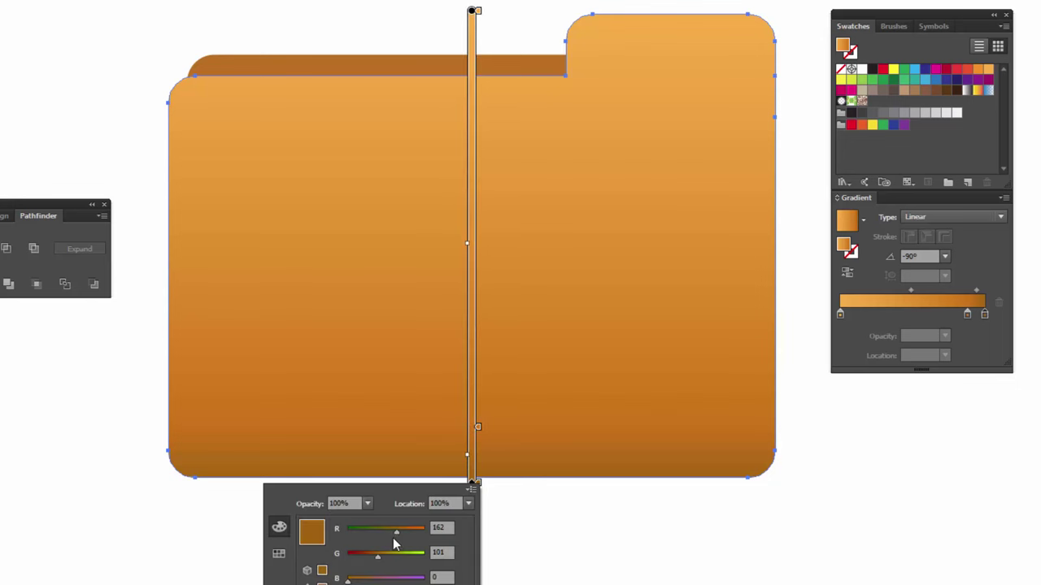
pyautogui.moveTo(395, 532); pyautogui.dragTo(371, 563)
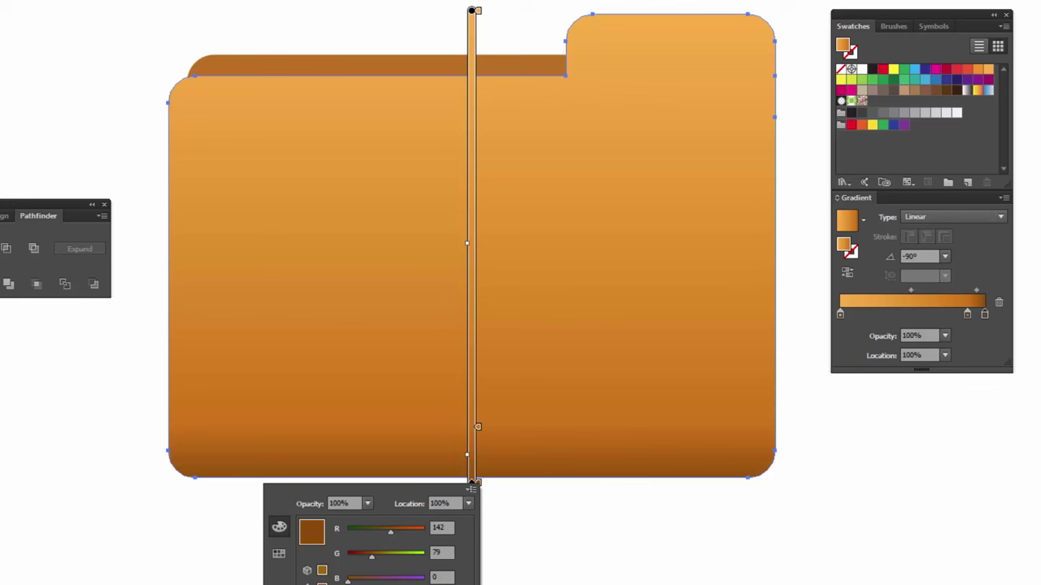
pyautogui.click(9, 25)
pyautogui.press('v')
pyautogui.click(87, 87)
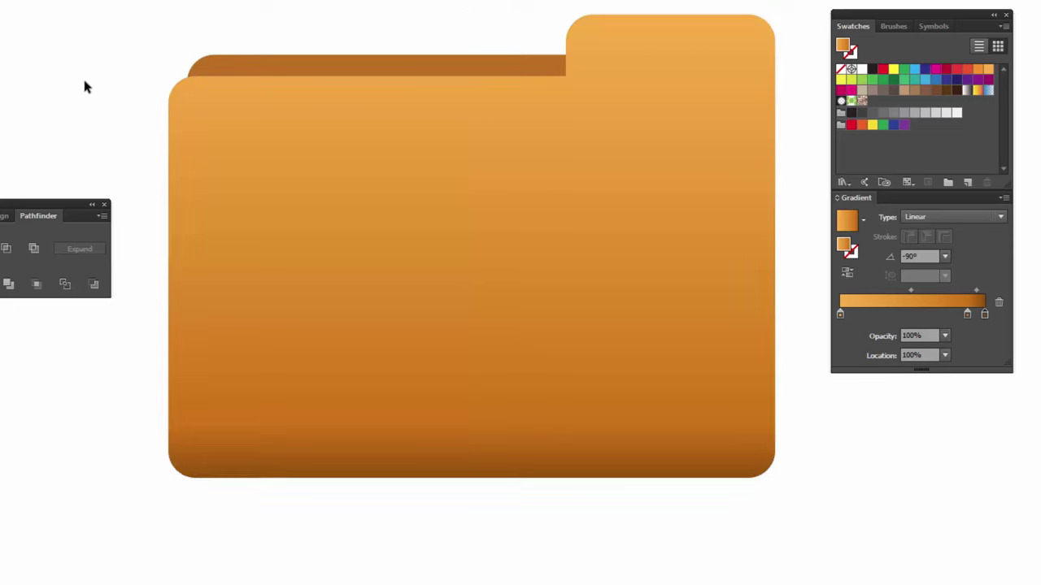
pyautogui.scroll(-1, 665, 322)
pyautogui.scroll(1, 561, 255)
pyautogui.scroll(1, 617, 269)
pyautogui.scroll(1, 620, 267)
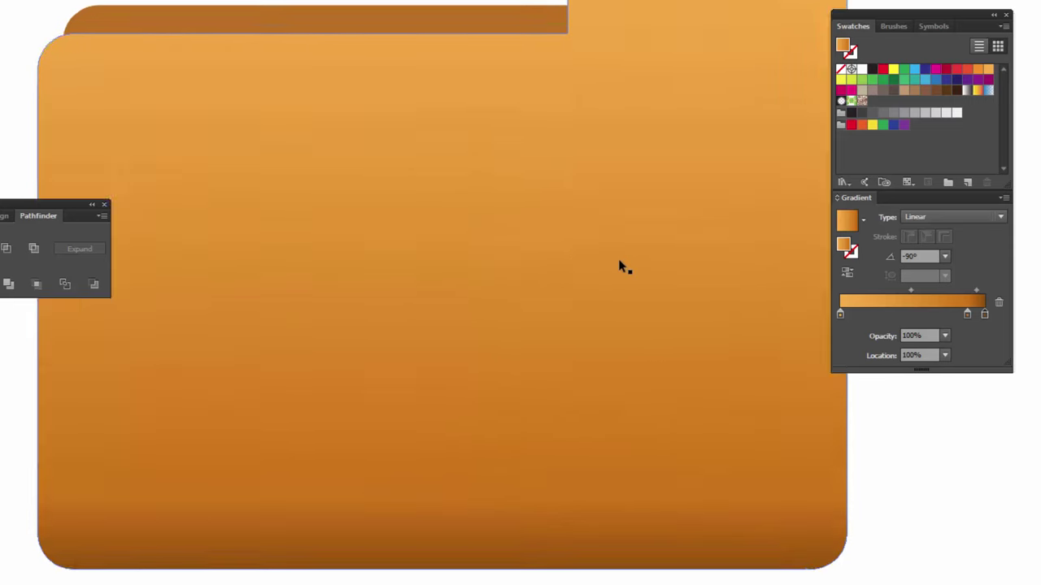
pyautogui.scroll(-2, 620, 267)
pyautogui.scroll(1, 620, 265)
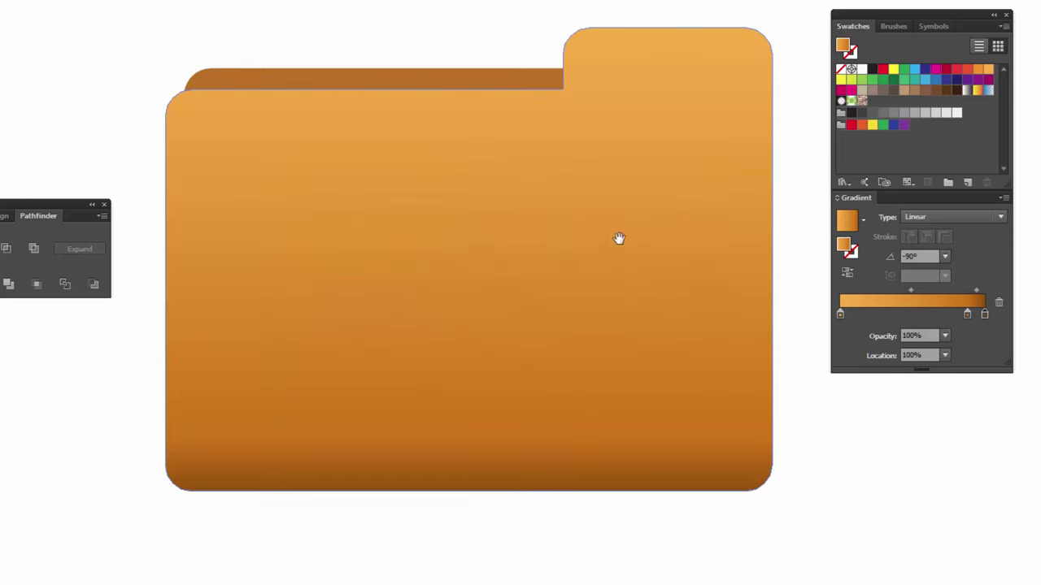
pyautogui.scroll(-1, 619, 238)
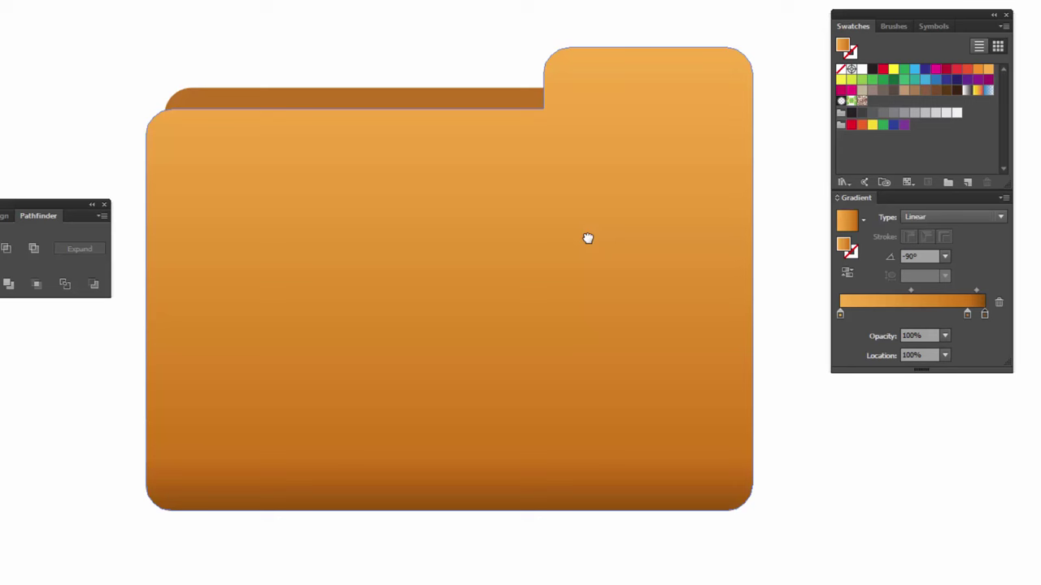
# Step: Copy the front folder's orange gradient onto the dark back shape with the Eyedropper
pyautogui.click(412, 87)
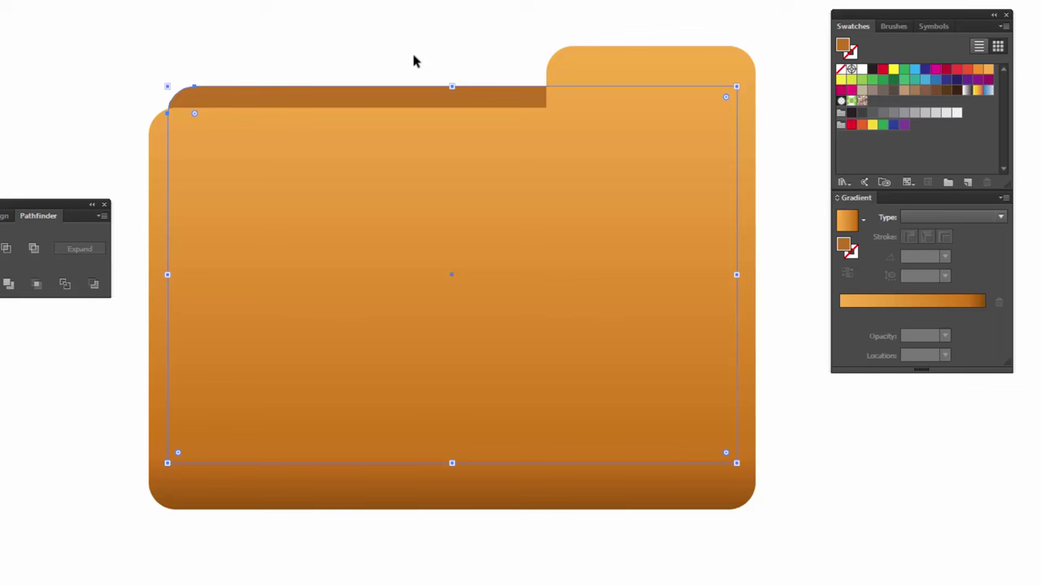
pyautogui.press('i')
pyautogui.hotkey('ctrl', 'a')
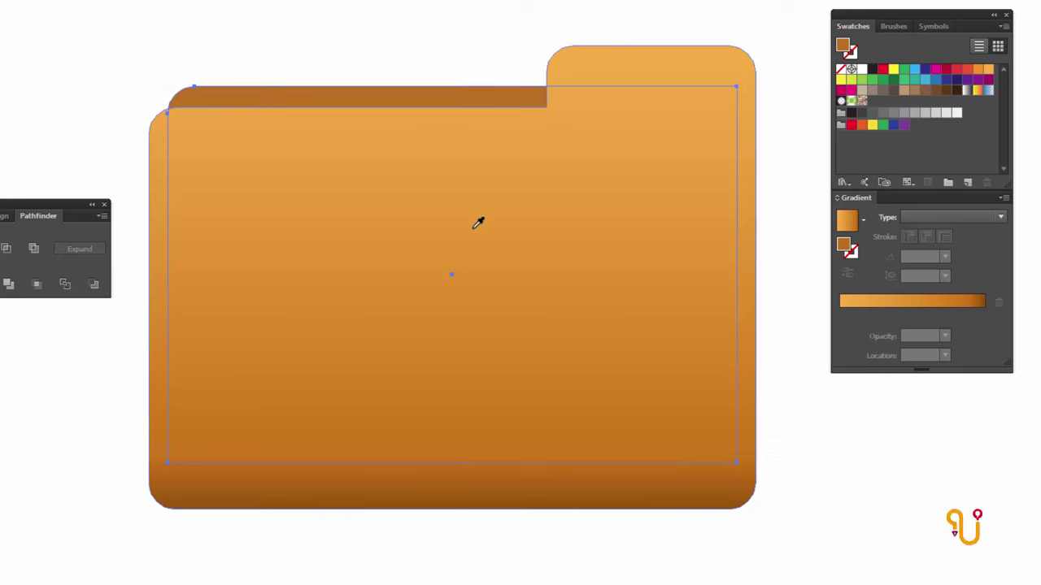
pyautogui.click(474, 228)
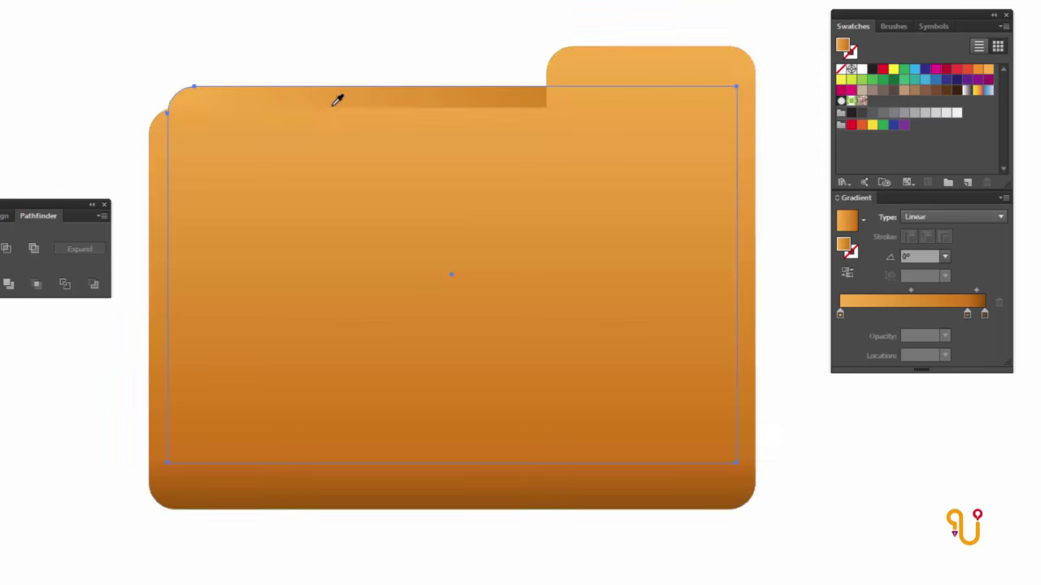
pyautogui.click(603, 92)
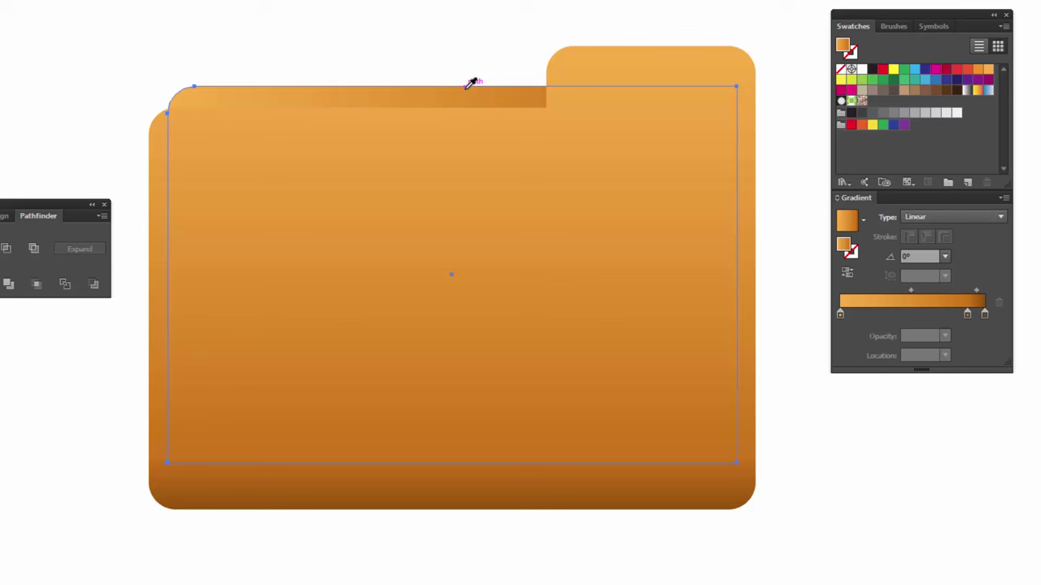
# Step: Make the back shape's gradient run vertically, light orange on top to brown below
pyautogui.press('g')
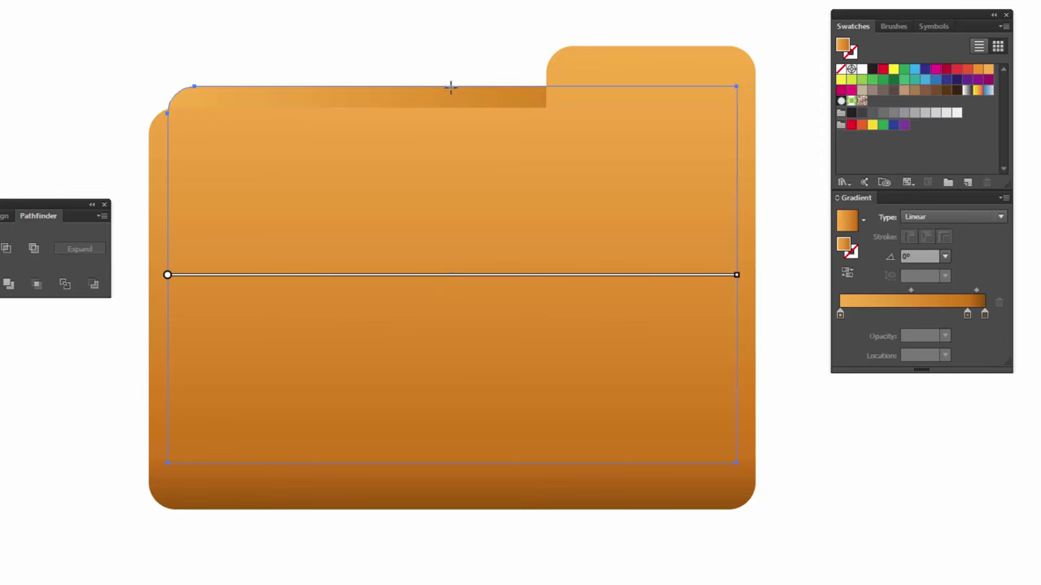
pyautogui.moveTo(450, 84); pyautogui.dragTo(453, 119)
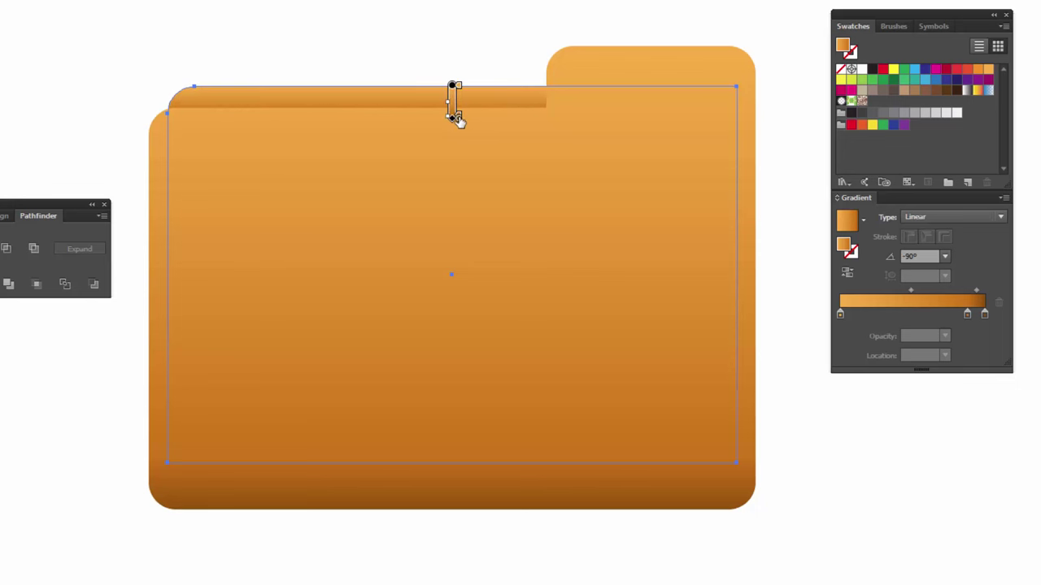
pyautogui.moveTo(454, 115)
pyautogui.moveTo(455, 115); pyautogui.dragTo(454, 111)
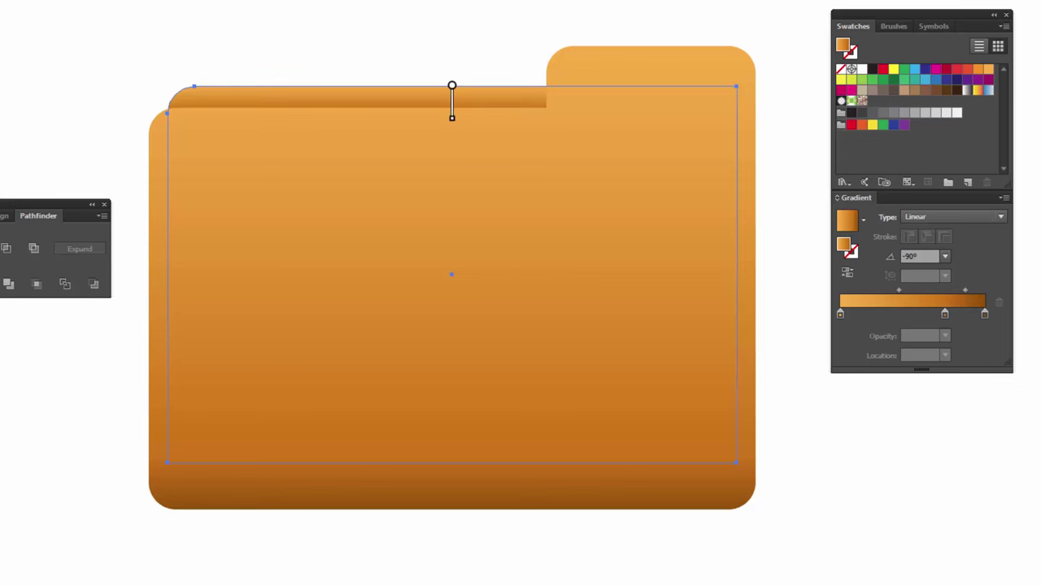
pyautogui.press('v')
pyautogui.click(341, 21)
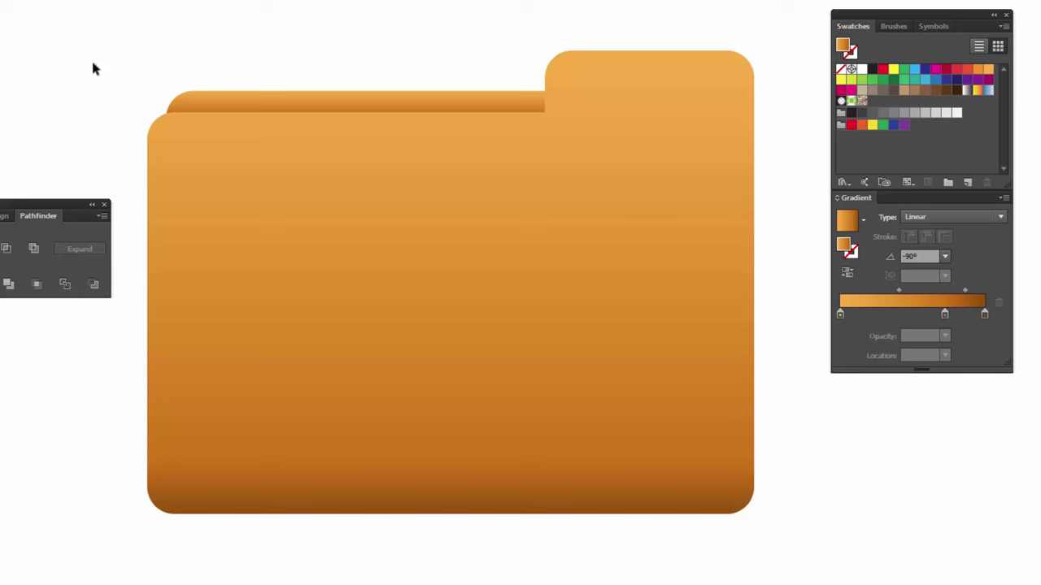
pyautogui.moveTo(518, 209); pyautogui.dragTo(542, 211)
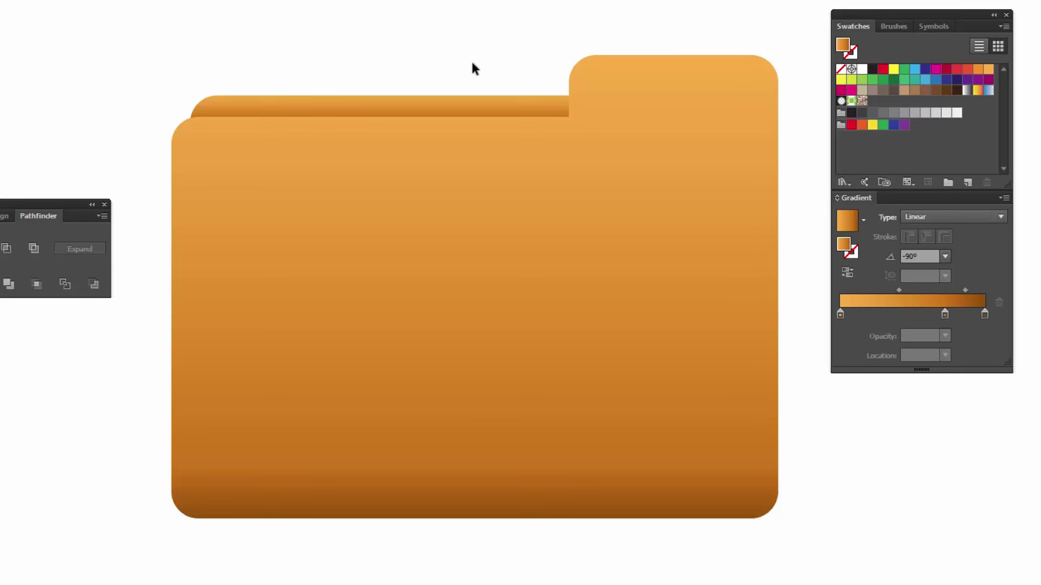
pyautogui.moveTo(548, 198); pyautogui.dragTo(539, 202)
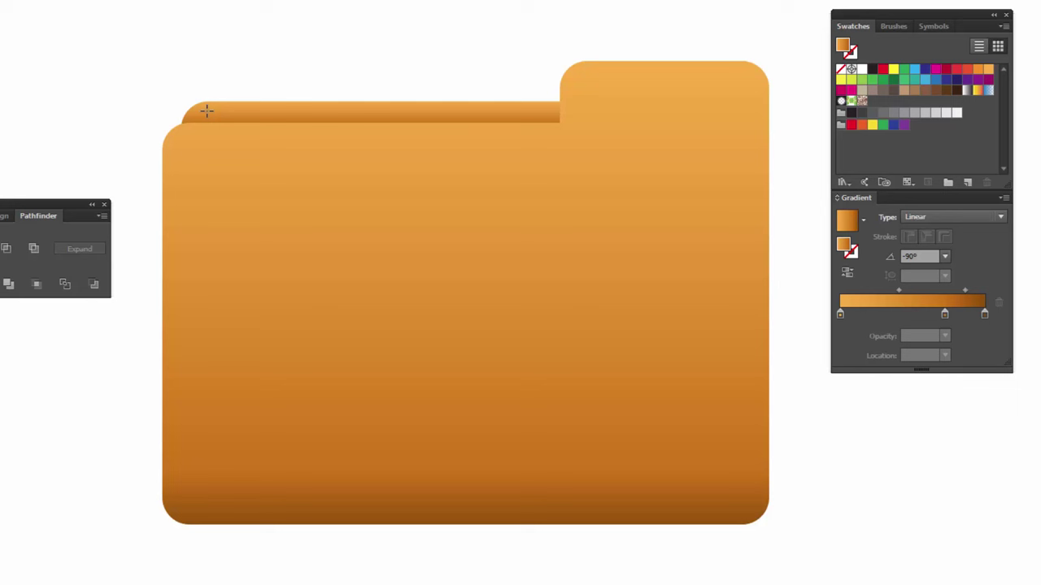
# Step: Draw a rectangle inside the folder's front panel and fill it with the White, Black gradient
pyautogui.moveTo(207, 111); pyautogui.dragTo(739, 444)
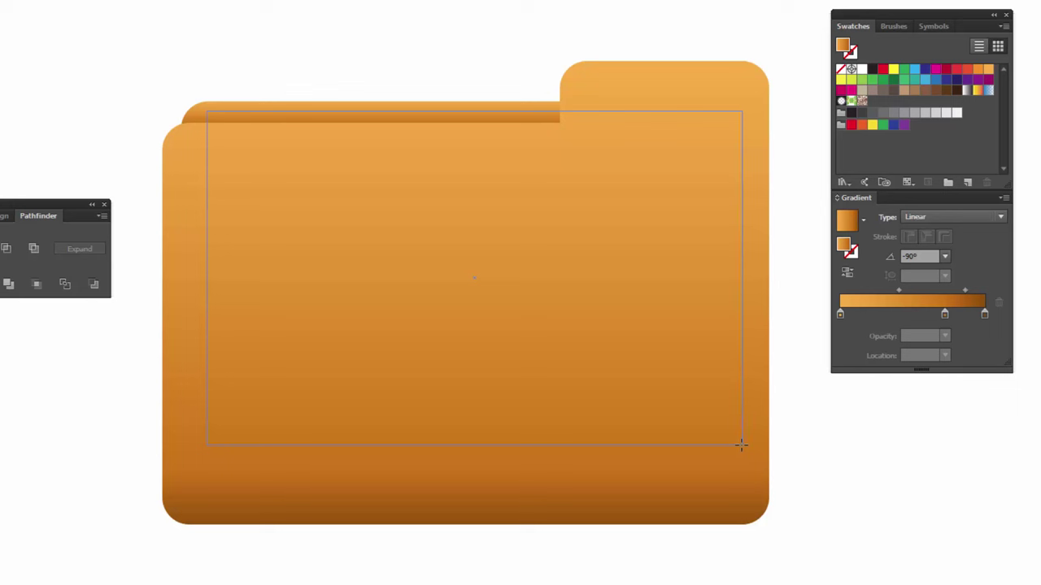
pyautogui.moveTo(740, 444)
pyautogui.mouseDown()
pyautogui.moveTo(737, 518)
pyautogui.moveTo(739, 503)
pyautogui.mouseUp()
pyautogui.moveTo(738, 392); pyautogui.dragTo(736, 420)
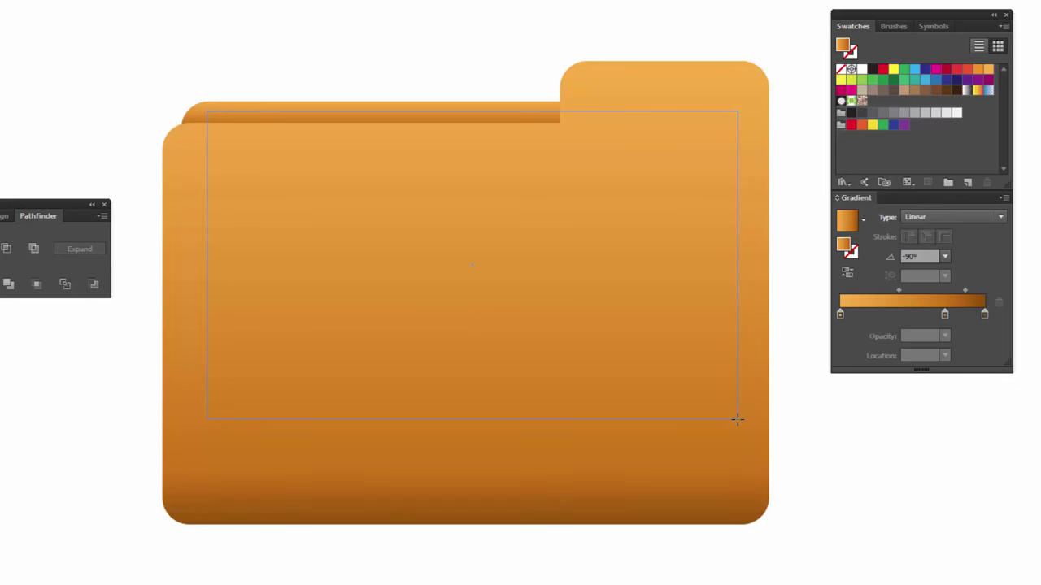
pyautogui.moveTo(735, 500)
pyautogui.mouseDown()
pyautogui.moveTo(732, 379)
pyautogui.moveTo(737, 468)
pyautogui.mouseUp()
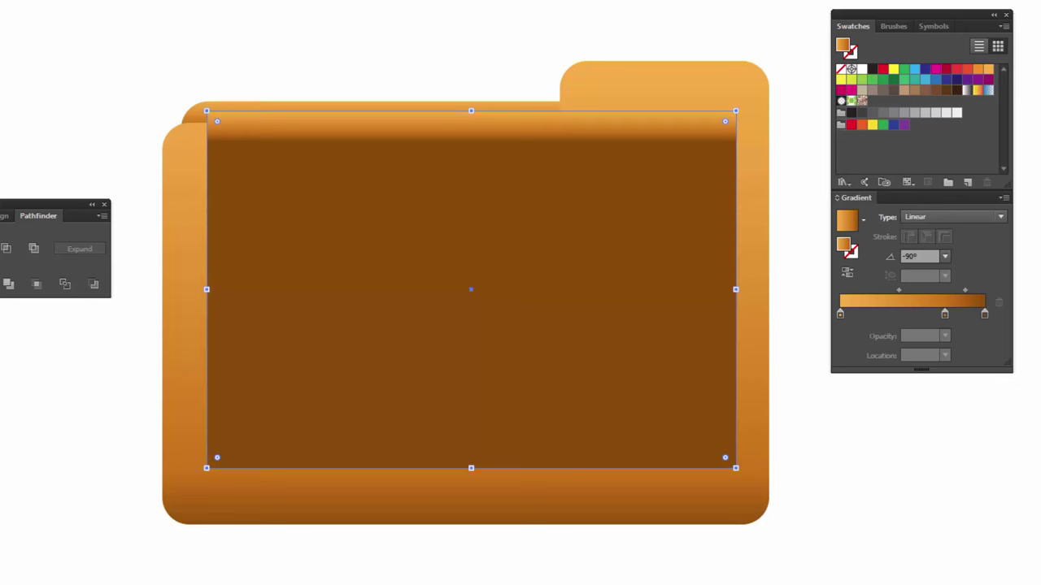
pyautogui.click(965, 93)
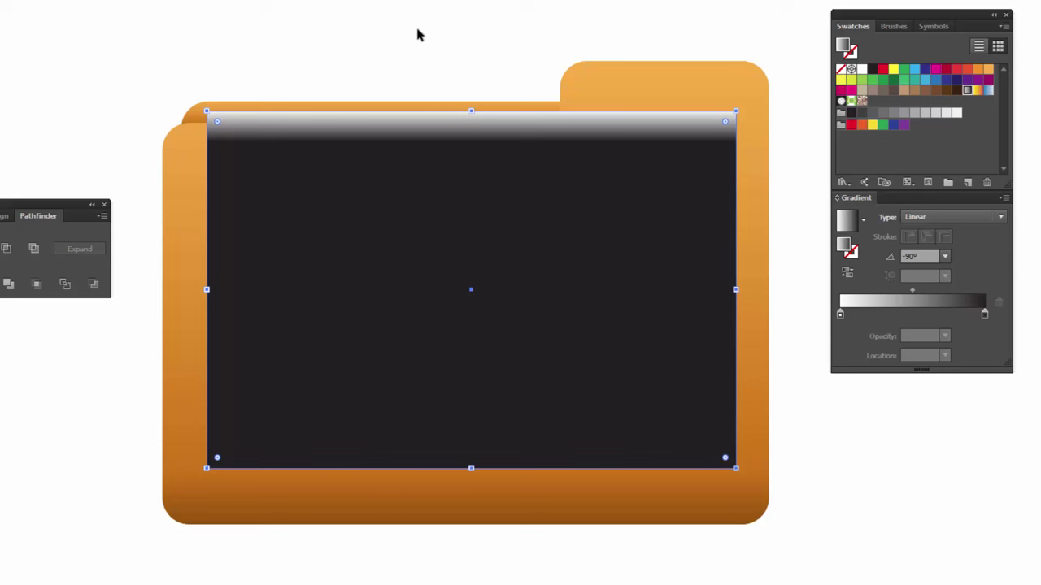
# Step: Send the gradient rectangle backward behind the front panel so only its top edge shows
pyautogui.click(182, 180)
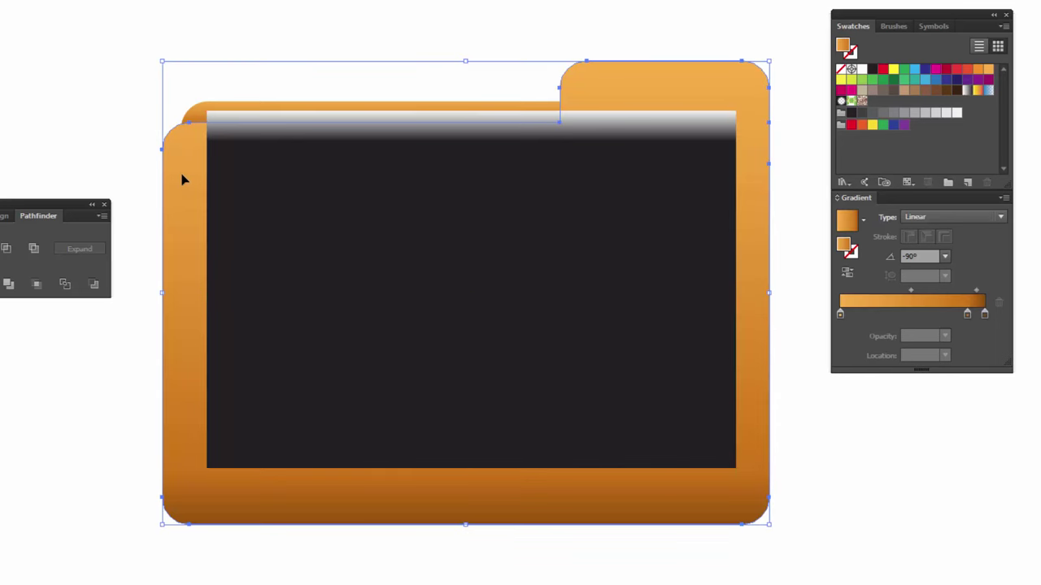
pyautogui.click(192, 106)
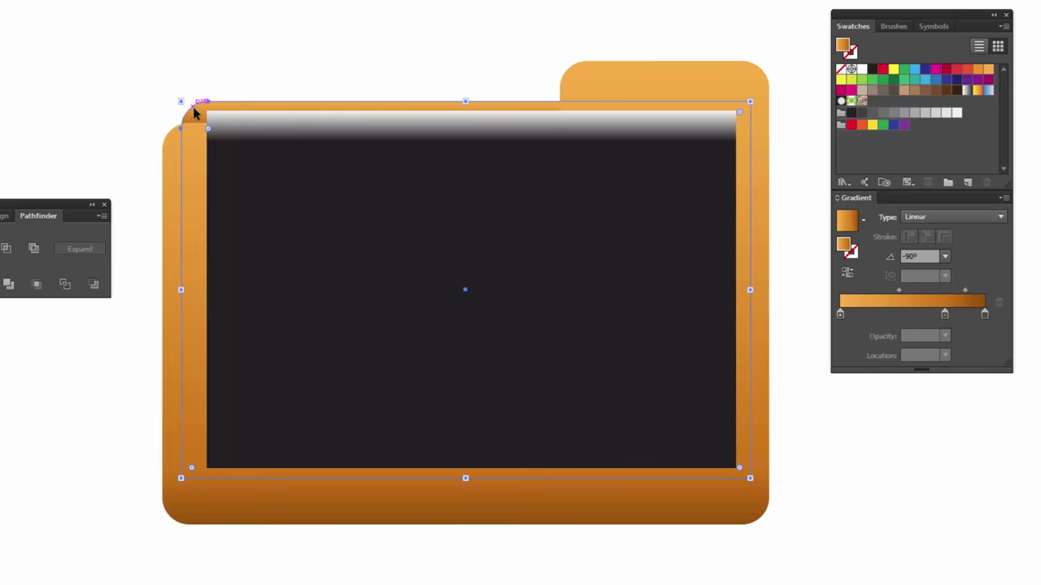
pyautogui.click(284, 197)
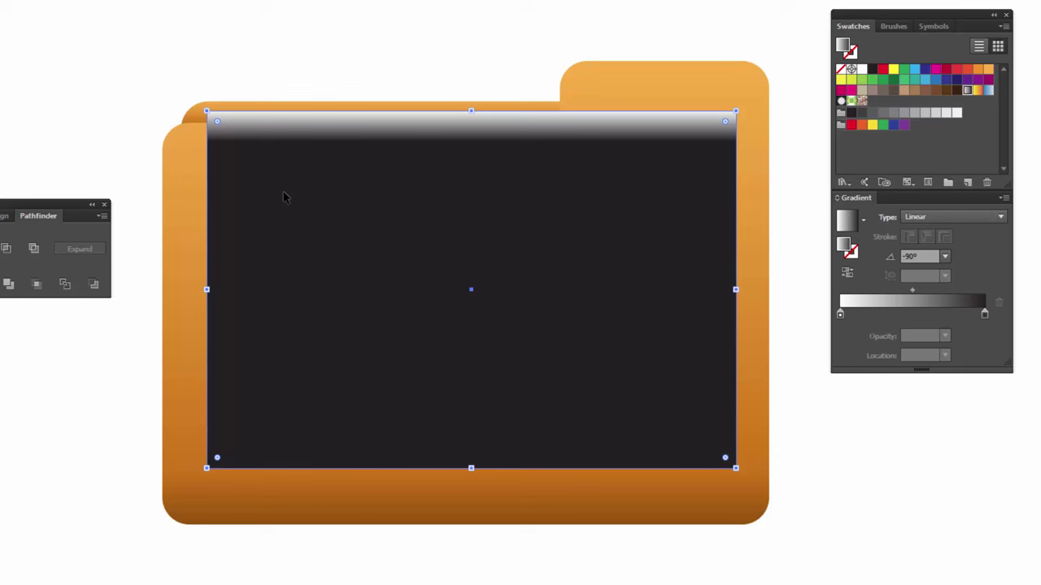
pyautogui.hotkey('ctrl', '[')
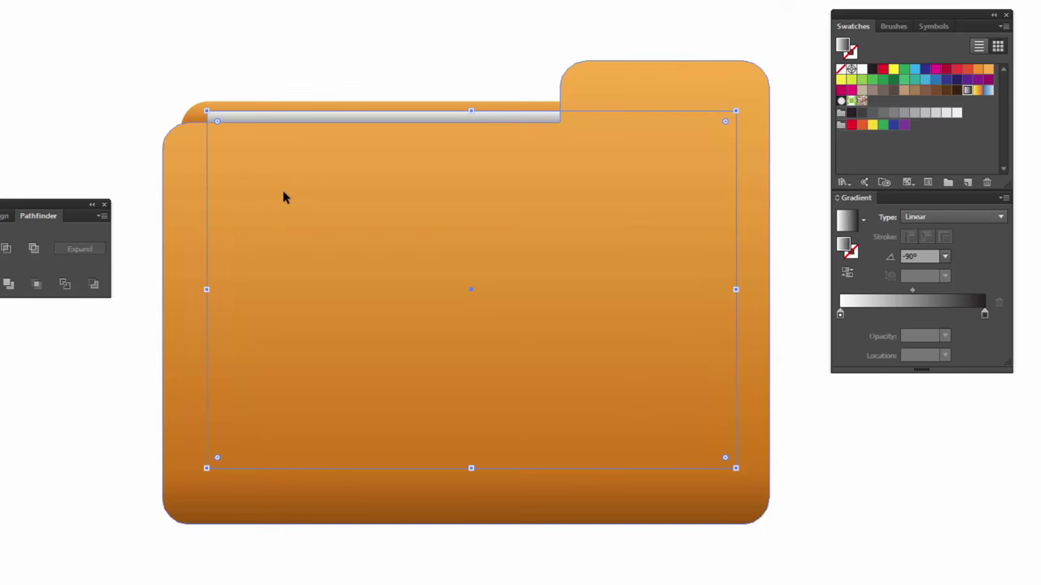
# Step: Nudge the paper rectangle behind the front panel up and to the left
pyautogui.click(354, 15)
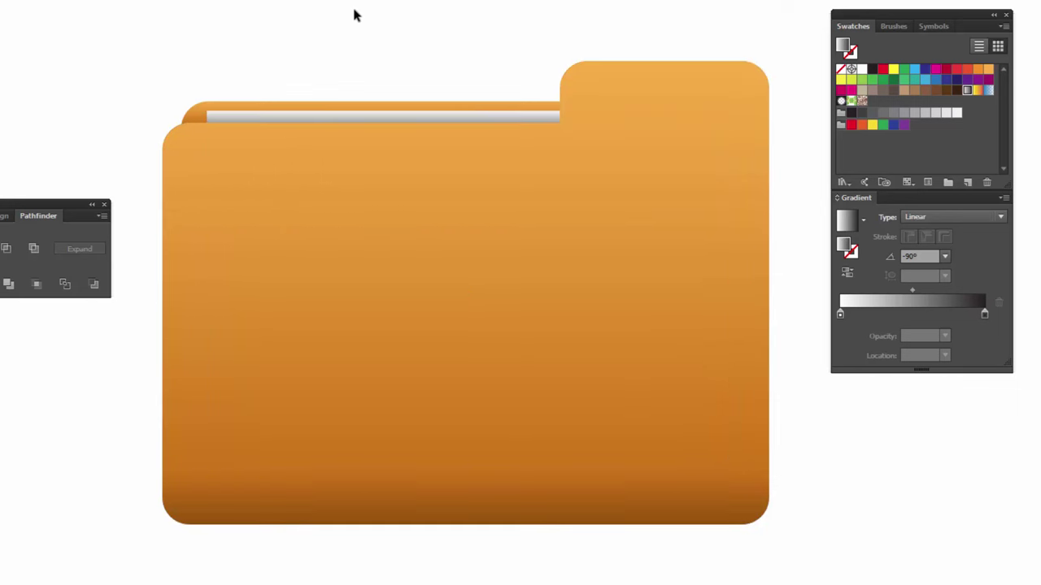
pyautogui.click(409, 114)
pyautogui.press('Up')
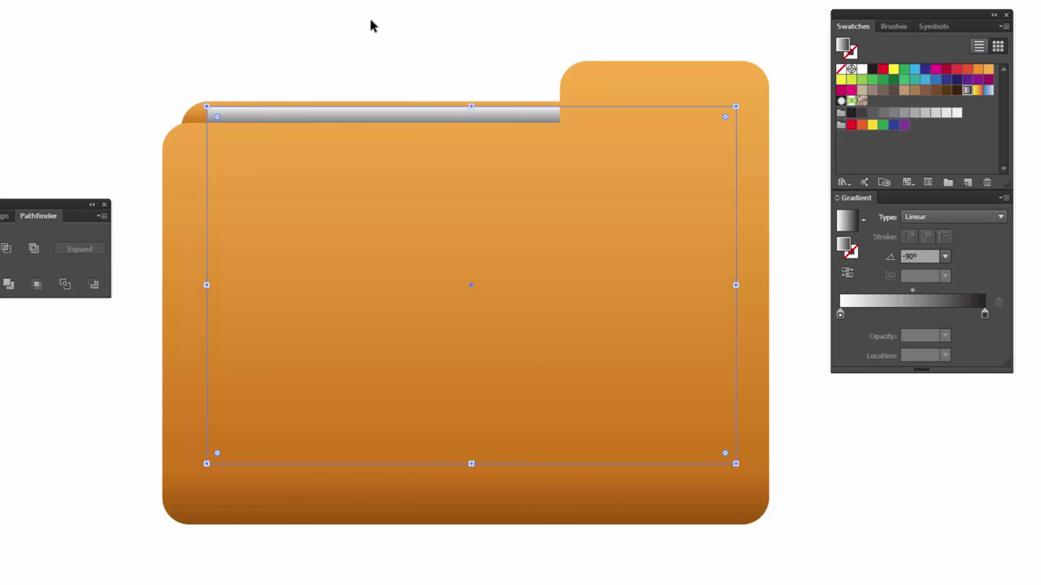
pyautogui.press('Up')
pyautogui.press('Left')
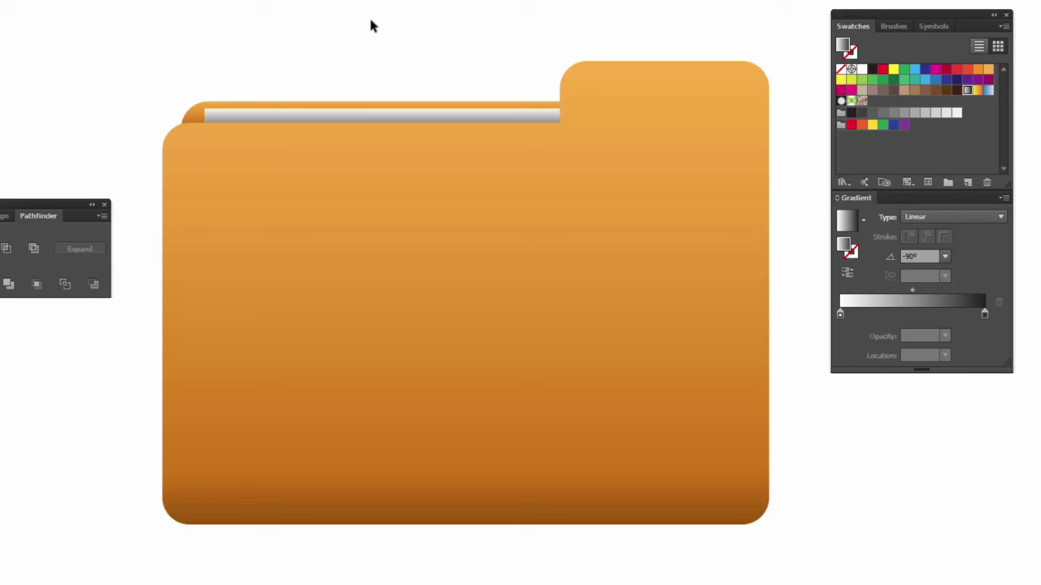
# Step: Lighten the paper strip's gradient shading with the Gradient tool
pyautogui.click(400, 114)
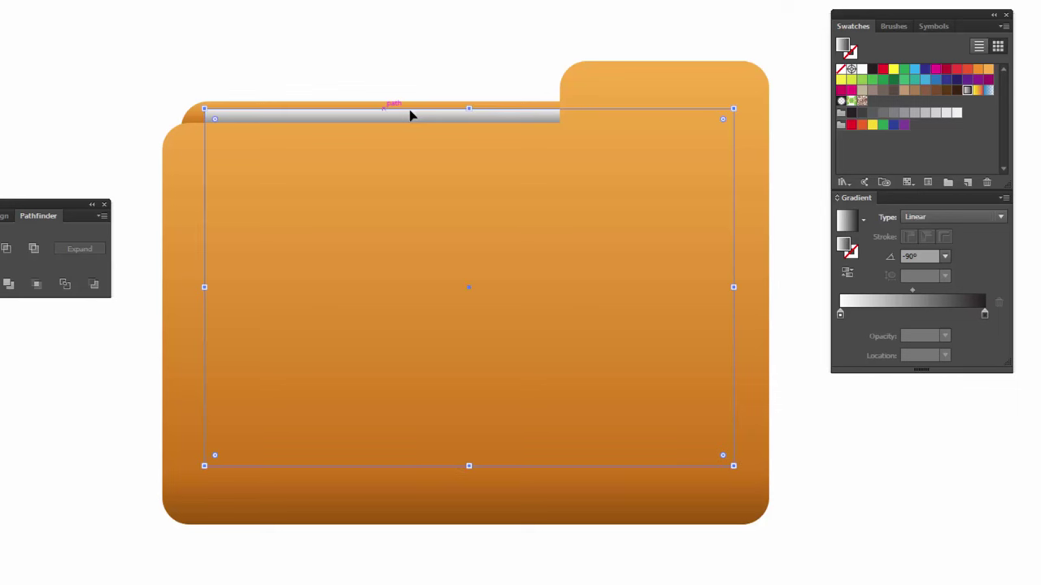
pyautogui.press('g')
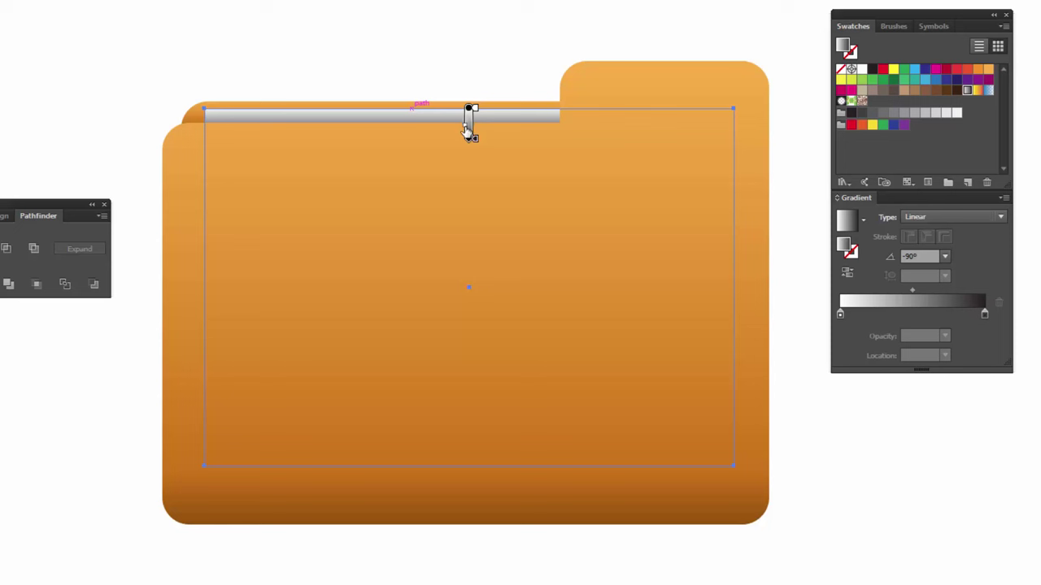
pyautogui.click(470, 132)
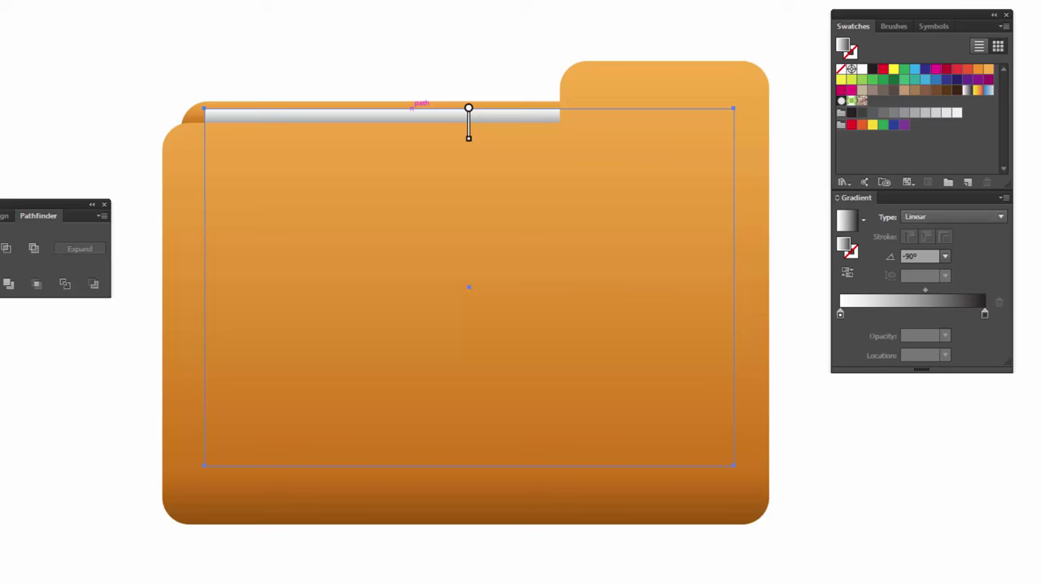
pyautogui.press('v')
pyautogui.hotkey('ctrl', 'shift', 'a')
# Step: Nudge the paper sheet slightly down and review the peeking paper edges
pyautogui.click(401, 111)
pyautogui.press('Down')
pyautogui.press('Down')
pyautogui.press('Down')
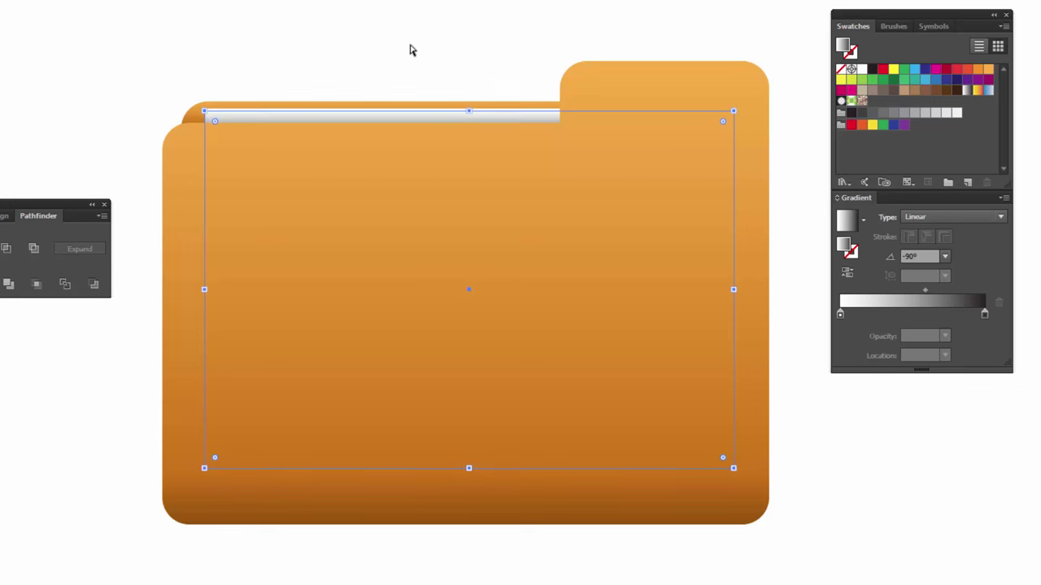
pyautogui.press('Down')
pyautogui.press('Down')
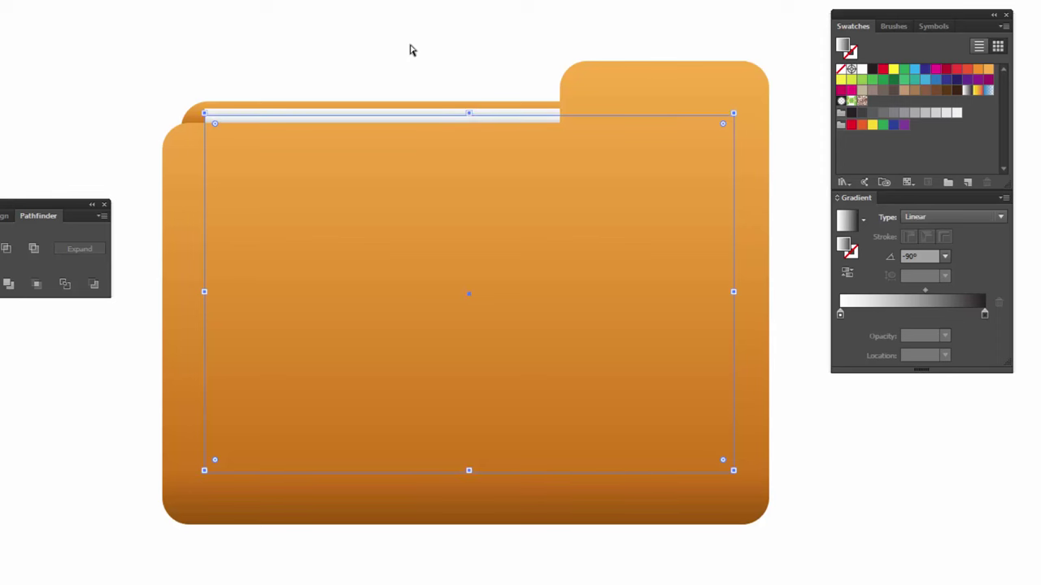
pyautogui.press('Down')
pyautogui.press('Down')
pyautogui.press('Down')
pyautogui.press('Up')
pyautogui.press('Up')
pyautogui.press('Up')
pyautogui.click(411, 50)
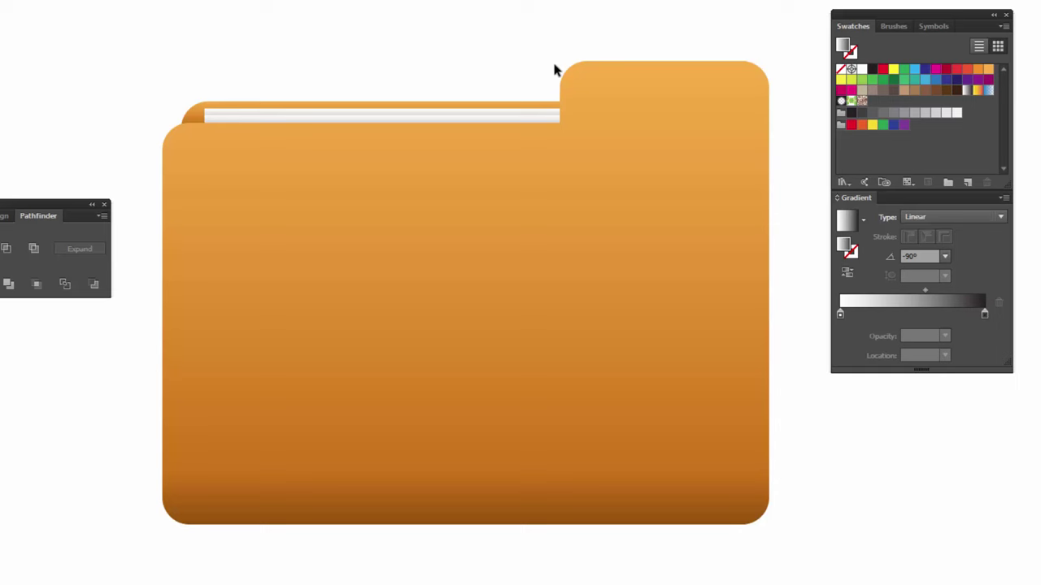
pyautogui.hotkey('ctrl', '-')
pyautogui.hotkey('ctrl', '+')
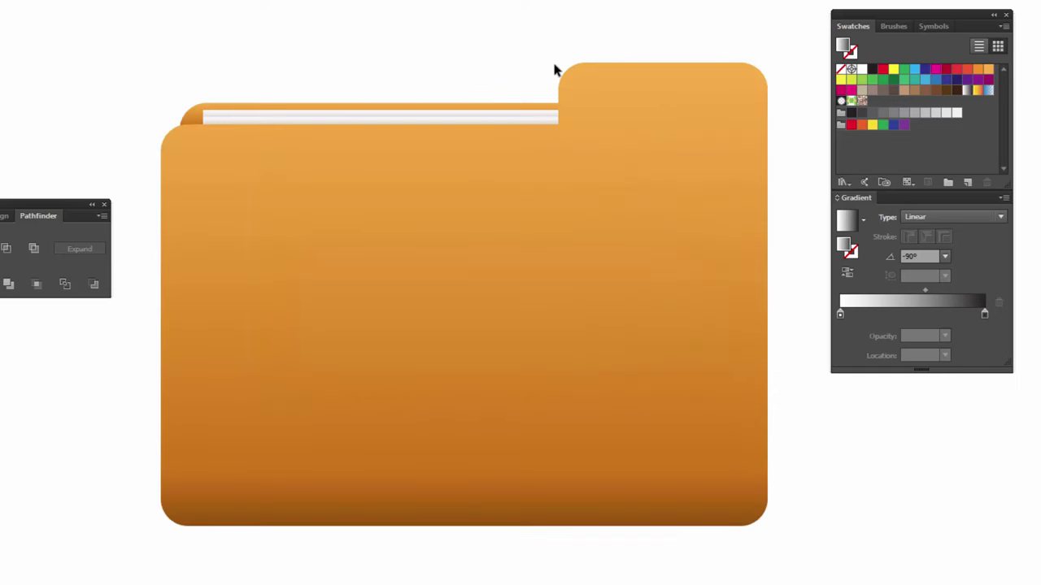
pyautogui.hotkey('ctrl', '-')
pyautogui.hotkey('ctrl', '+')
# Step: Change the front panel's light gradient stop to a lighter, more saturated yellow
pyautogui.click(425, 336)
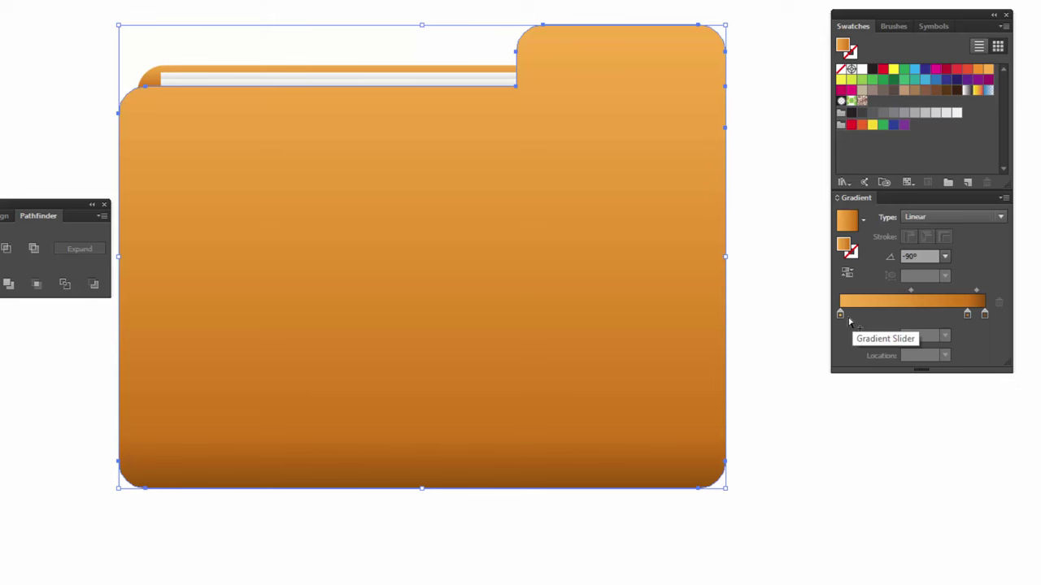
pyautogui.moveTo(840, 314); pyautogui.dragTo(869, 315)
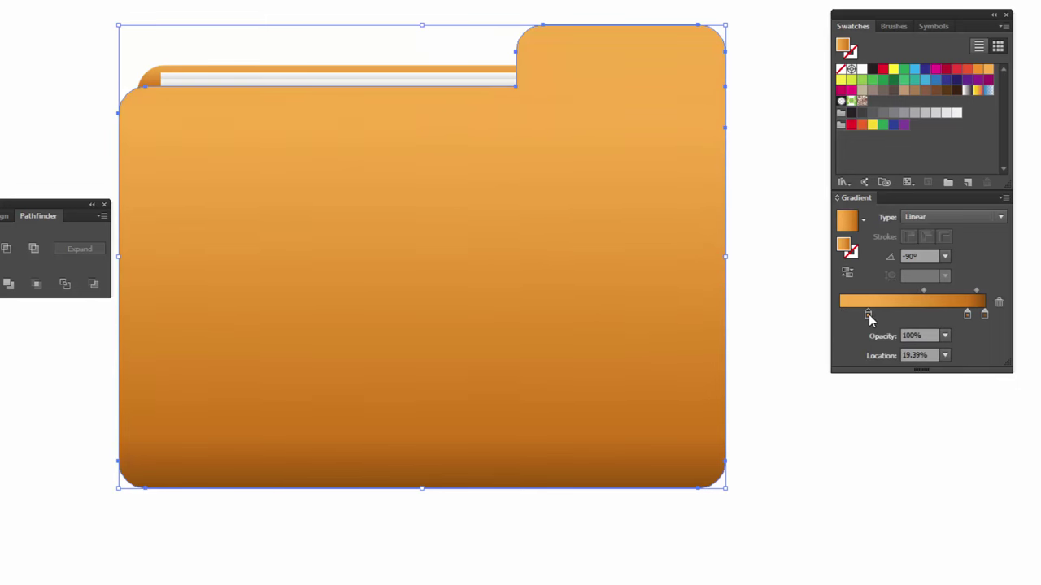
pyautogui.moveTo(869, 317)
pyautogui.mouseDown()
pyautogui.moveTo(880, 319)
pyautogui.moveTo(842, 316)
pyautogui.mouseUp()
pyautogui.doubleClick(842, 315)
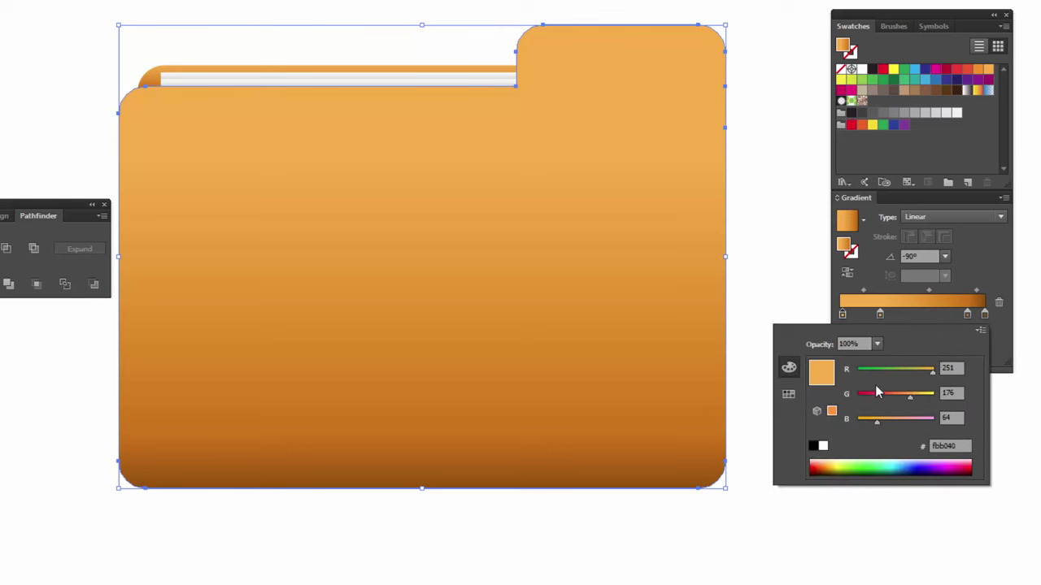
pyautogui.moveTo(913, 397)
pyautogui.mouseDown()
pyautogui.moveTo(929, 398)
pyautogui.moveTo(936, 371)
pyautogui.mouseUp()
pyautogui.moveTo(876, 423)
pyautogui.mouseDown()
pyautogui.moveTo(867, 424)
pyautogui.moveTo(913, 423)
pyautogui.moveTo(869, 424)
pyautogui.moveTo(883, 425)
pyautogui.mouseUp()
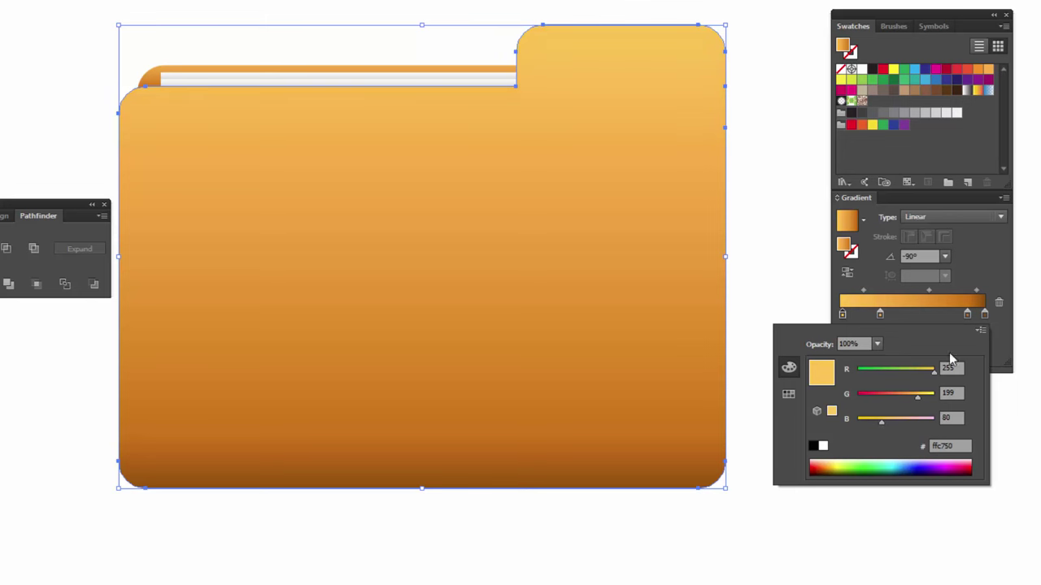
pyautogui.click(976, 261)
# Step: Move the yellow stop to about 38% and shift the gradient midpoint toward the dark end
pyautogui.moveTo(879, 316); pyautogui.dragTo(895, 315)
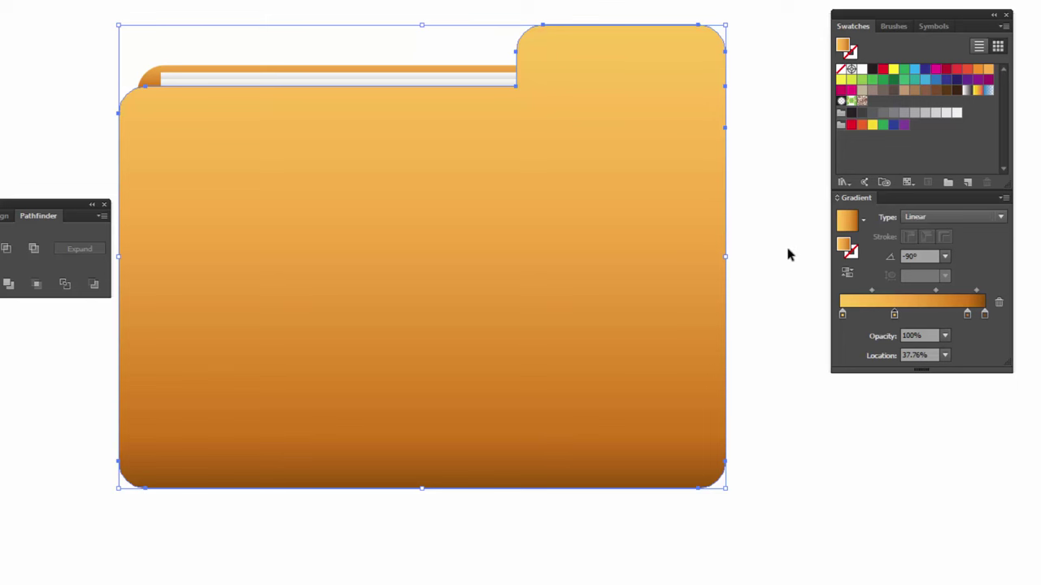
pyautogui.click(777, 277)
pyautogui.click(623, 301)
pyautogui.click(978, 290)
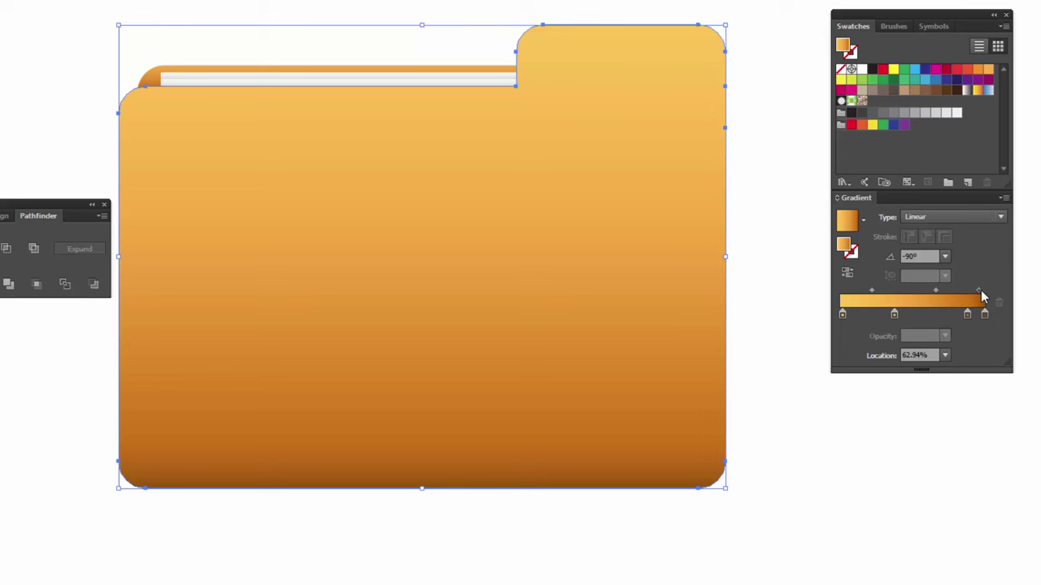
pyautogui.click(756, 262)
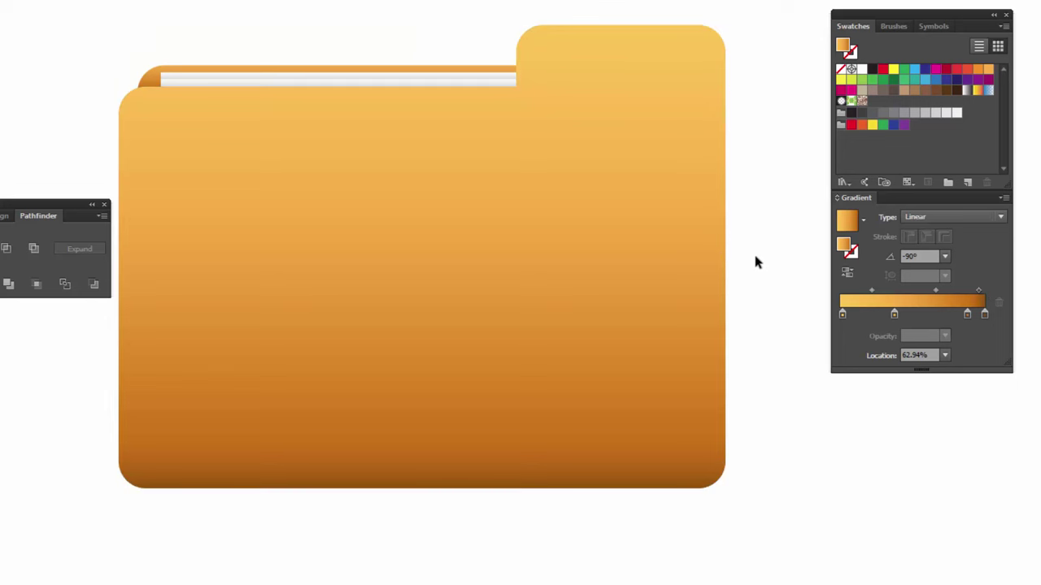
pyautogui.hotkey('ctrl', '-')
pyautogui.hotkey('ctrl', '-')
pyautogui.hotkey('ctrl', '+')
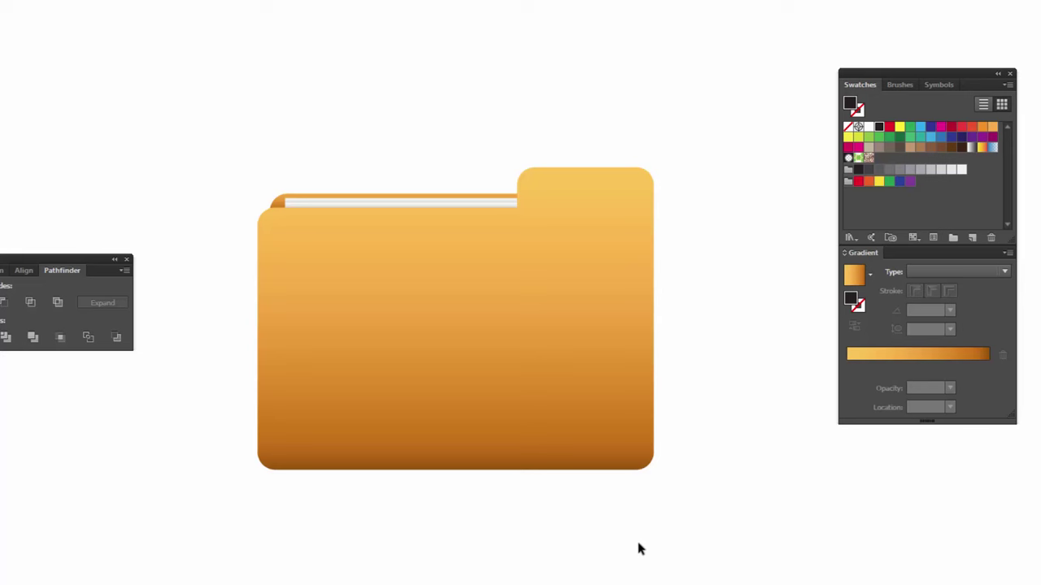
# Step: Draw a thin dark rounded-rectangle bar under the folder
pyautogui.hotkey('ctrl', '+')
pyautogui.moveTo(588, 541); pyautogui.dragTo(660, 424)
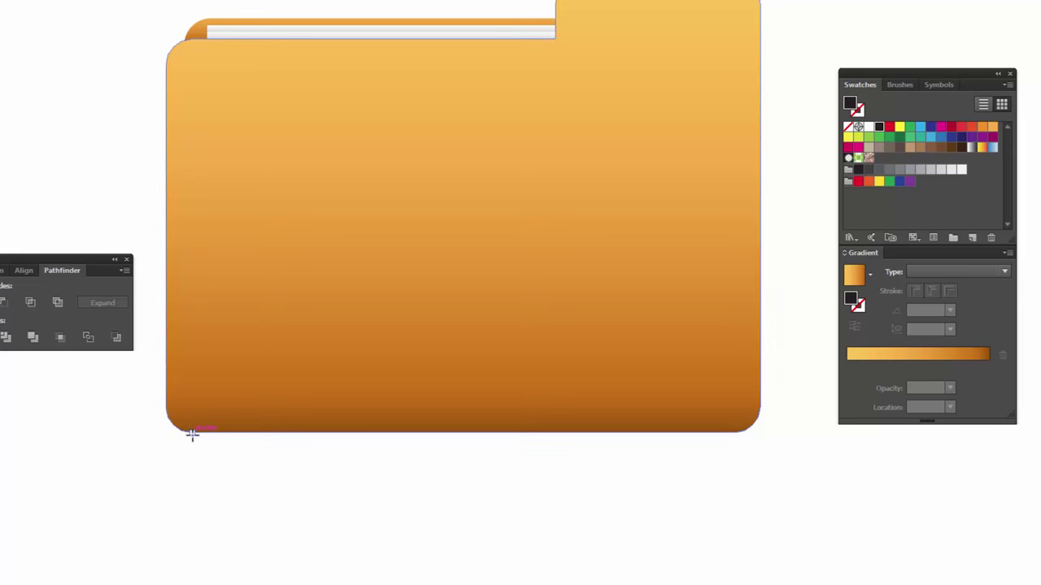
pyautogui.moveTo(190, 432); pyautogui.dragTo(623, 453)
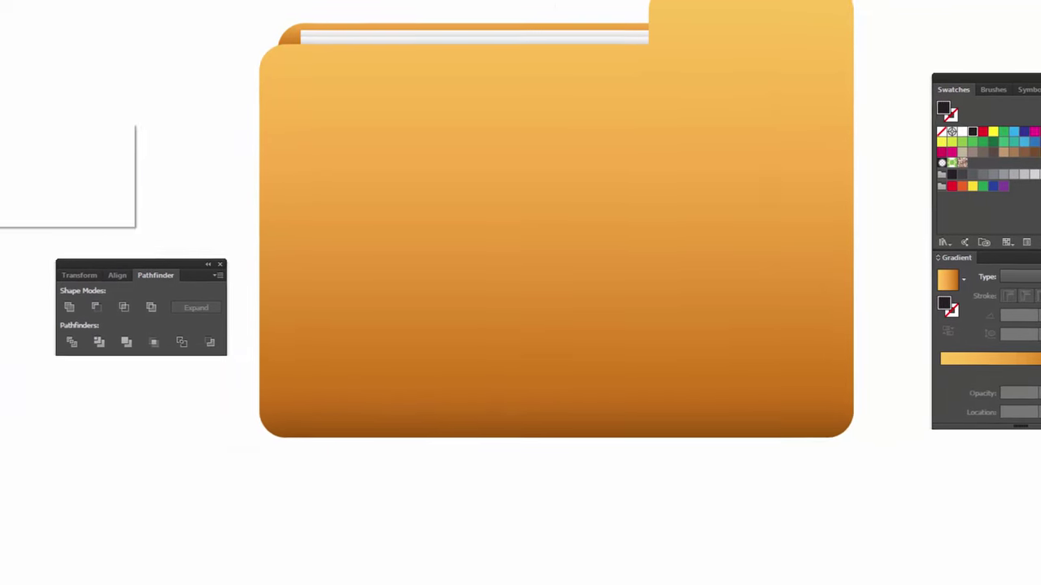
pyautogui.moveTo(14, 131); pyautogui.dragTo(81, 149)
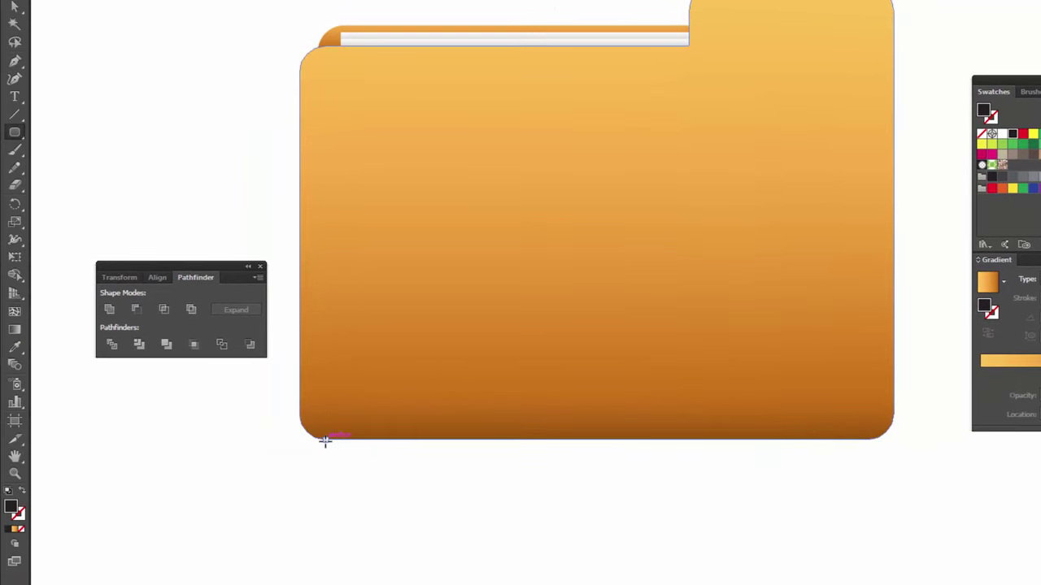
pyautogui.moveTo(327, 440); pyautogui.dragTo(873, 460)
# Step: Move the dark bar down to sit just below the folder's bottom edge
pyautogui.click(11, 7)
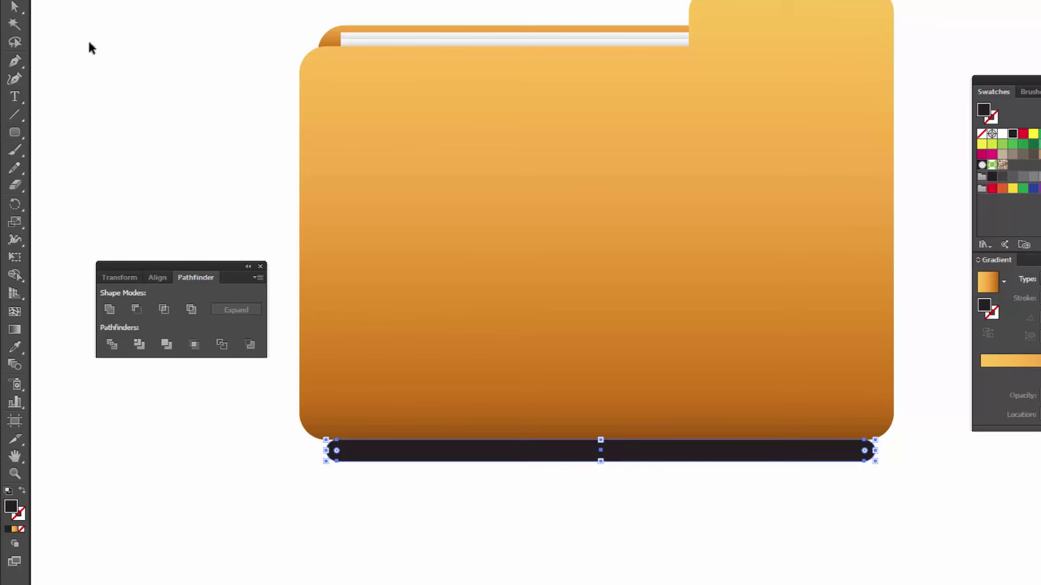
pyautogui.click(93, 46)
pyautogui.moveTo(620, 460); pyautogui.dragTo(622, 498)
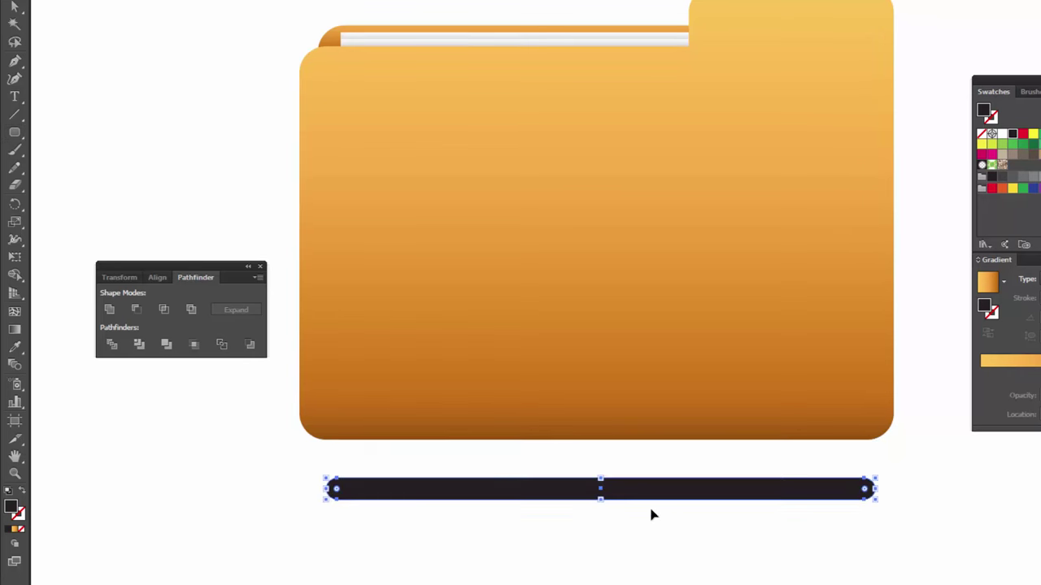
pyautogui.moveTo(726, 556); pyautogui.dragTo(721, 550)
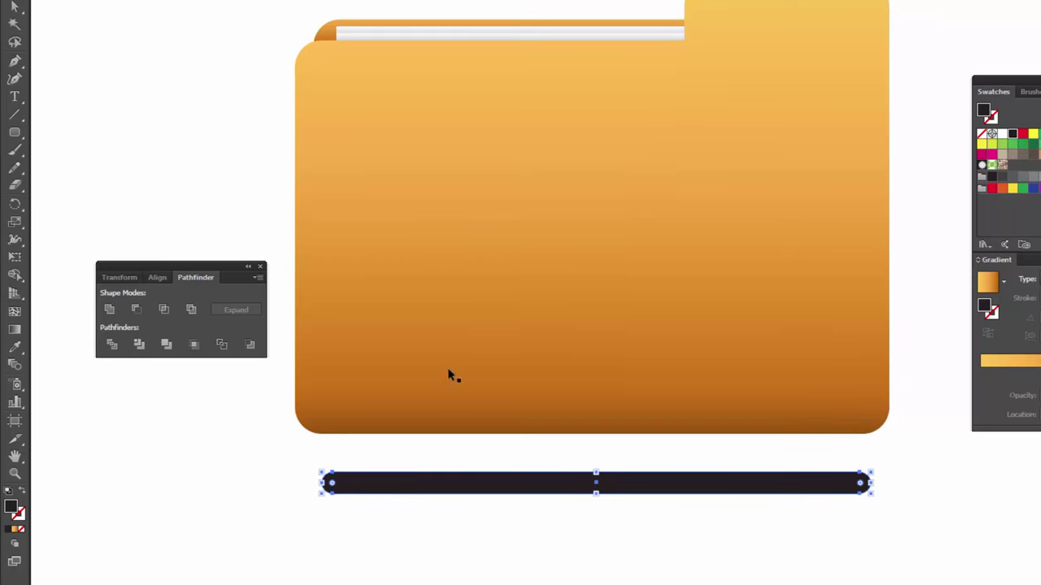
# Step: Use Free Transform's Perspective Distort to spread the bar's bottom corners outward
pyautogui.press('e')
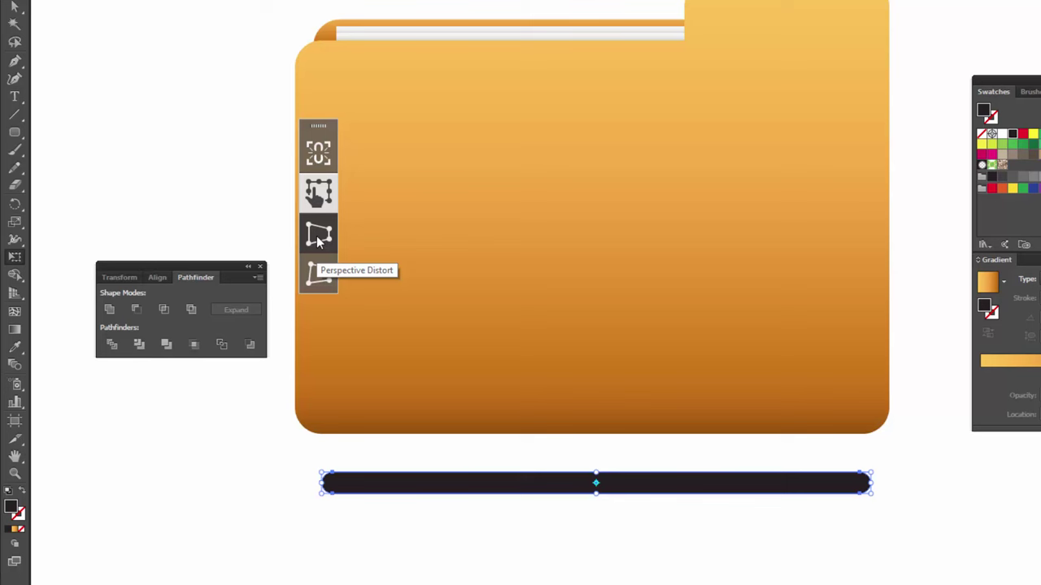
pyautogui.click(318, 236)
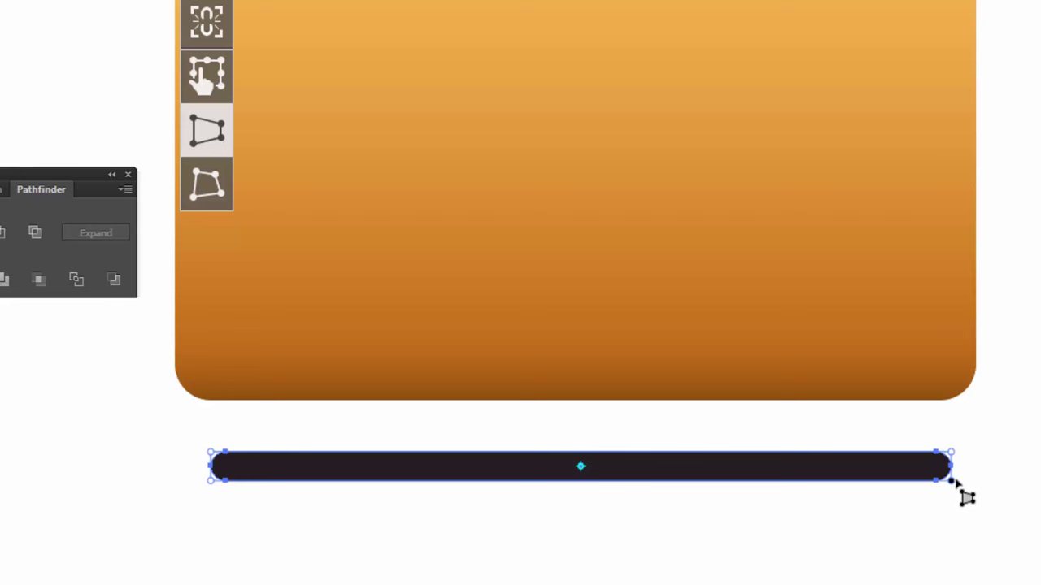
pyautogui.moveTo(950, 481)
pyautogui.mouseDown()
pyautogui.moveTo(989, 481)
pyautogui.moveTo(970, 480)
pyautogui.mouseUp()
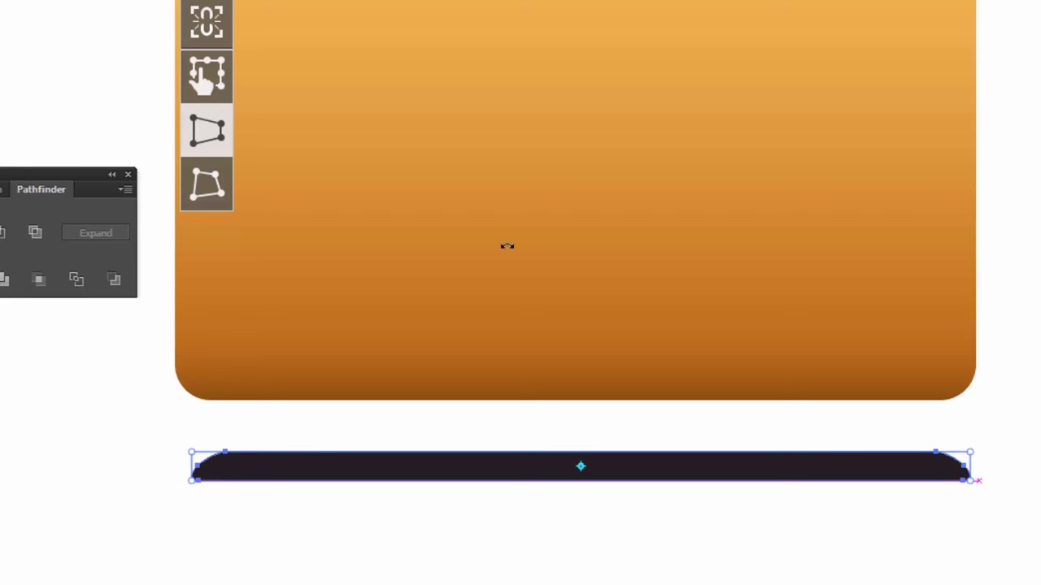
pyautogui.press('v')
pyautogui.hotkey('ctrl', 'shift', 'a')
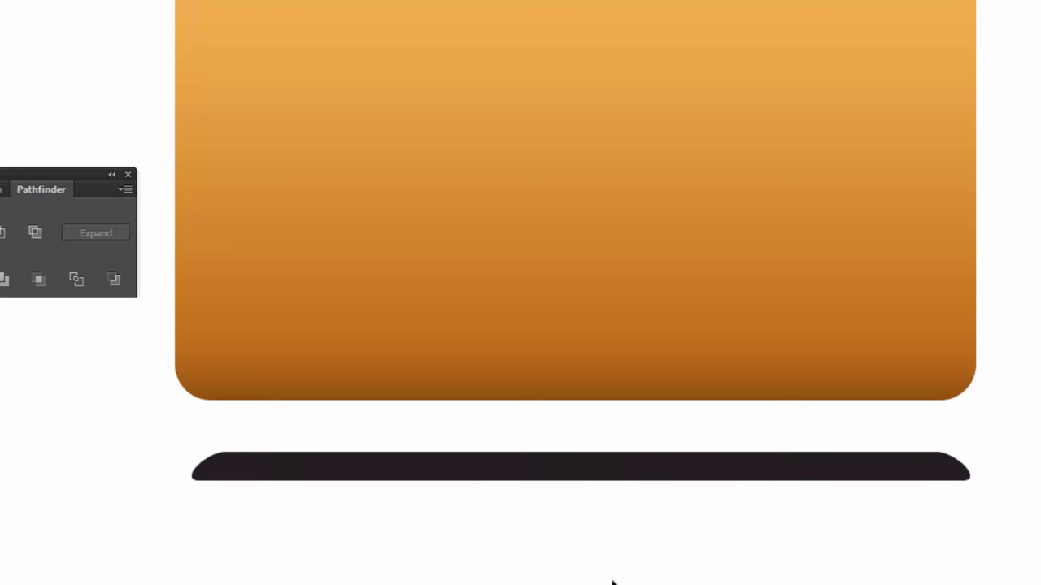
pyautogui.click(736, 469)
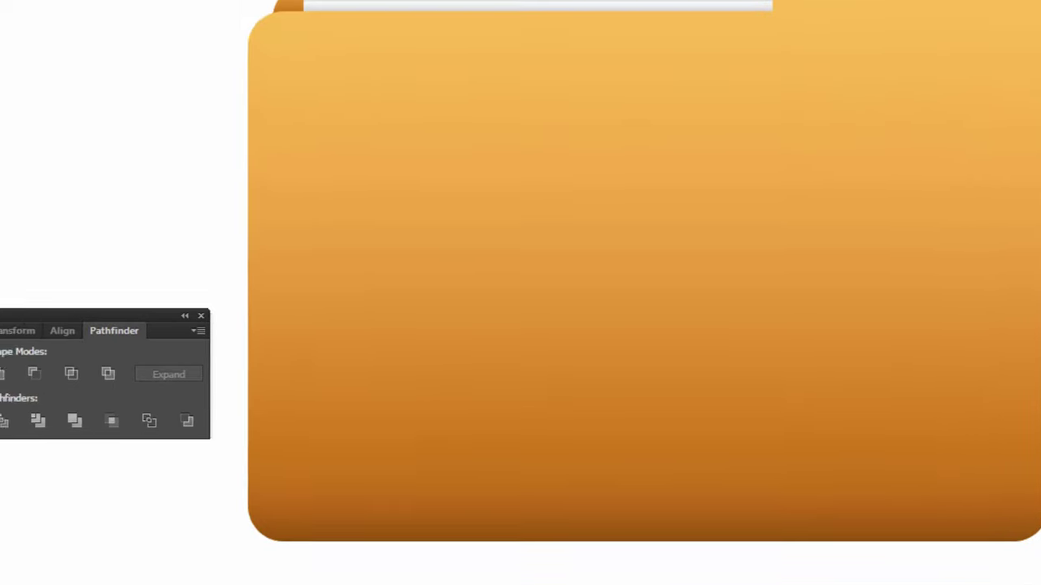
# Step: Create an Offset Path of 5 px around the dark bar, checking it with Preview
pyautogui.click(69, 14)
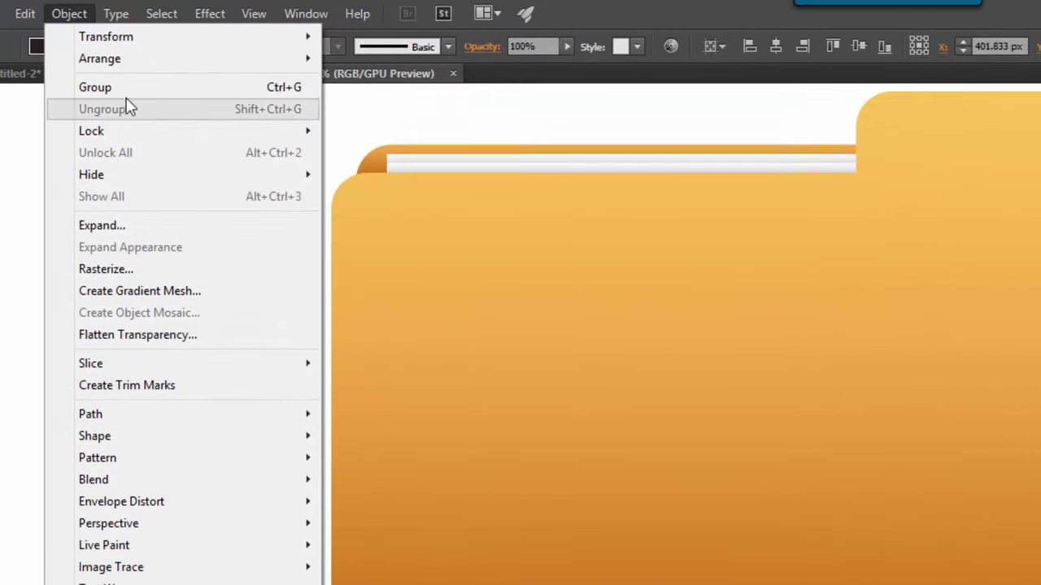
pyautogui.moveTo(91, 414)
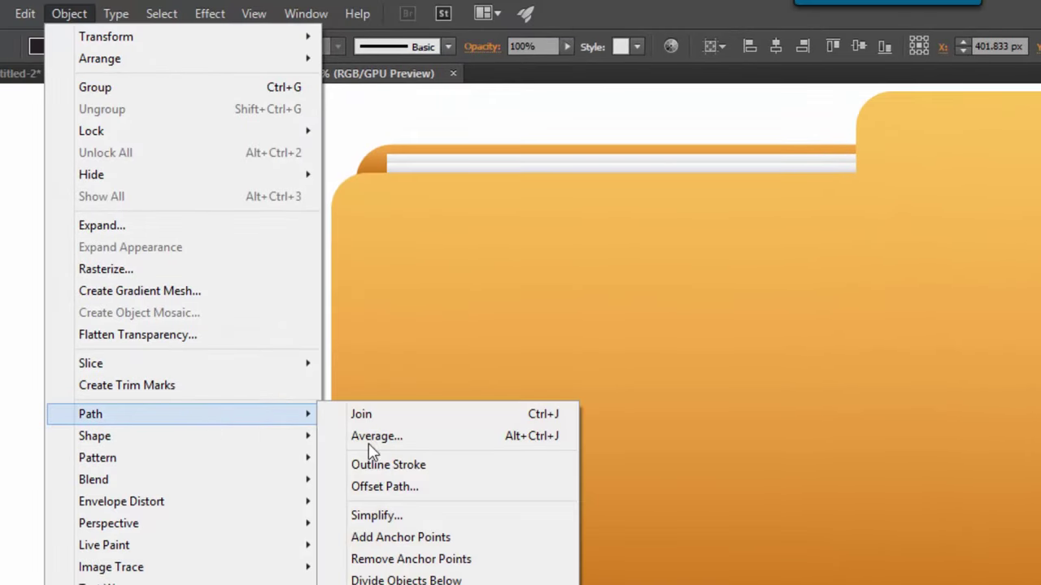
pyautogui.click(440, 486)
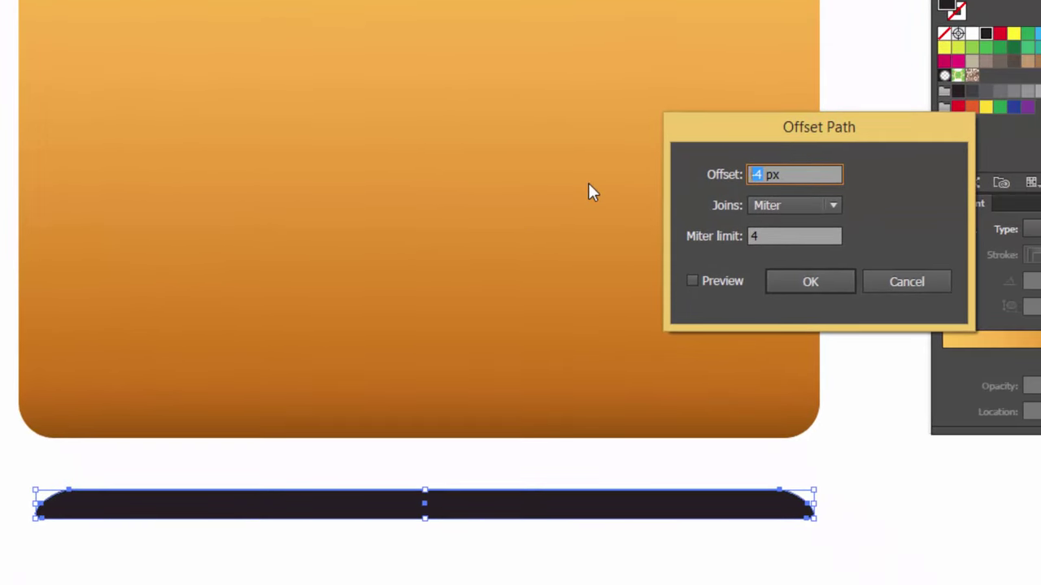
pyautogui.write('10')
pyautogui.click(692, 281)
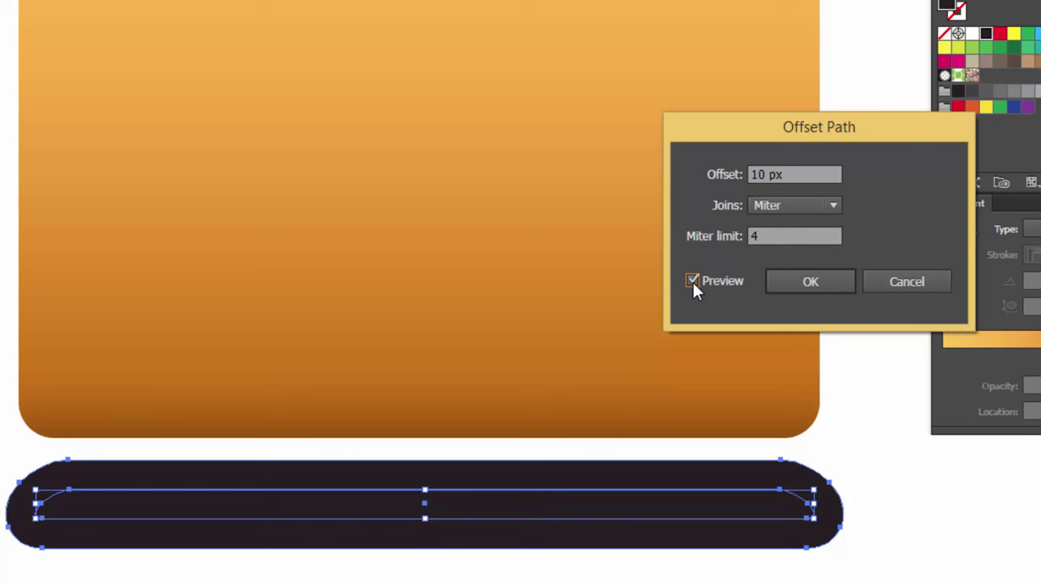
pyautogui.doubleClick(762, 174)
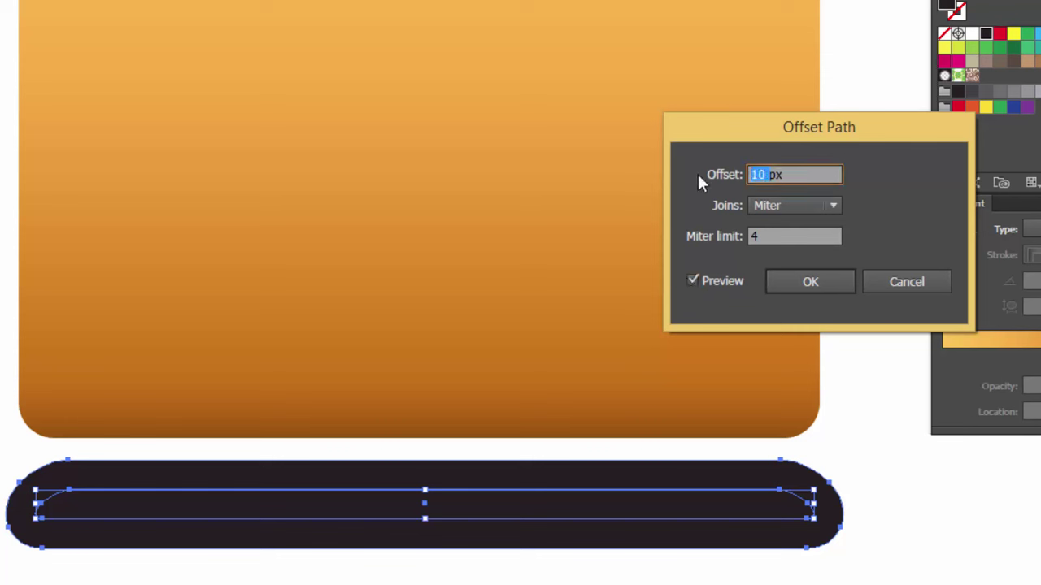
pyautogui.write('5')
pyautogui.click(692, 282)
pyautogui.click(691, 282)
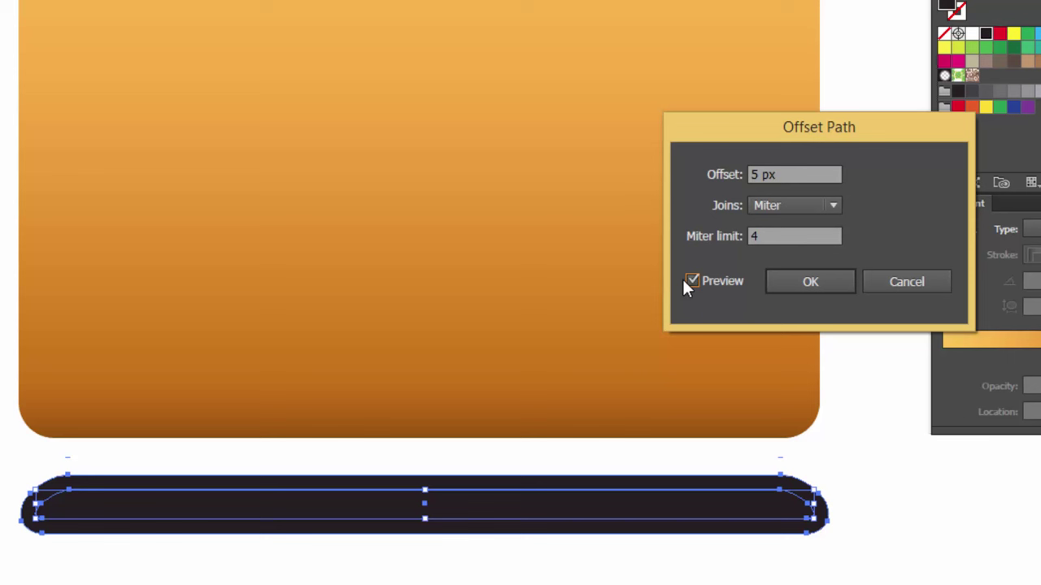
pyautogui.click(819, 283)
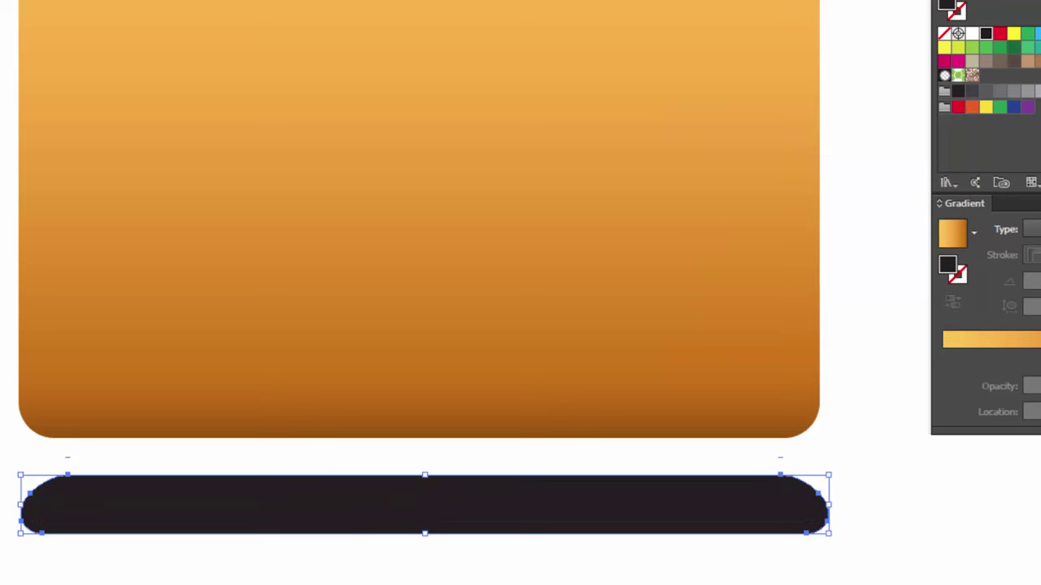
# Step: Blend the dark bar with its 5 px offset copy and select the outer outline
pyautogui.moveTo(1, 486); pyautogui.dragTo(216, 550)
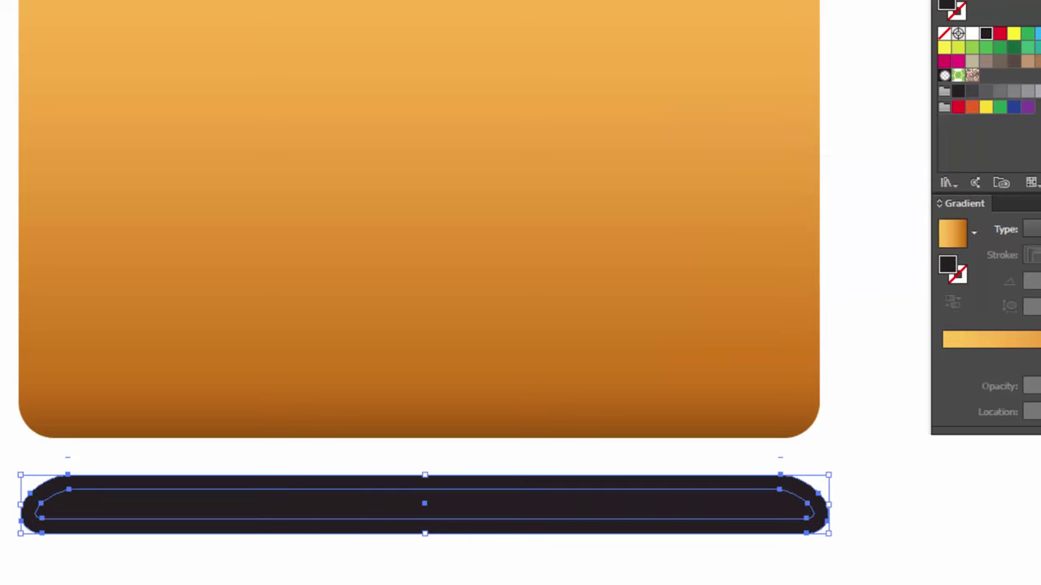
pyautogui.click(60, 9)
pyautogui.moveTo(78, 348)
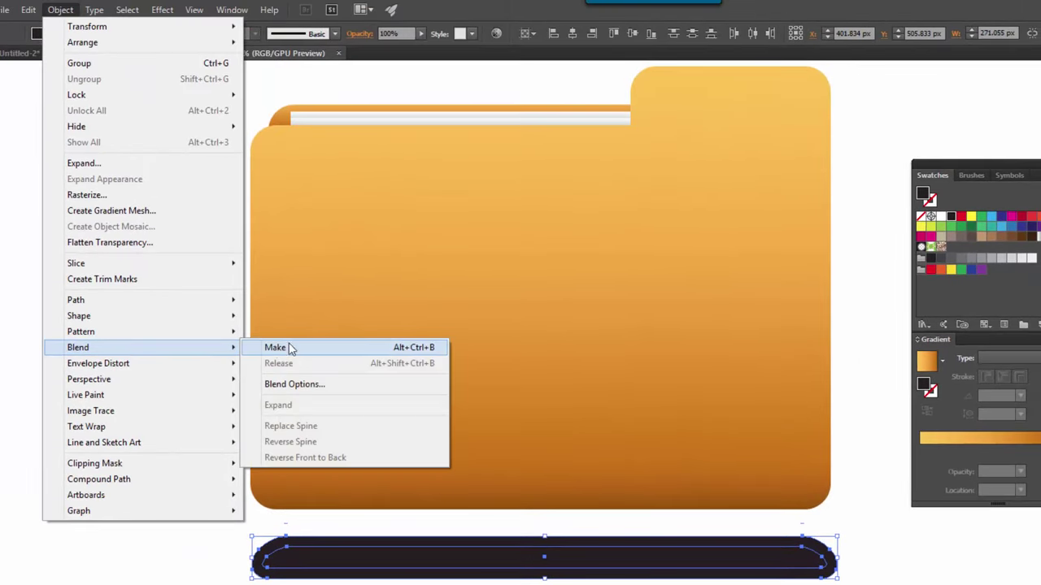
pyautogui.click(290, 348)
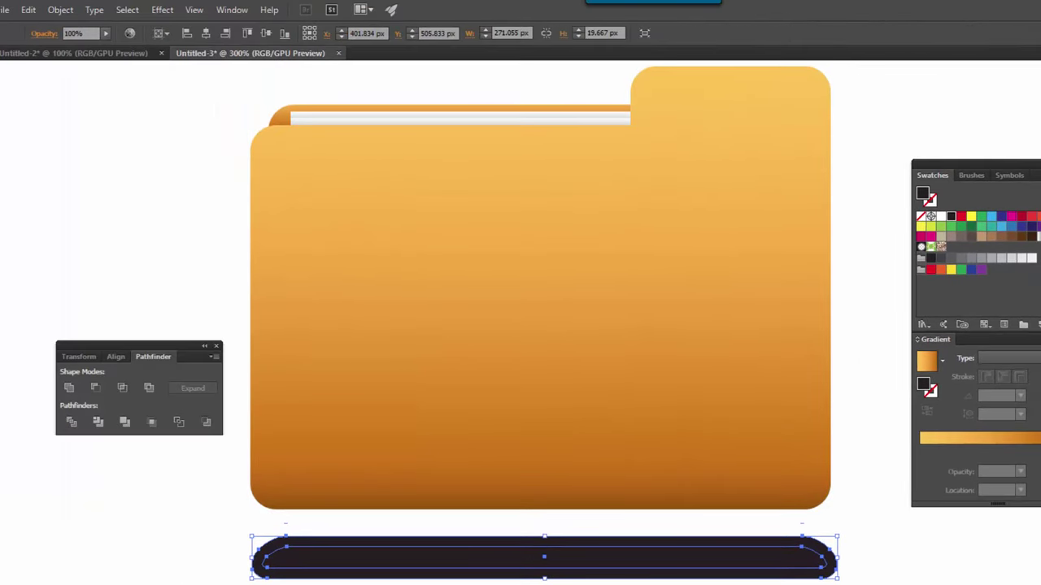
pyautogui.press('a')
pyautogui.click(371, 578)
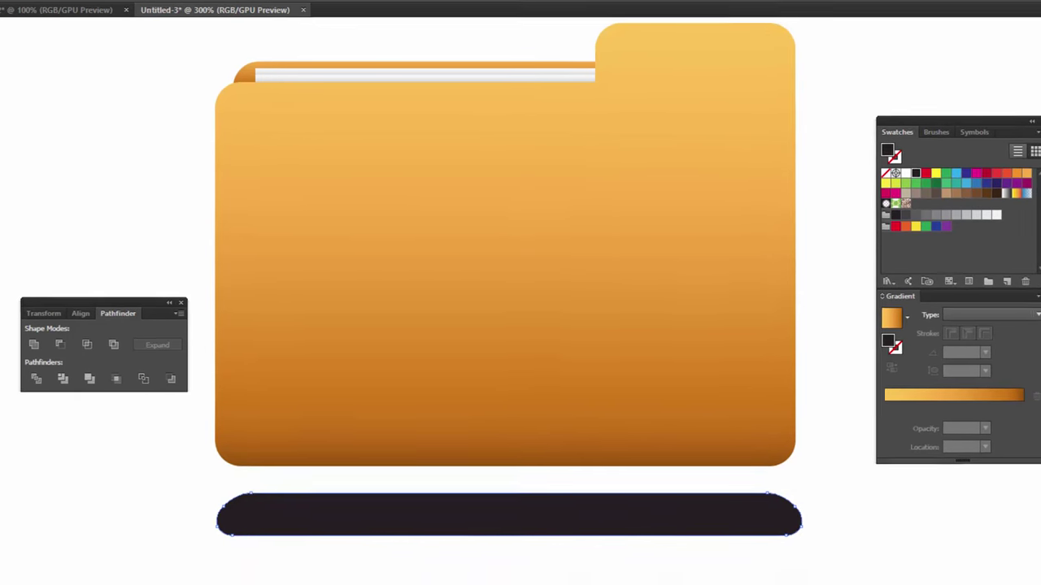
pyautogui.hotkey('ctrl', 'shift', 'F10')
# Step: Set the outer shadow outline's opacity to 0%
pyautogui.click(687, 221)
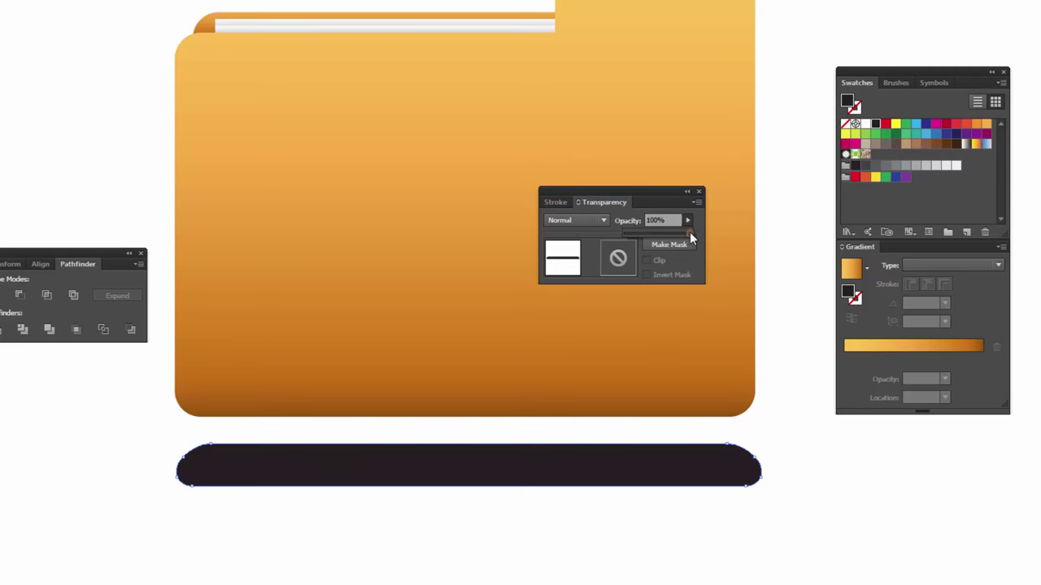
pyautogui.moveTo(689, 231); pyautogui.dragTo(274, 282)
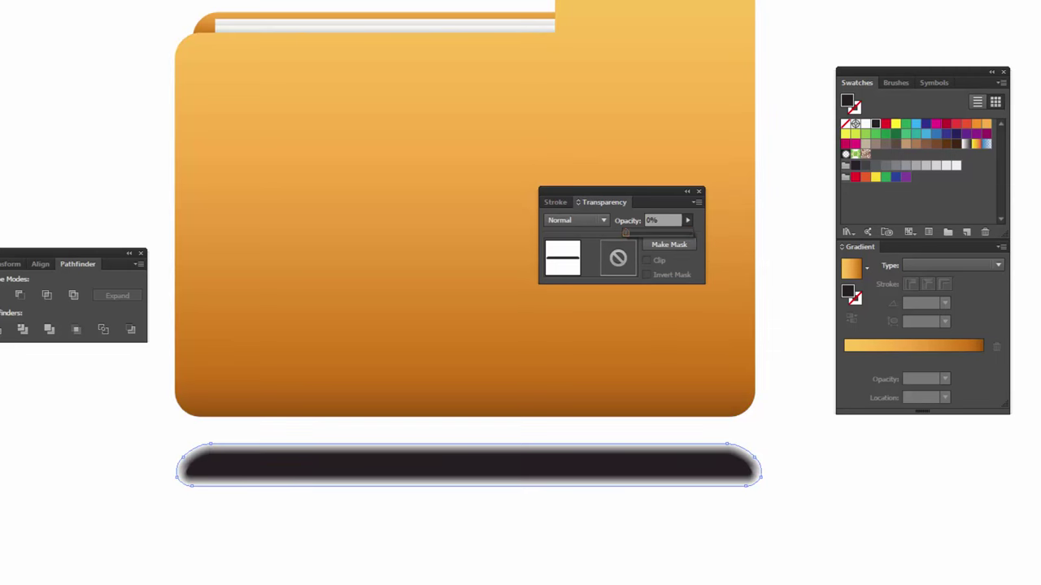
pyautogui.click(734, 507)
# Step: Stretch the blended shadow's left and right ends outward, then reselect it
pyautogui.click(726, 486)
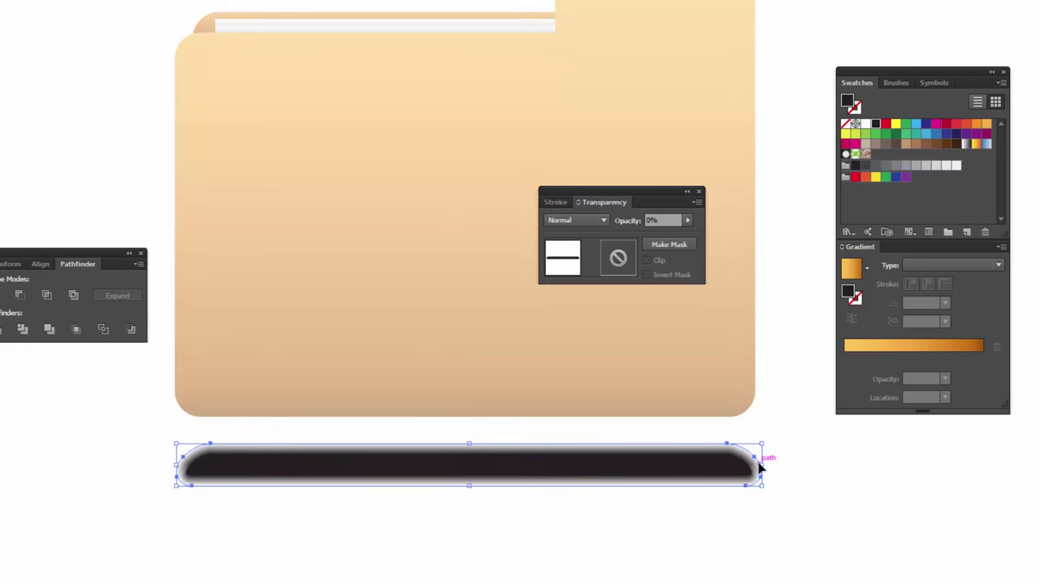
pyautogui.moveTo(762, 464); pyautogui.dragTo(780, 465)
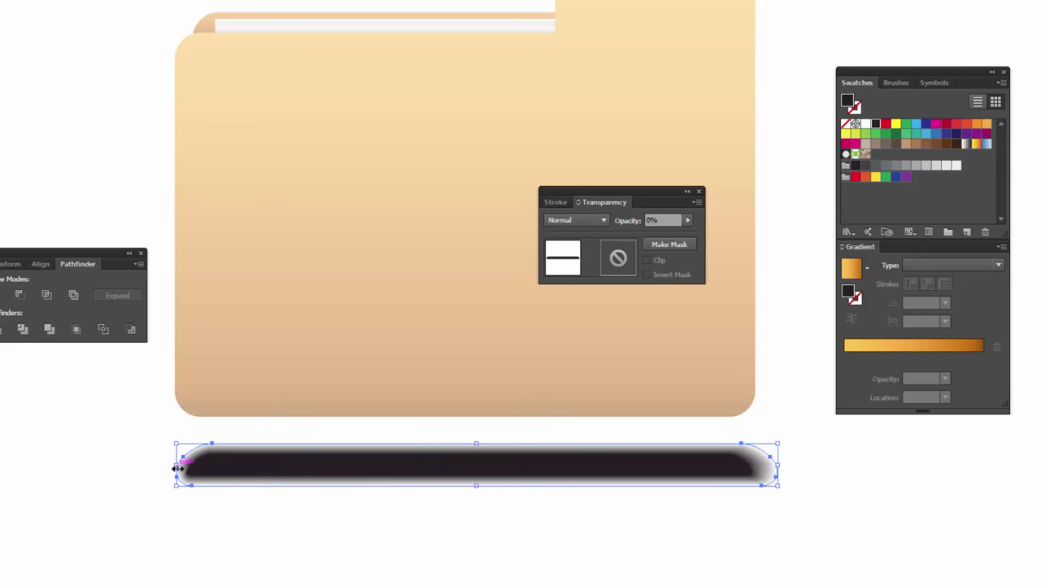
pyautogui.moveTo(175, 465); pyautogui.dragTo(164, 470)
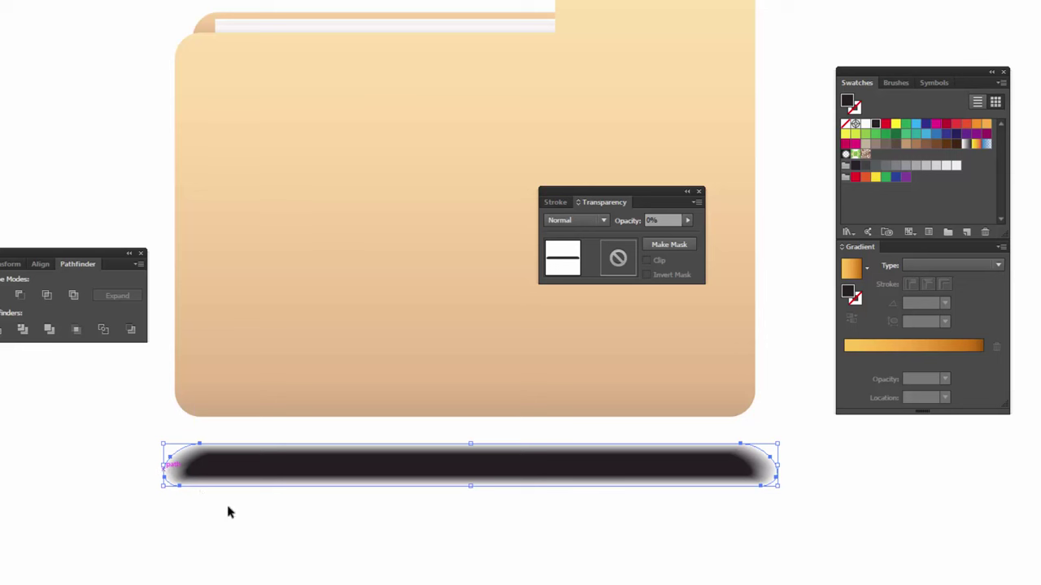
pyautogui.click(518, 516)
pyautogui.click(513, 478)
pyautogui.click(533, 547)
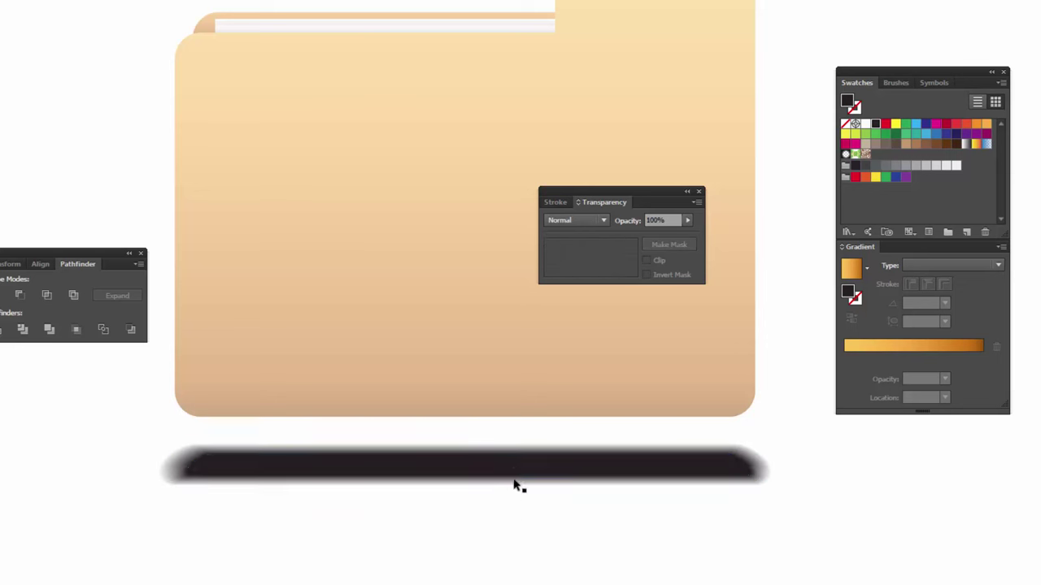
pyautogui.click(516, 473)
pyautogui.click(496, 547)
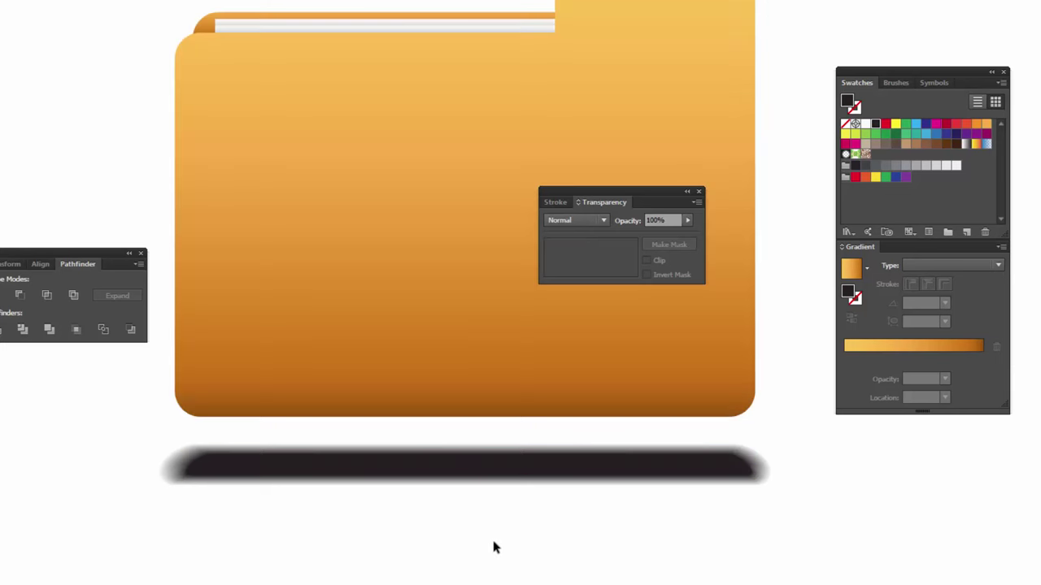
pyautogui.click(490, 475)
# Step: Move the shadow up under the folder's bottom edge and send it to the back
pyautogui.moveTo(525, 463); pyautogui.dragTo(526, 421)
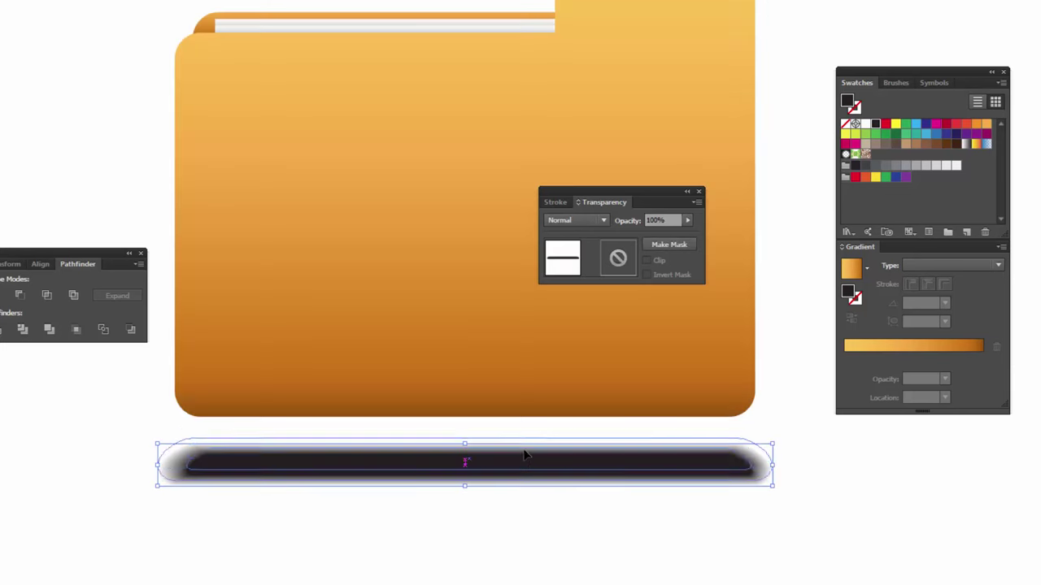
pyautogui.moveTo(526, 415); pyautogui.dragTo(527, 417)
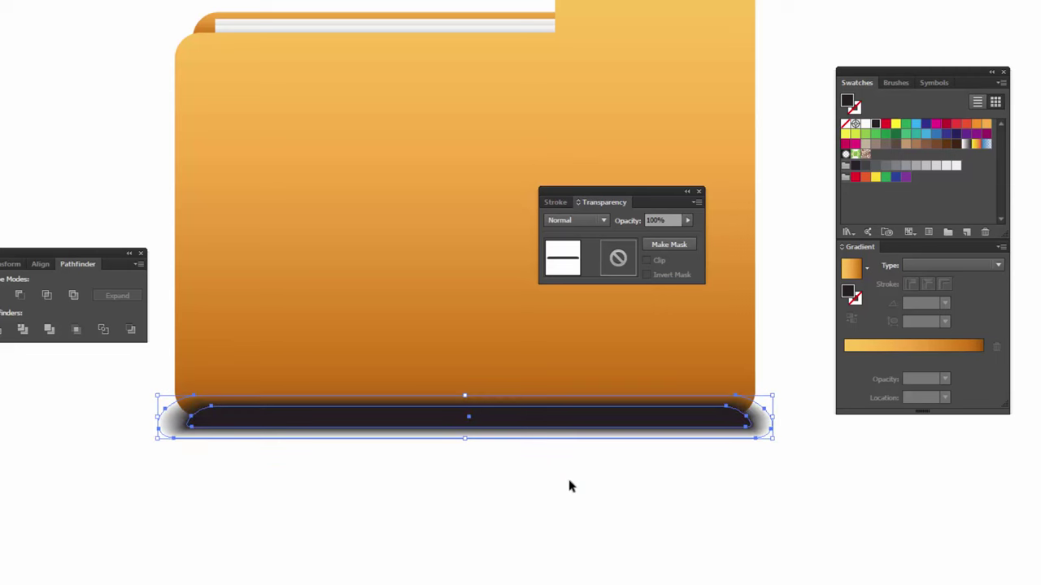
pyautogui.press('Up')
pyautogui.press('Up')
pyautogui.press('Up')
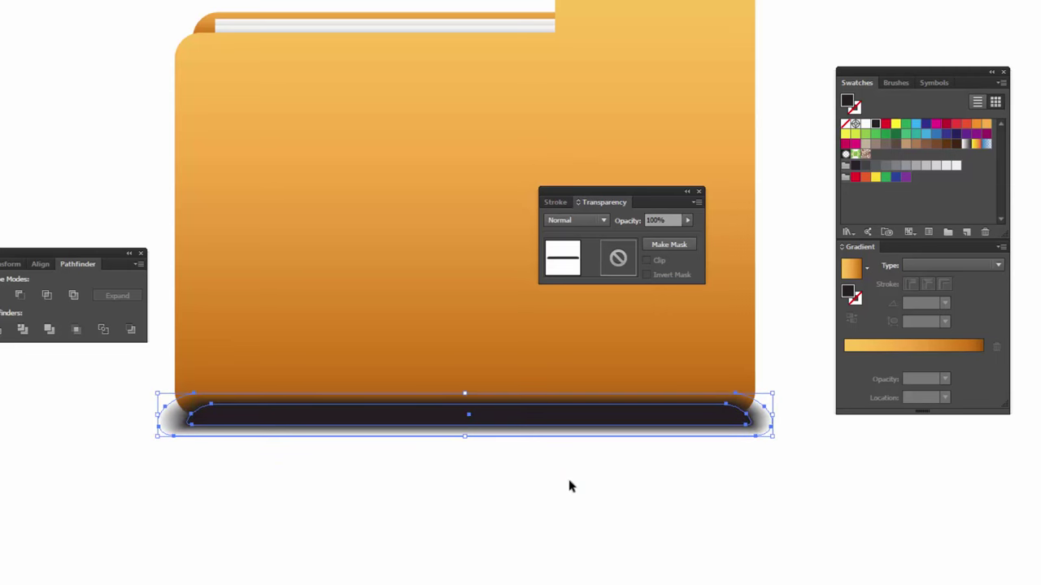
pyautogui.hotkey('ctrl', 'shift', '[')
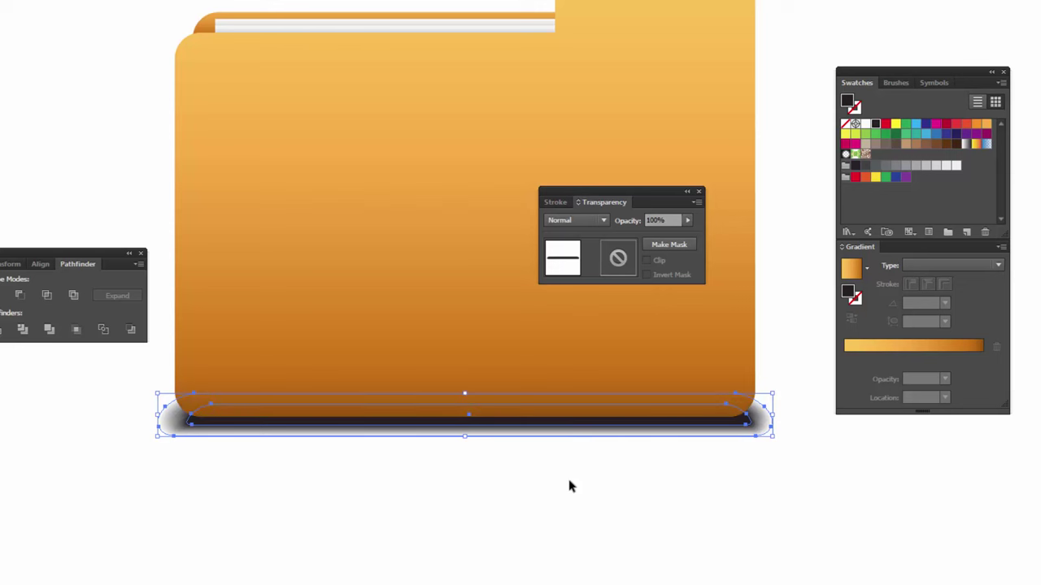
pyautogui.press('Up')
pyautogui.press('Up')
pyautogui.press('Up')
pyautogui.press('Up')
pyautogui.press('Up')
pyautogui.press('Up')
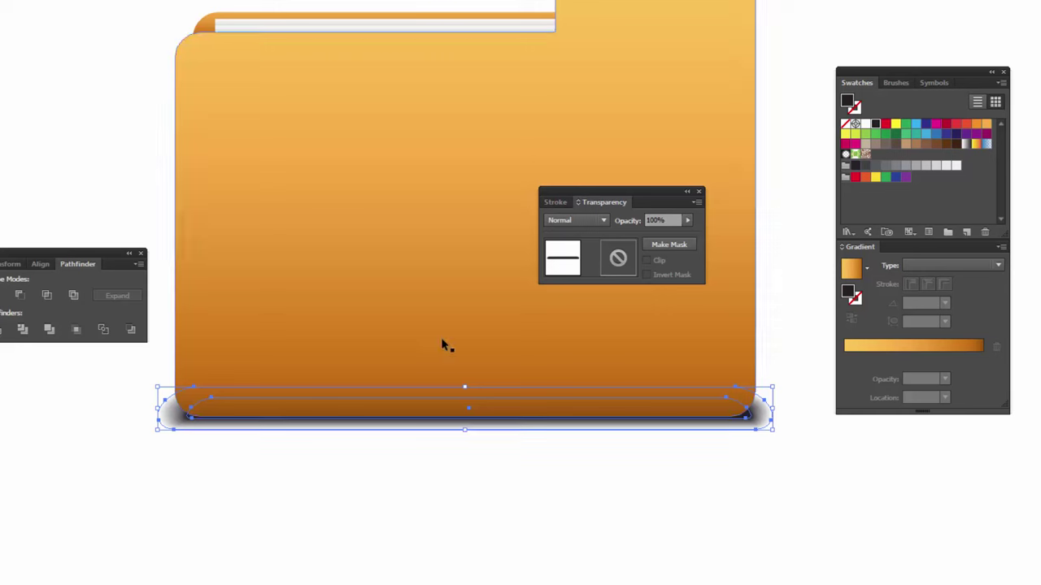
pyautogui.click(648, 505)
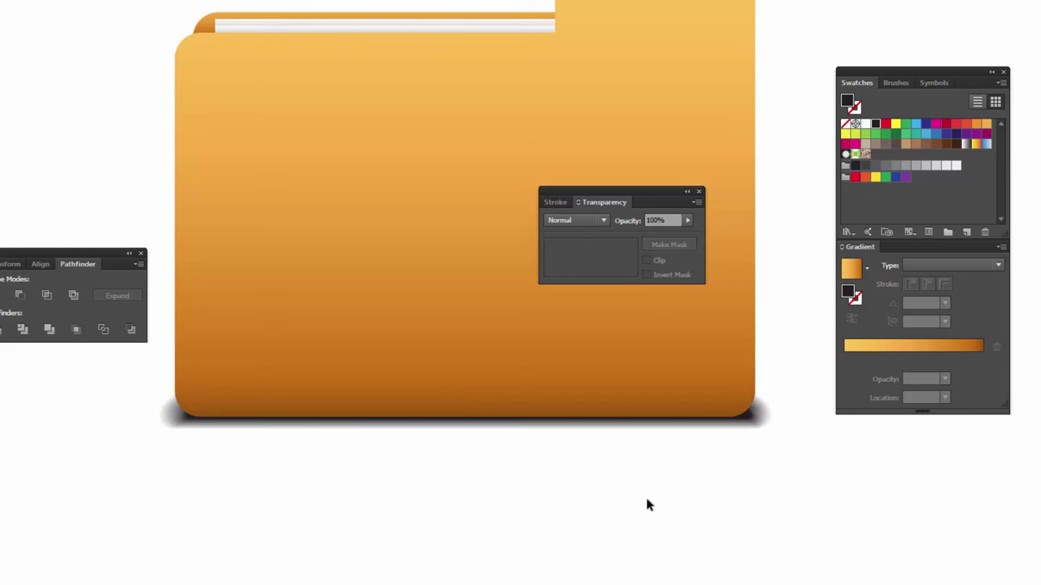
# Step: In isolation mode, pull the shadow's right end inward to narrow it
pyautogui.click(752, 416)
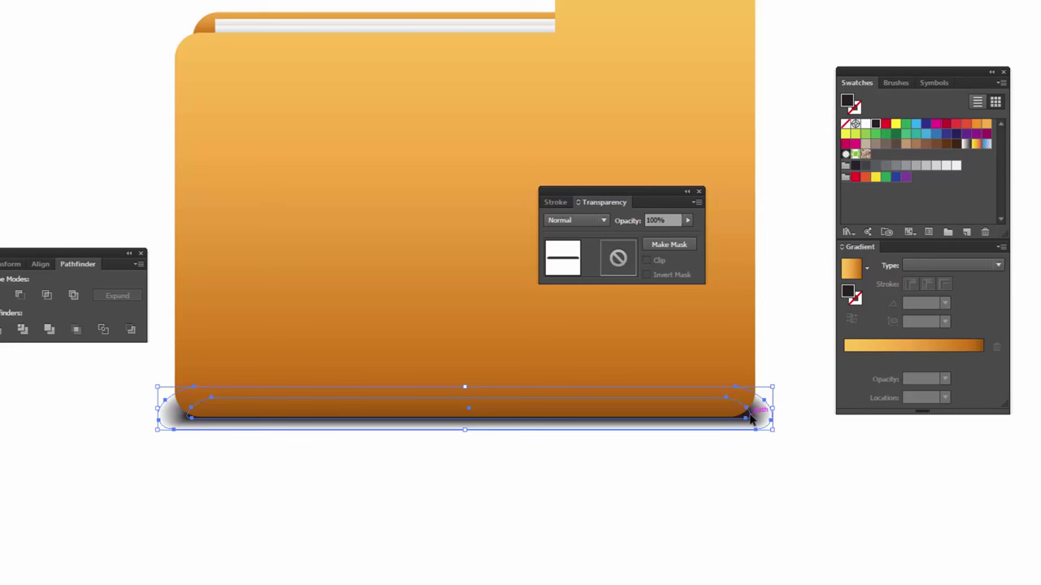
pyautogui.doubleClick(752, 416)
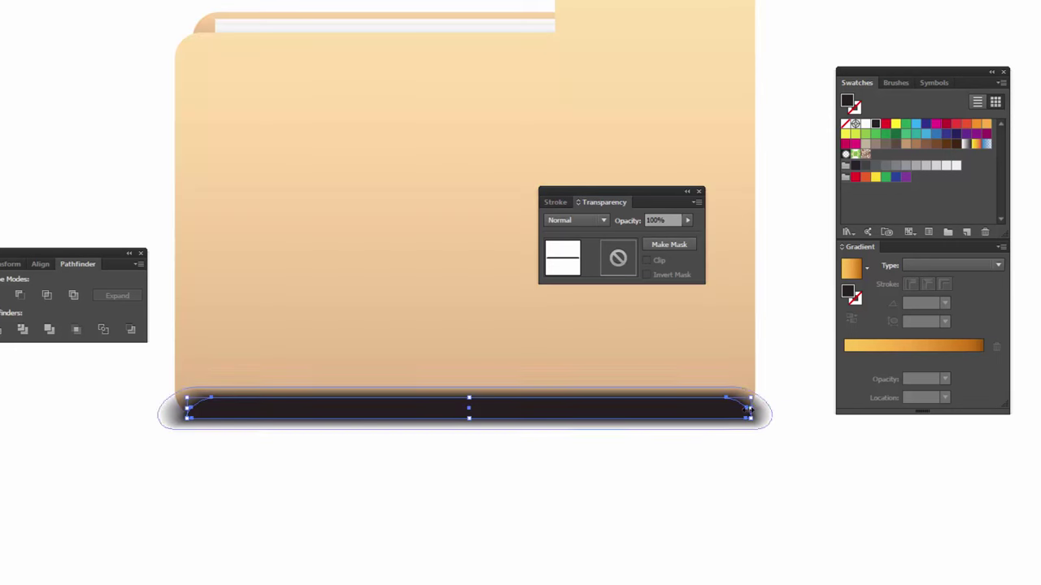
pyautogui.moveTo(749, 409); pyautogui.dragTo(741, 408)
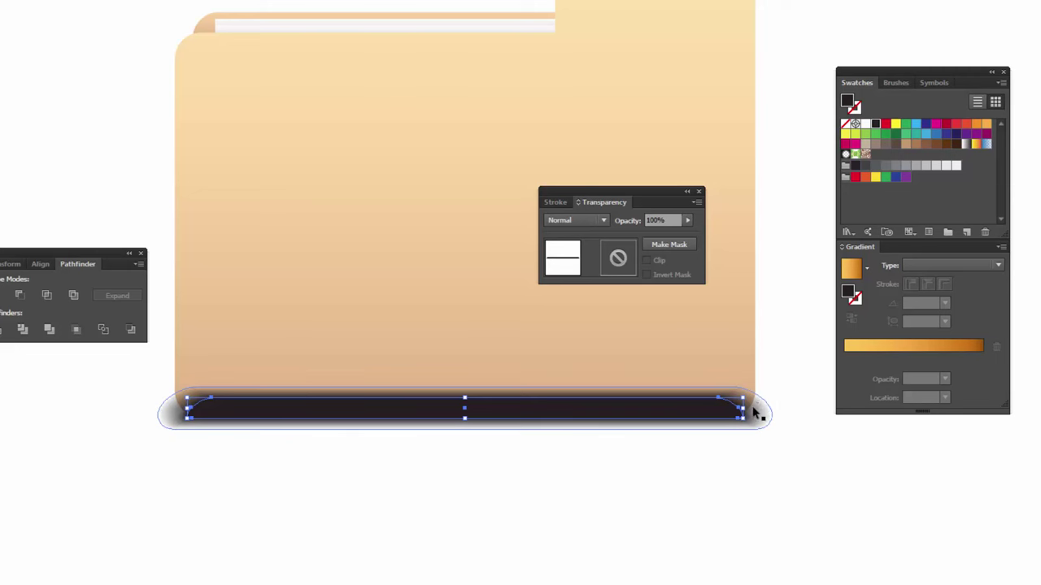
pyautogui.doubleClick(631, 525)
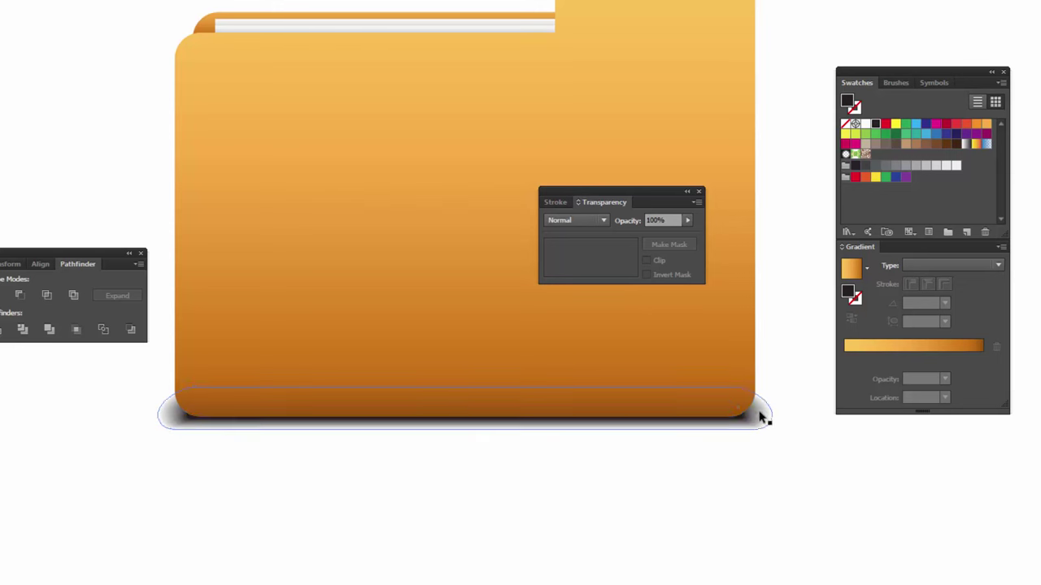
pyautogui.click(761, 418)
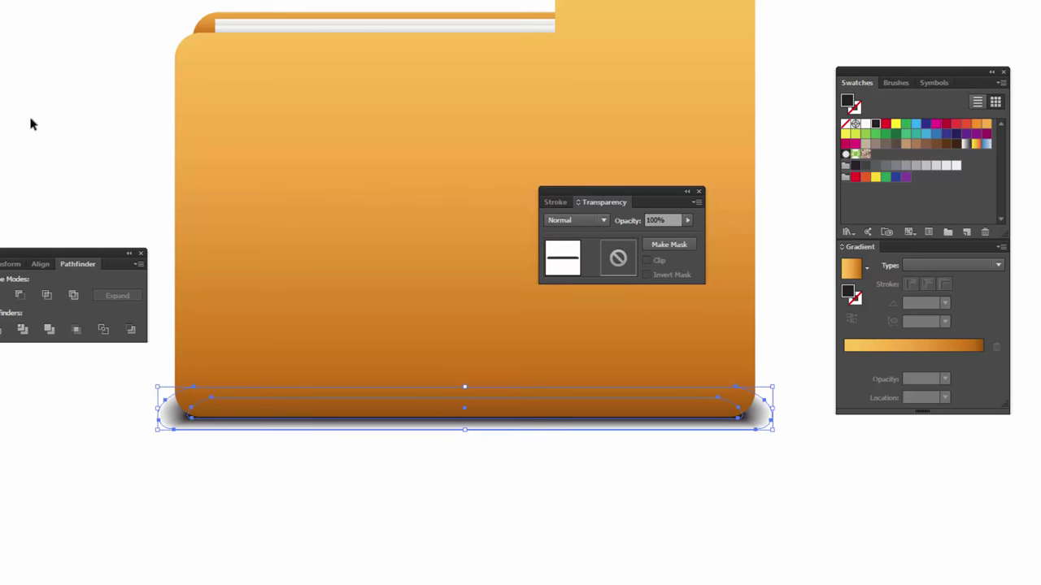
pyautogui.click(528, 448)
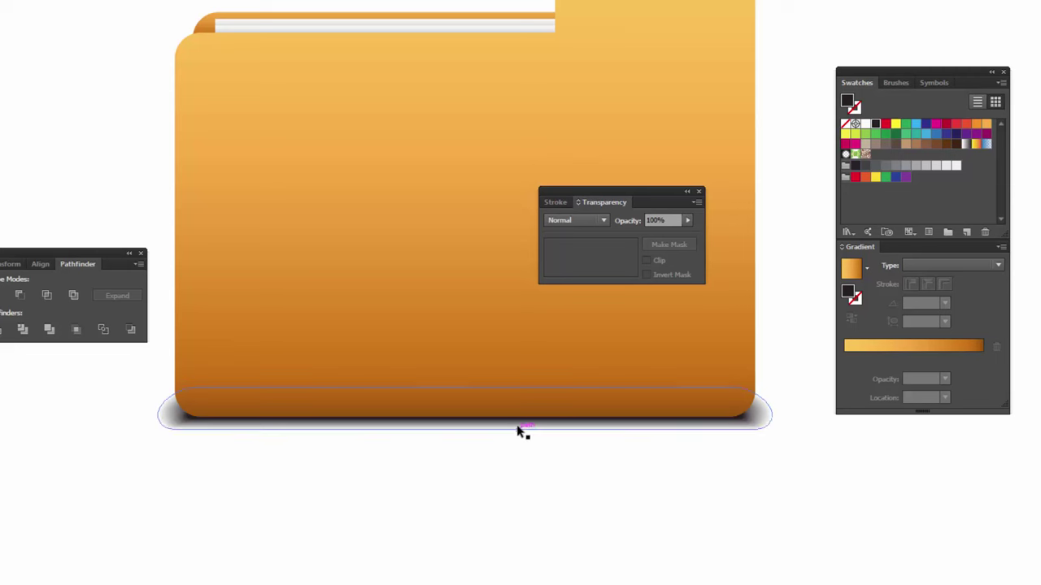
pyautogui.moveTo(515, 428); pyautogui.dragTo(513, 456)
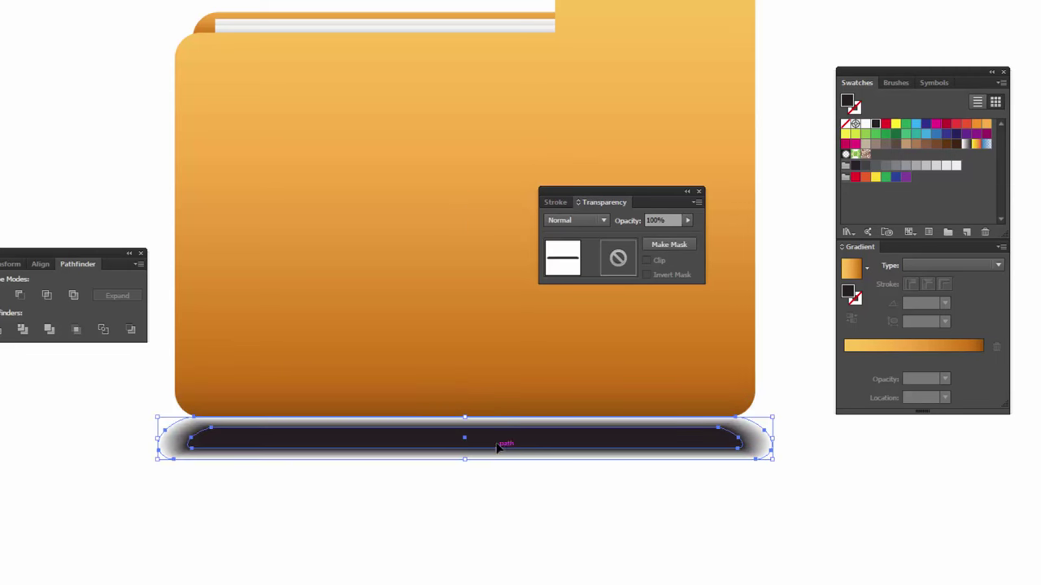
pyautogui.click(490, 494)
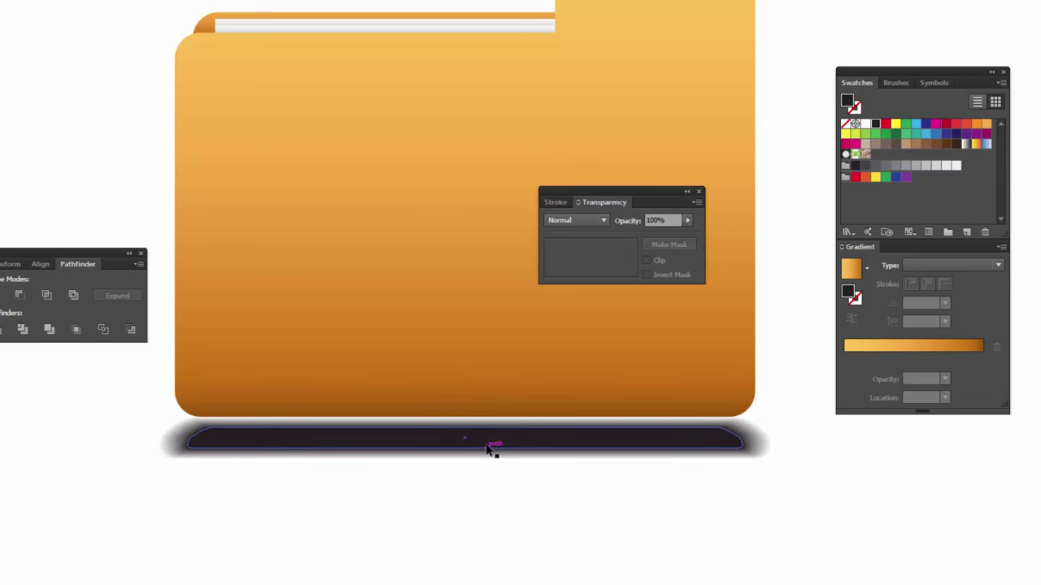
pyautogui.moveTo(498, 443); pyautogui.dragTo(497, 453)
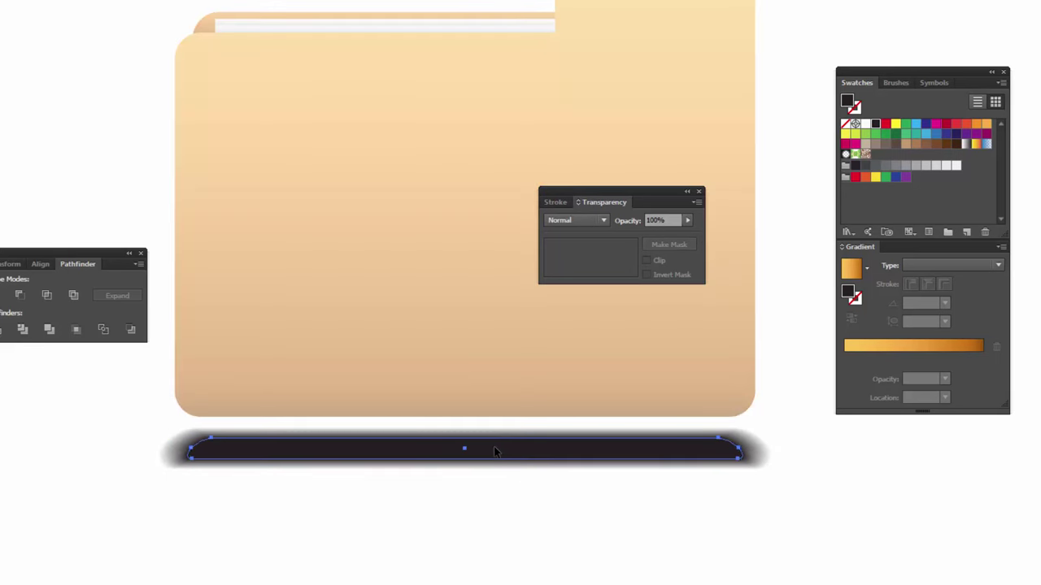
pyautogui.click(495, 448)
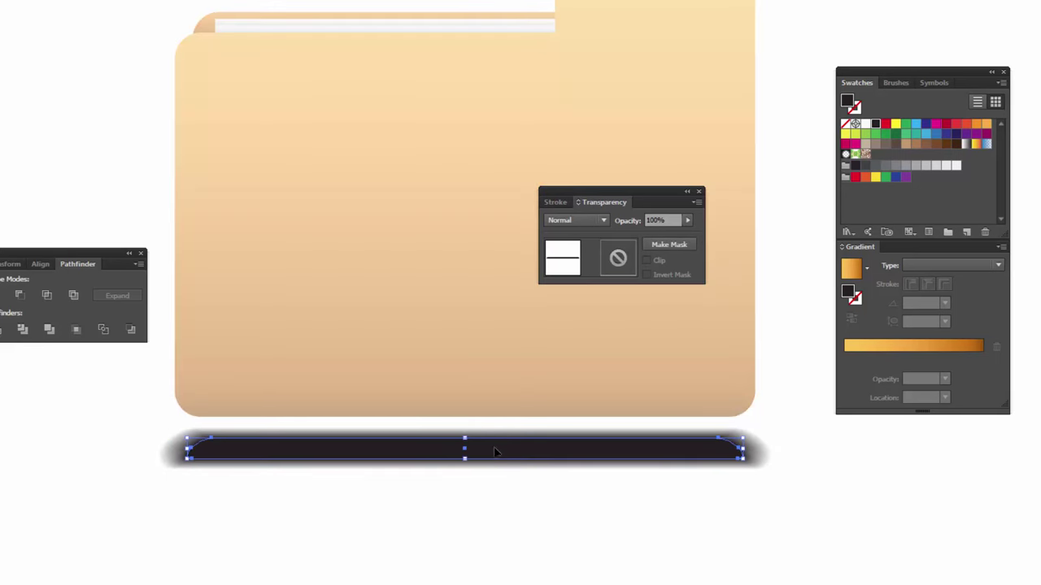
pyautogui.press('Up')
pyautogui.press('Up')
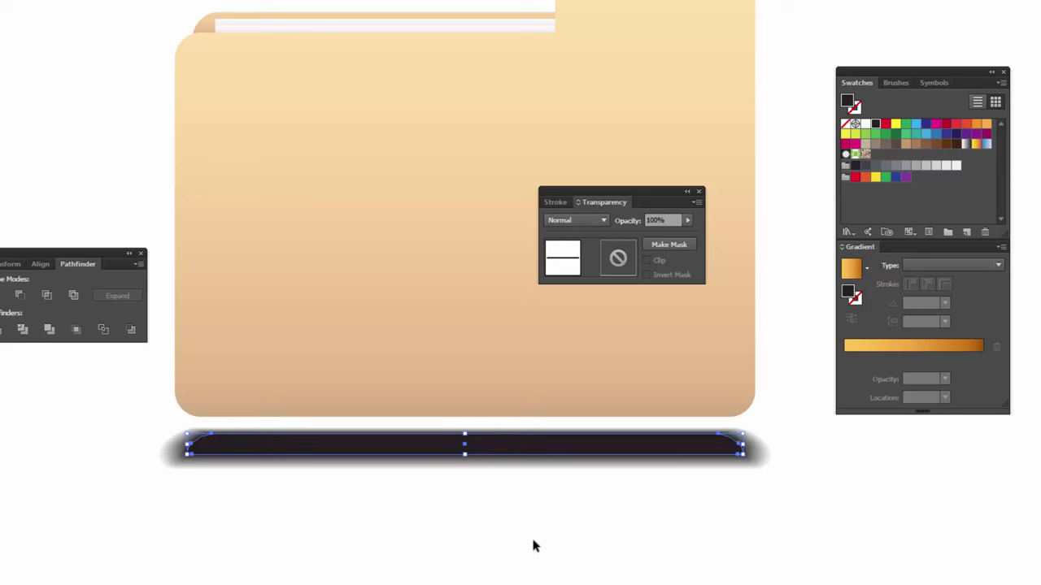
pyautogui.click(532, 545)
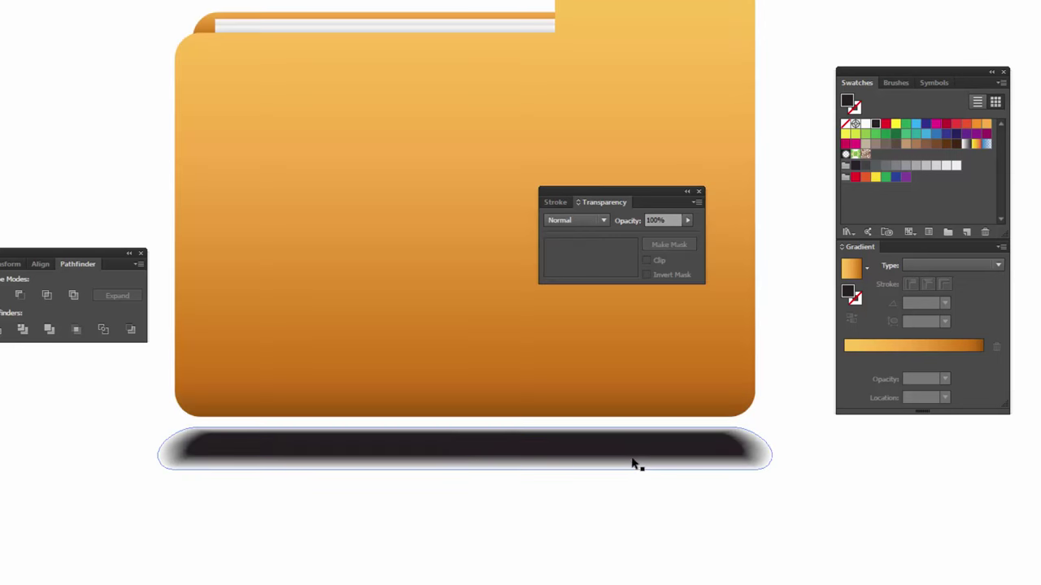
pyautogui.moveTo(633, 460); pyautogui.dragTo(633, 430)
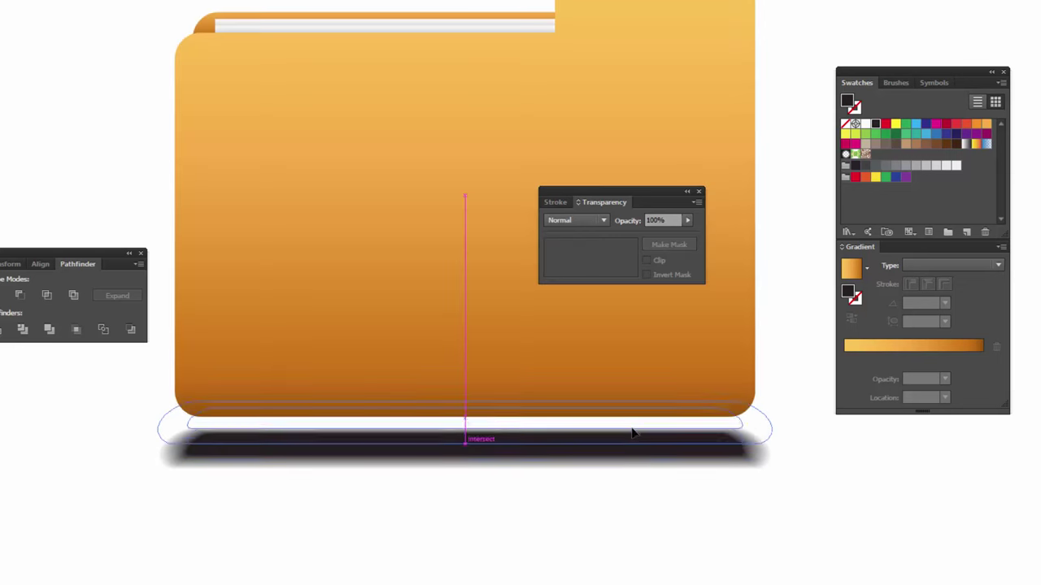
pyautogui.click(635, 531)
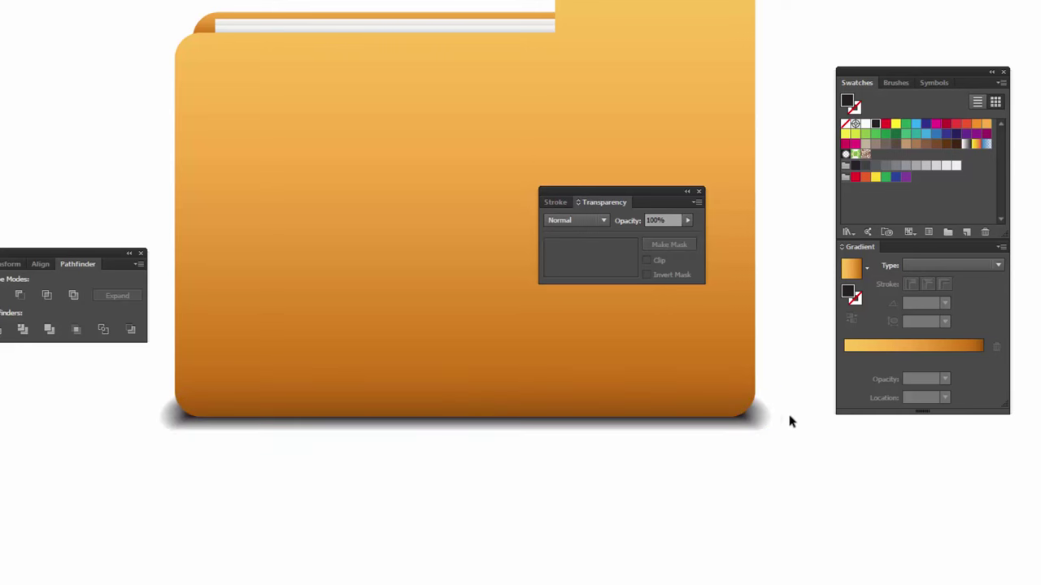
# Step: Widen the isolated shadow so it extends slightly past both sides of the folder
pyautogui.moveTo(773, 456); pyautogui.dragTo(769, 494)
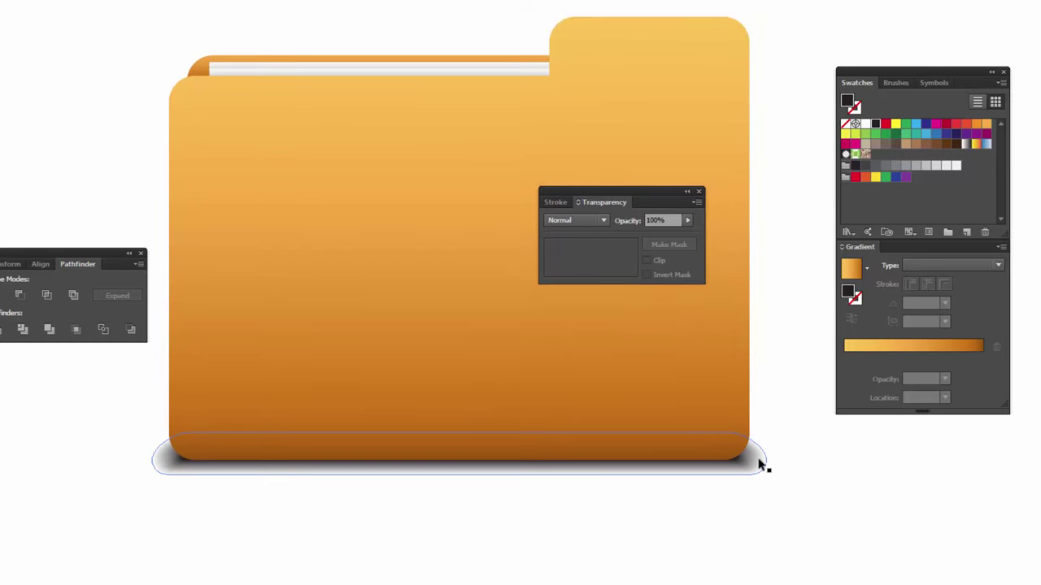
pyautogui.click(760, 464)
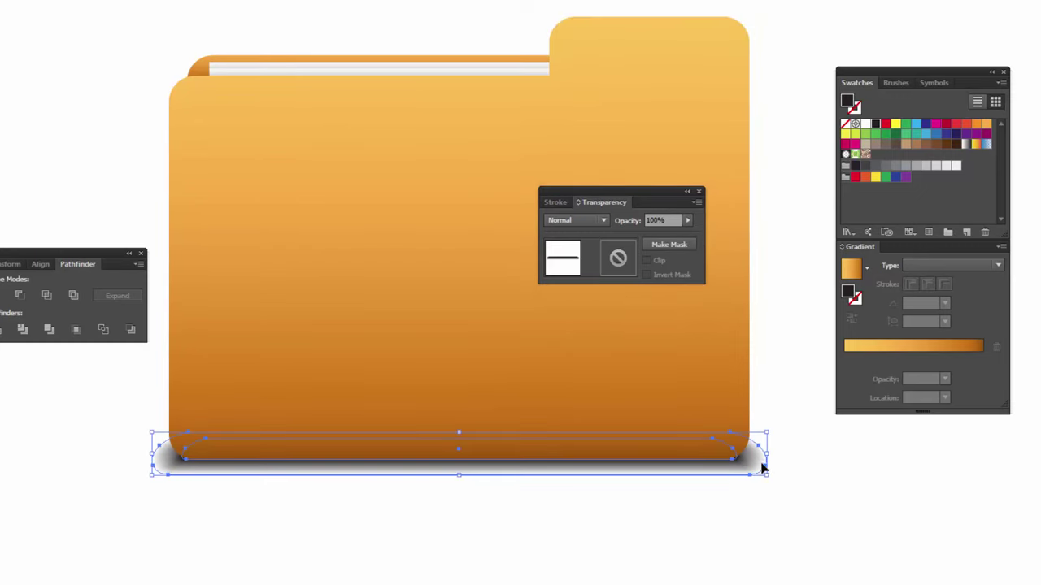
pyautogui.doubleClick(758, 461)
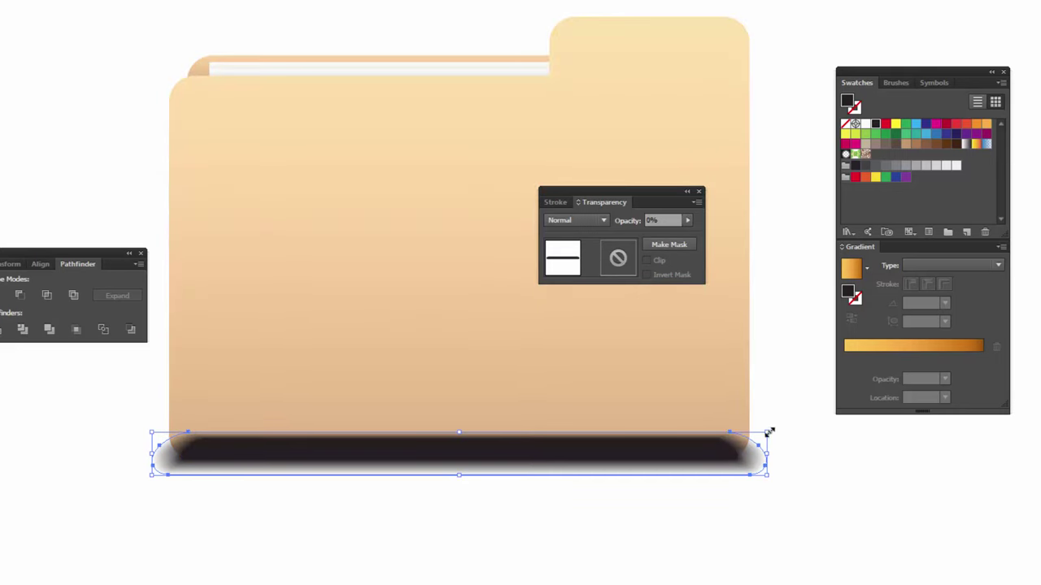
pyautogui.click(766, 434)
pyautogui.moveTo(770, 434)
pyautogui.mouseDown()
pyautogui.moveTo(813, 431)
pyautogui.moveTo(796, 430)
pyautogui.mouseUp()
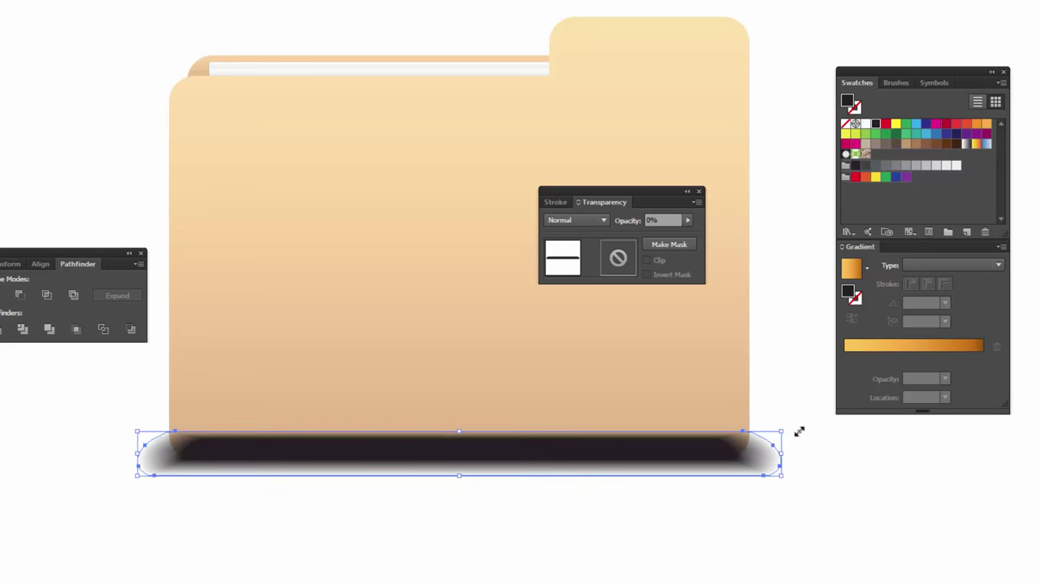
pyautogui.click(815, 496)
# Step: Set the shadow's fill colour to white
pyautogui.click(779, 463)
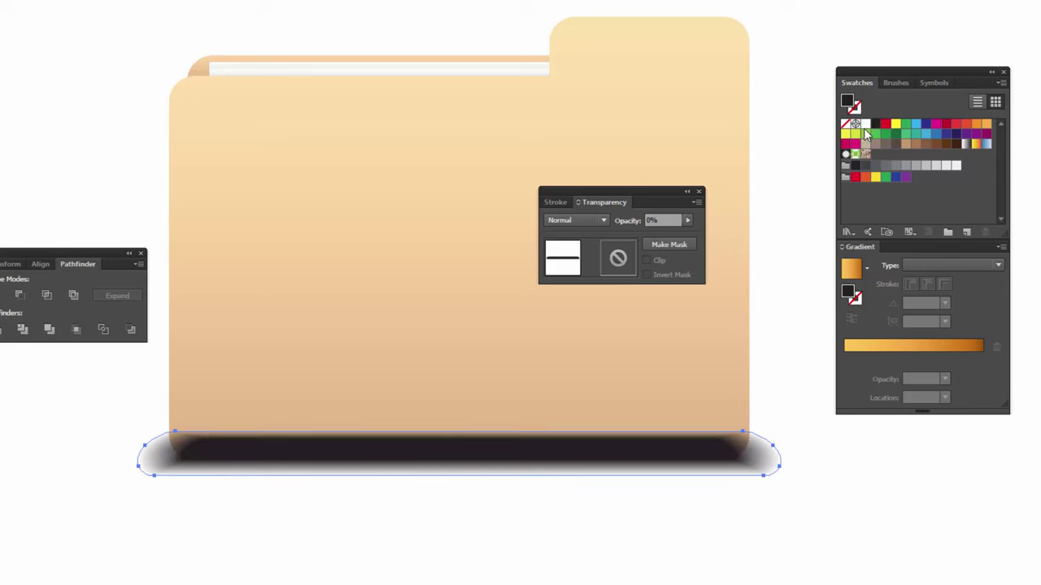
pyautogui.click(864, 126)
pyautogui.click(826, 481)
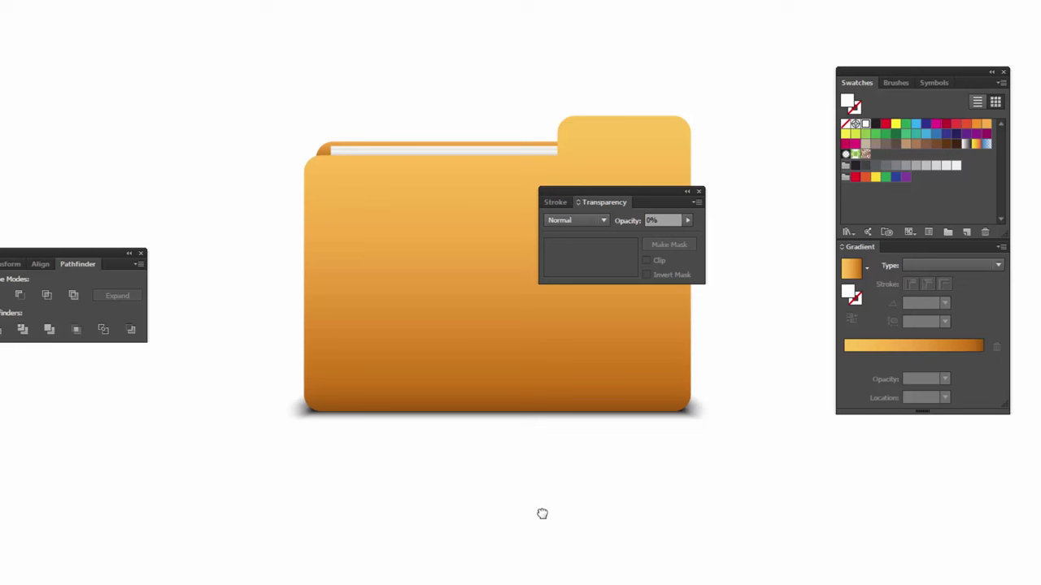
# Step: Recentre the folder artwork and move the Transparency panel to the lower right, clear of the icon
pyautogui.moveTo(542, 514); pyautogui.dragTo(528, 540)
pyautogui.moveTo(597, 200); pyautogui.dragTo(796, 473)
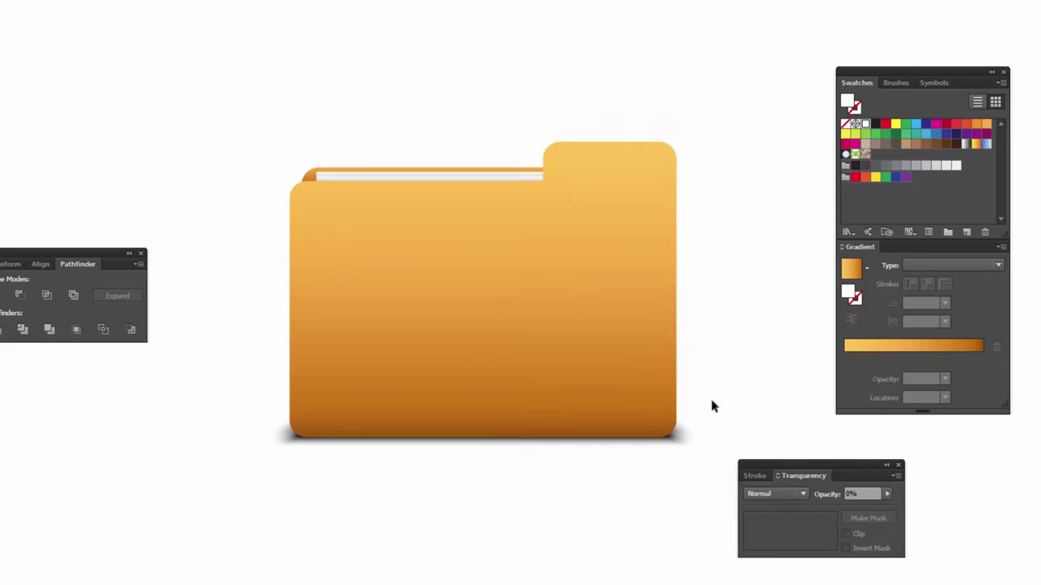